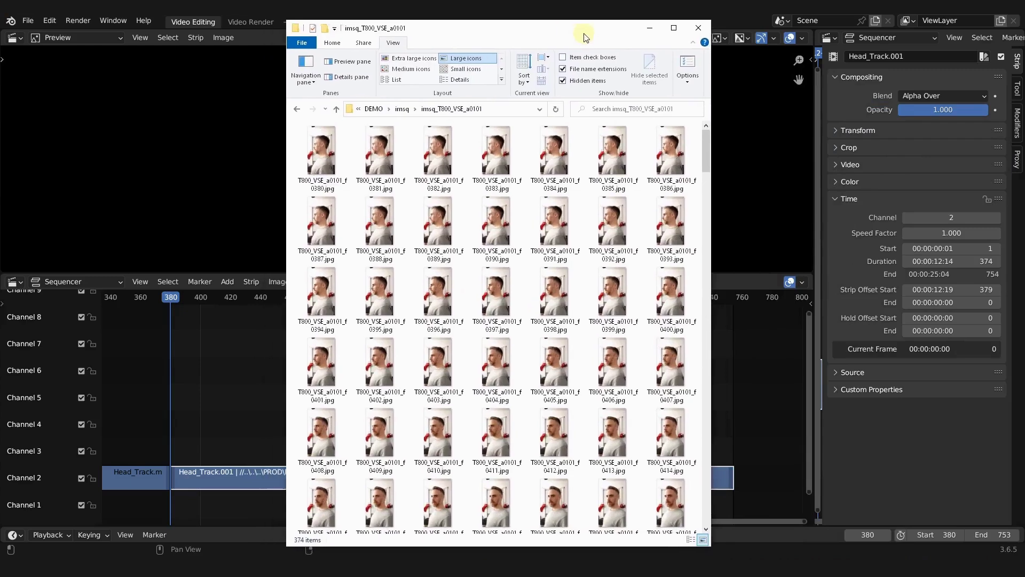
# Look through the frames of the exported image sequence in the imsq_T800_VSE_a0101 folder.
pyautogui.scroll(-15, 511, 283)
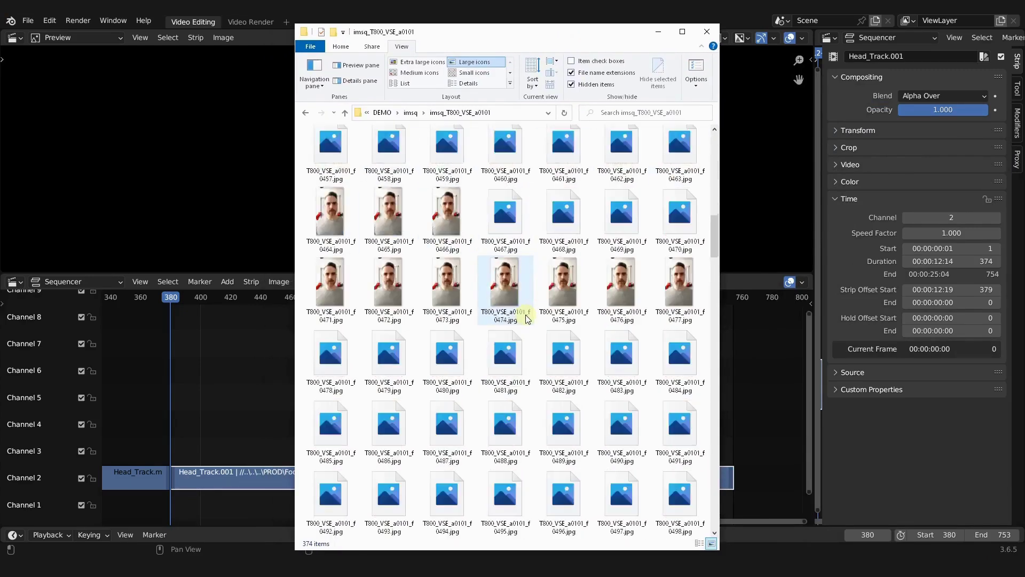
pyautogui.scroll(-10, 525, 319)
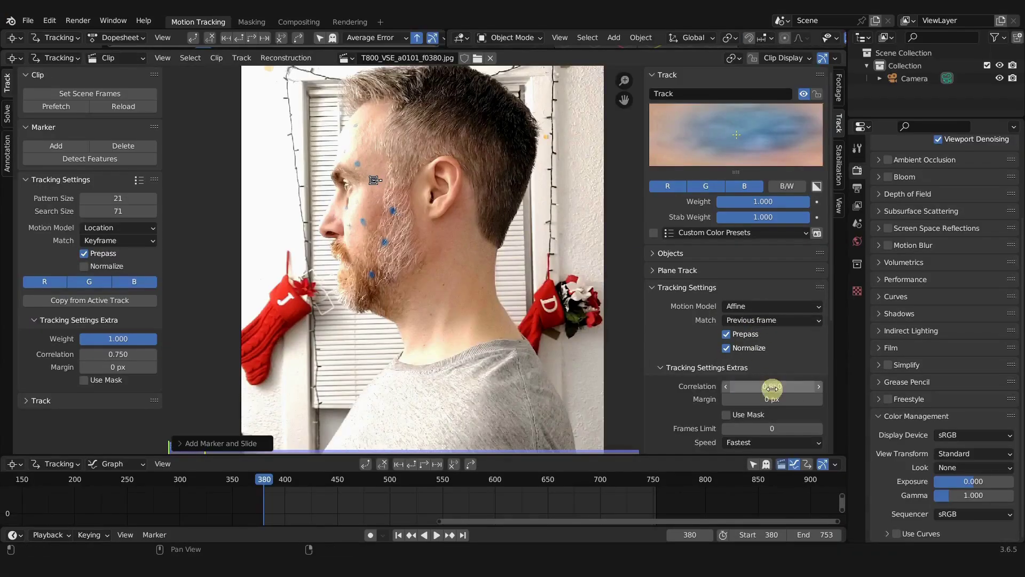
# Set the track's correlation to 0.850 and margin to 10 px, and enlarge its marker around the blue temple dot.
pyautogui.moveTo(772, 388); pyautogui.dragTo(779, 389)
pyautogui.scroll(4, 408, 309)
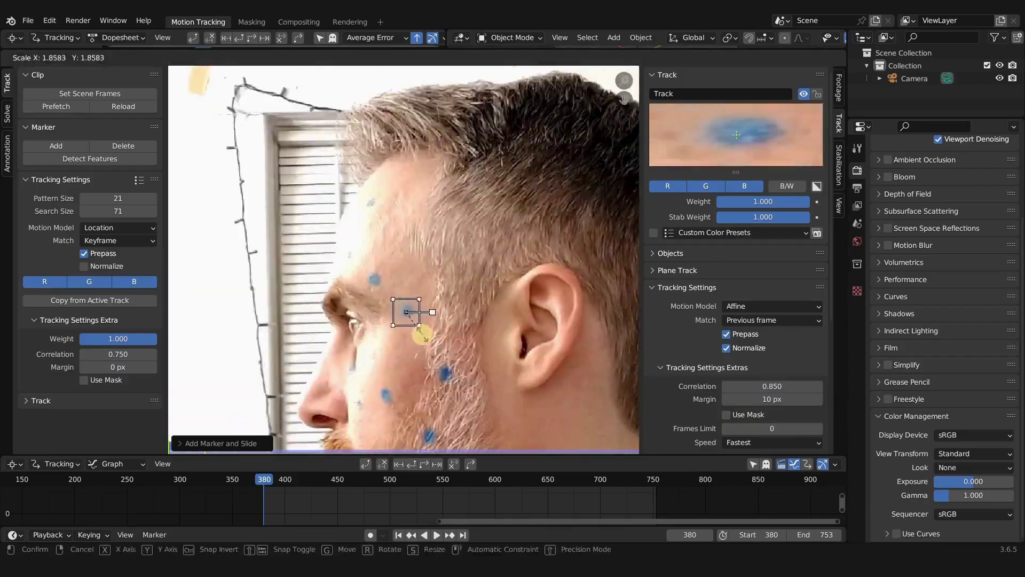
pyautogui.moveTo(643, 187)
pyautogui.mouseDown()
pyautogui.moveTo(584, 187)
pyautogui.moveTo(644, 200)
pyautogui.mouseUp()
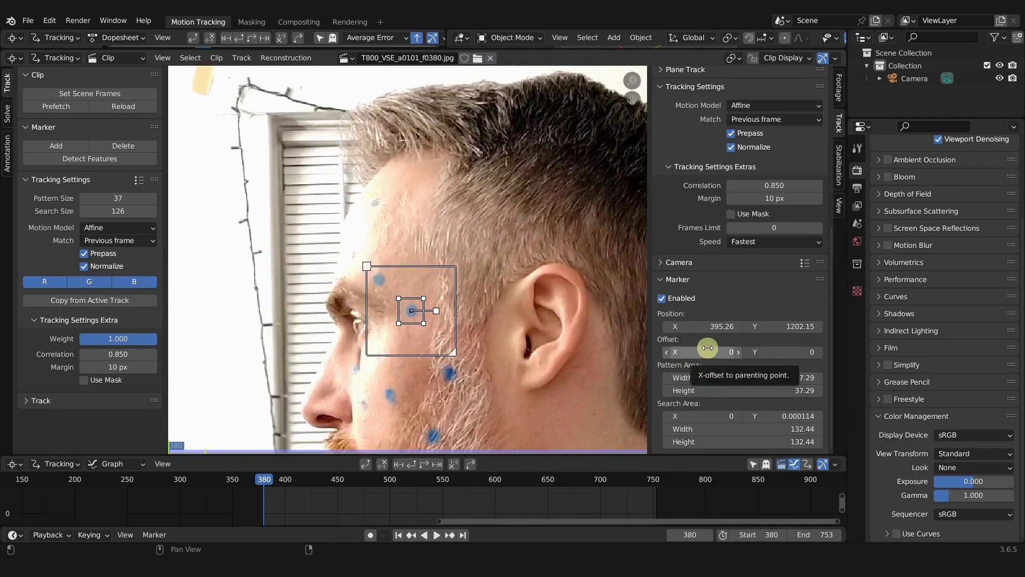
pyautogui.moveTo(707, 377); pyautogui.dragTo(506, 262)
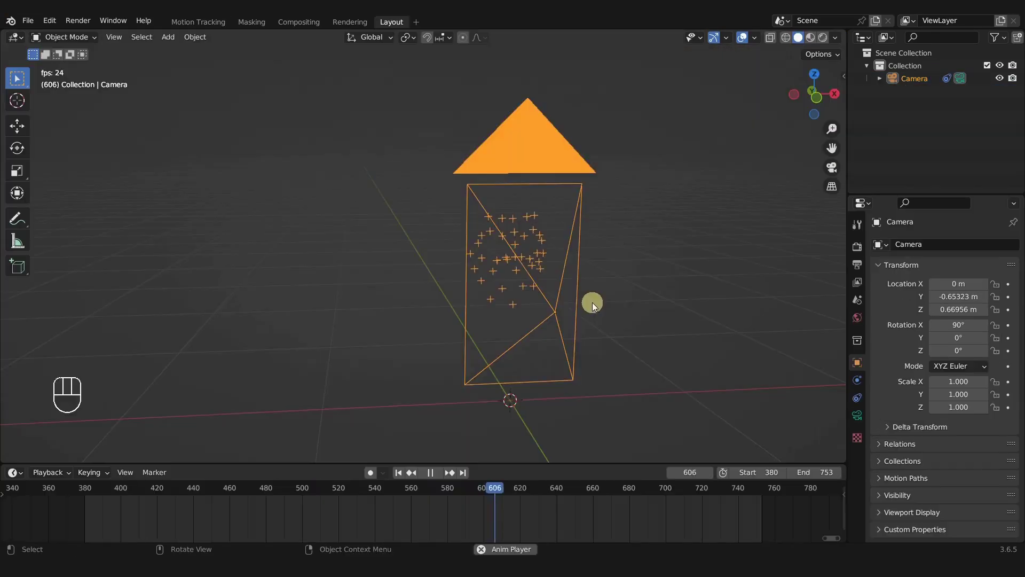
# Inspect the solved camera and track points from another angle and play through them in camera view.
pyautogui.moveTo(576, 294); pyautogui.dragTo(658, 289, button='middle')
pyautogui.press('KP_0')
pyautogui.moveTo(591, 483)
pyautogui.mouseDown()
pyautogui.moveTo(481, 483)
pyautogui.moveTo(618, 483)
pyautogui.moveTo(603, 483)
pyautogui.mouseUp()
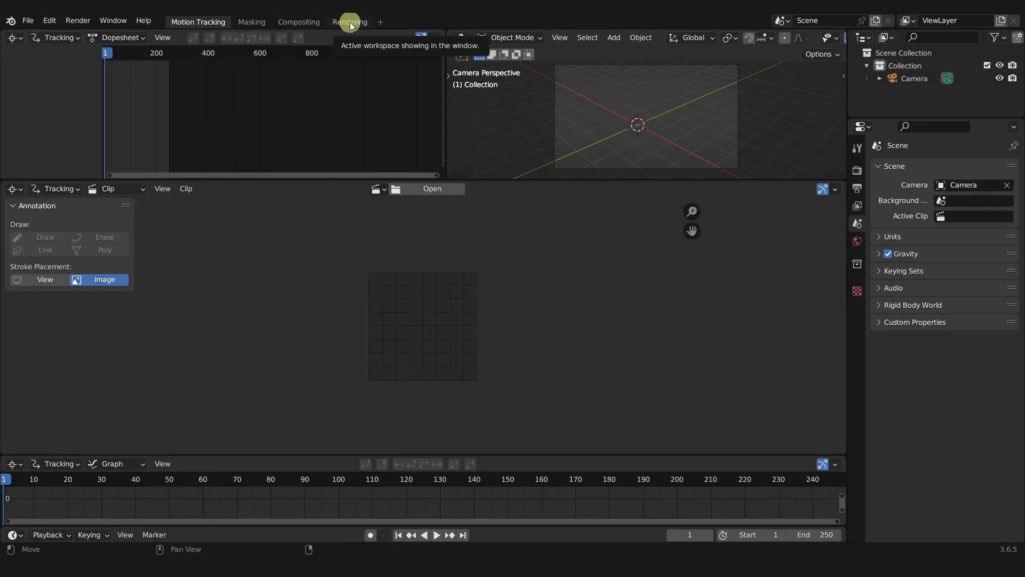
# Load the T800_VSE_a0101 image sequence as a tracking clip and set the scene's view transform to Standard.
pyautogui.click(432, 188)
pyautogui.click(426, 142)
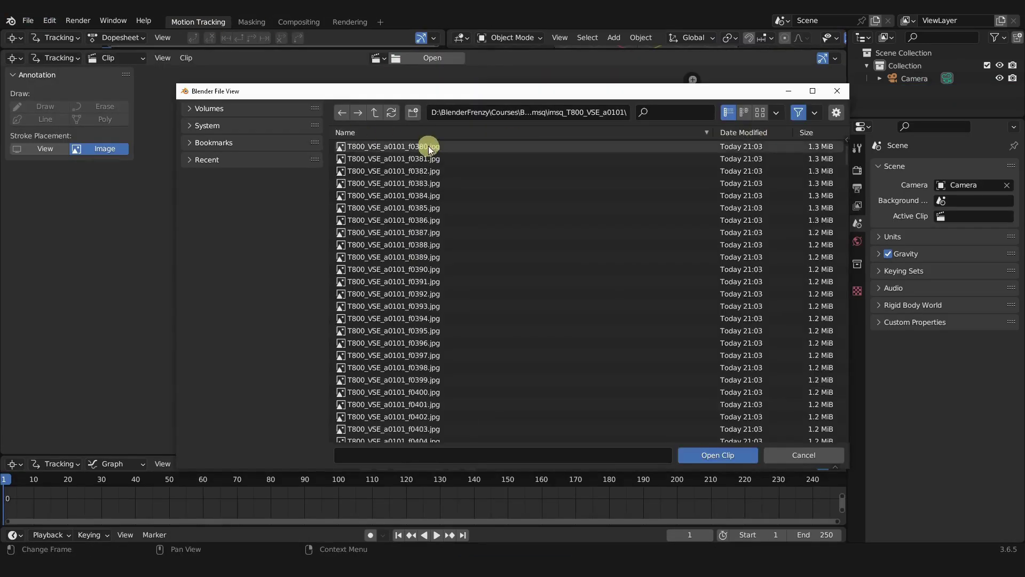
pyautogui.click(911, 508)
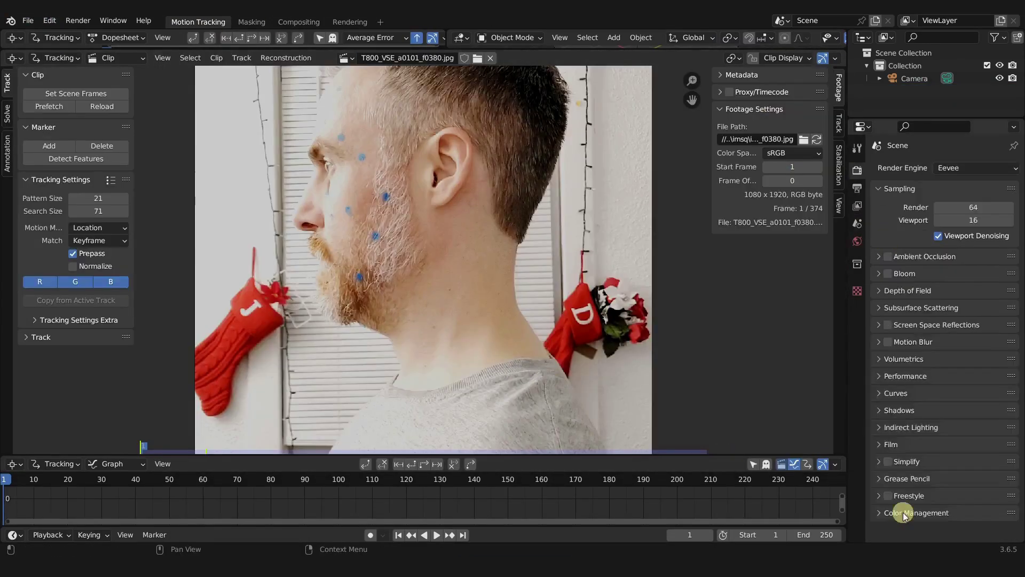
pyautogui.scroll(-4, 911, 481)
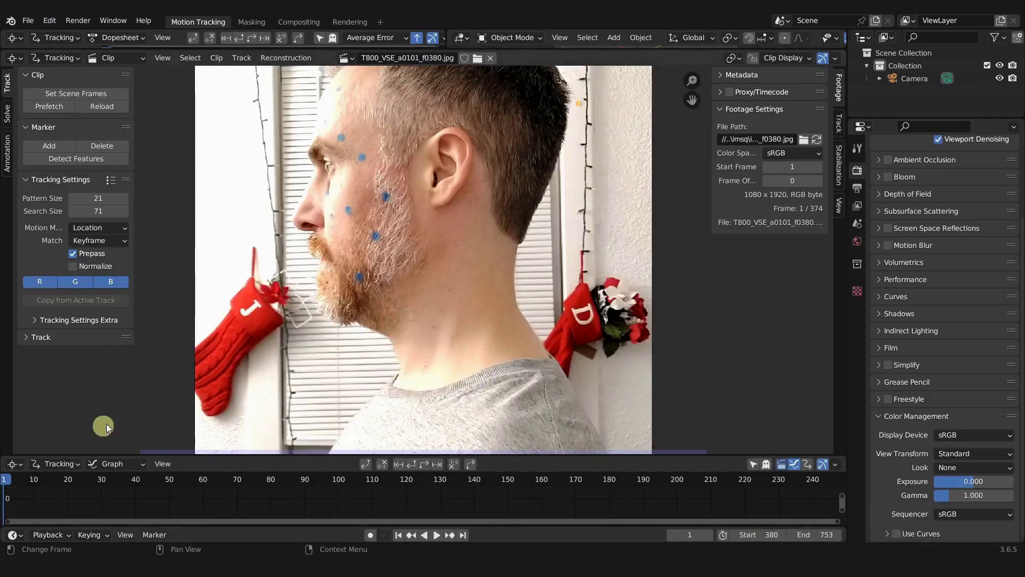
# Set the clip's start frame to 380 and its frame offset to 0.
pyautogui.doubleClick(792, 181)
pyautogui.write('380')
pyautogui.press('Return')
pyautogui.write('0')
pyautogui.press('Return')
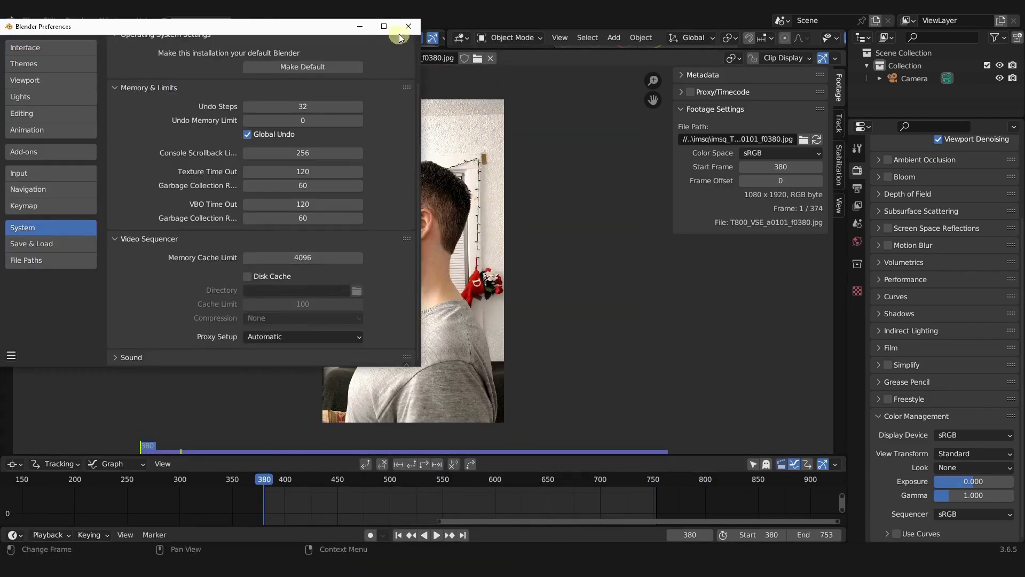
# Close the preferences and add a tracking marker on the blue dot beside the eye.
pyautogui.click(399, 34)
pyautogui.keyDown('ctrl'); pyautogui.click(443, 204); pyautogui.keyUp('ctrl')
pyautogui.scroll(3, 456, 220)
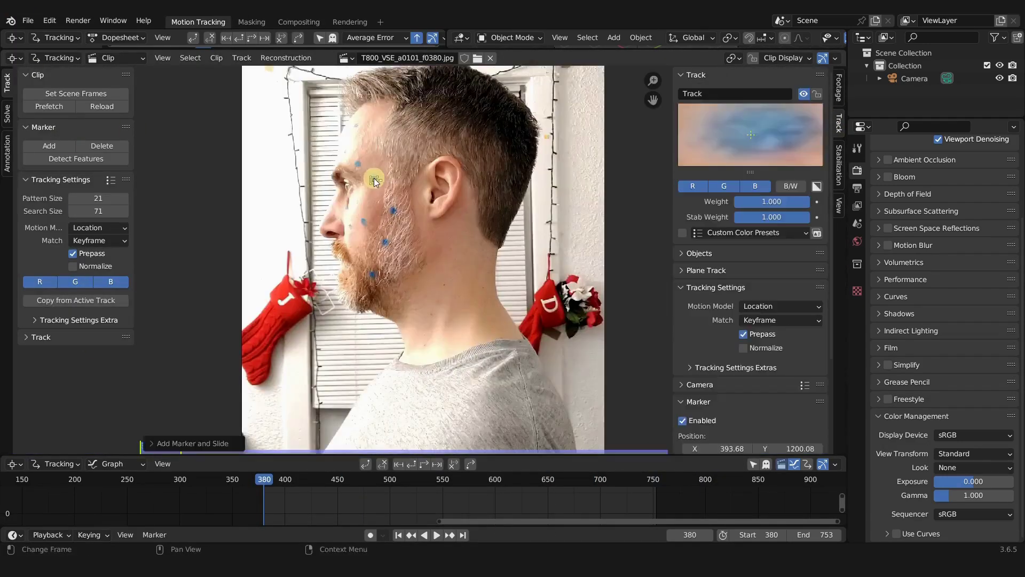
# Set the track to Affine motion, Previous frame matching and Normalize, and enlarge and centre its marker on the blue dot.
pyautogui.click(690, 364)
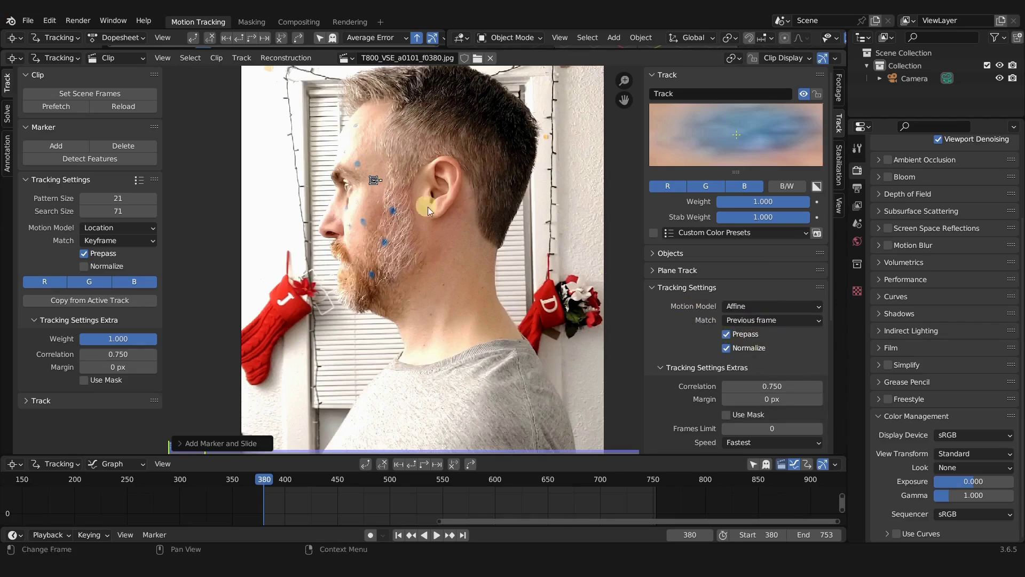
pyautogui.scroll(3, 416, 267)
pyautogui.press('s')
pyautogui.click(412, 309)
pyautogui.moveTo(737, 171); pyautogui.dragTo(742, 242)
pyautogui.press('g')
pyautogui.click(440, 285)
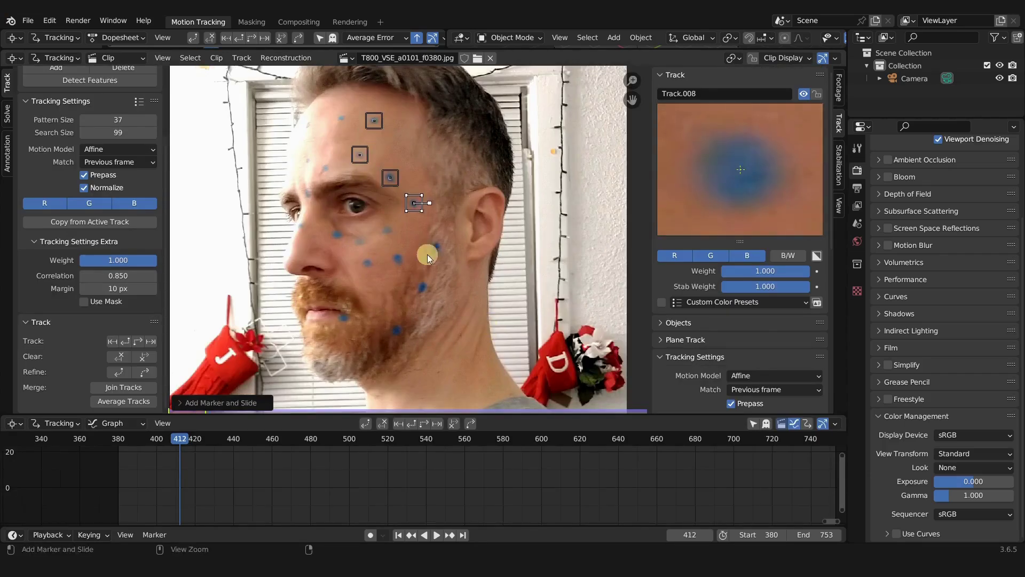
# Add tracking markers to the blue dots on the cheek and under the eye at frame 412.
pyautogui.keyDown('ctrl'); pyautogui.click(386, 230); pyautogui.keyUp('ctrl')
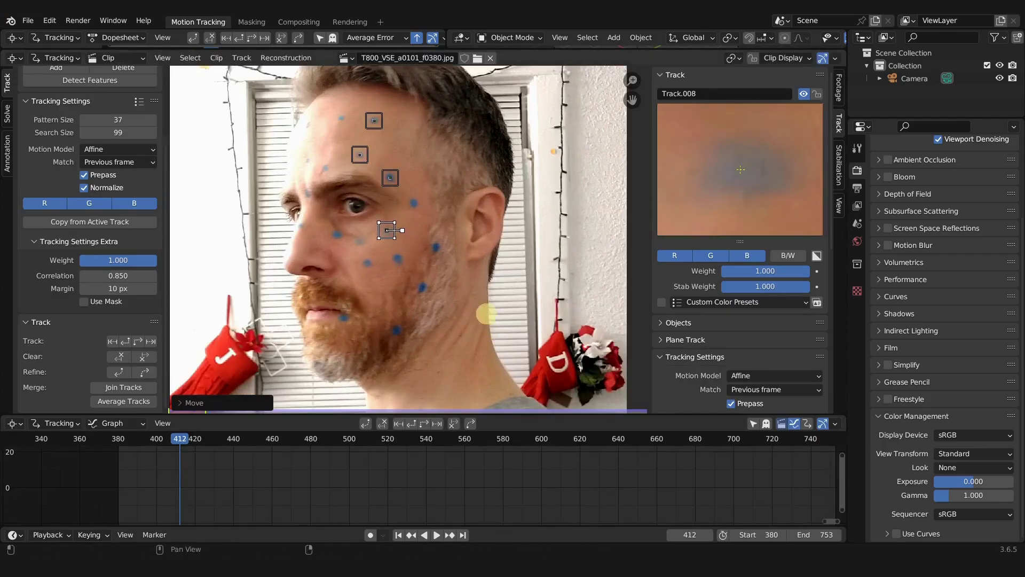
pyautogui.keyDown('ctrl'); pyautogui.click(367, 262); pyautogui.keyUp('ctrl')
pyautogui.keyDown('ctrl'); pyautogui.click(338, 234); pyautogui.keyUp('ctrl')
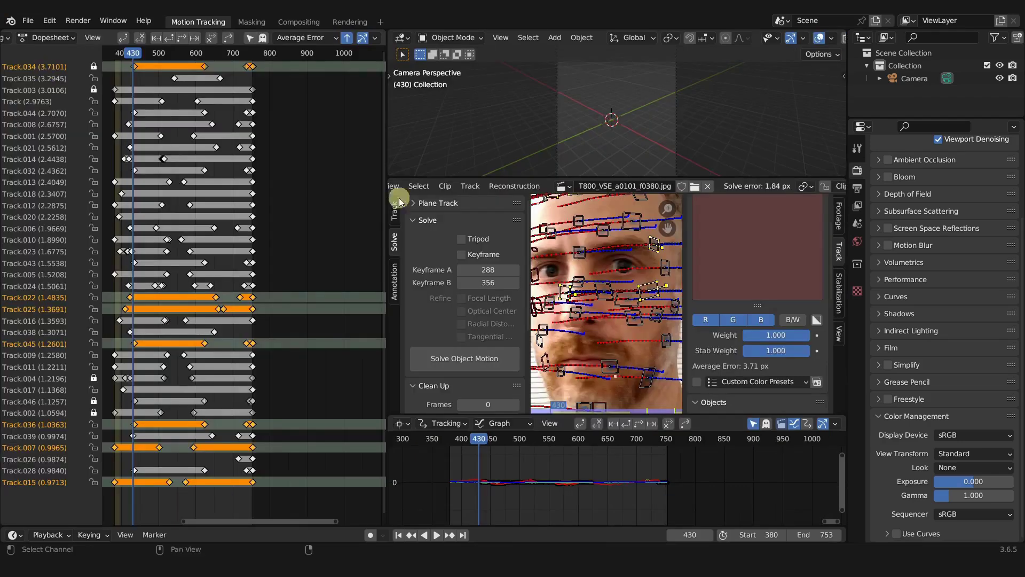
# Select Track.045 in the dopesheet sorted by average error.
pyautogui.press('f')
pyautogui.click(27, 344)
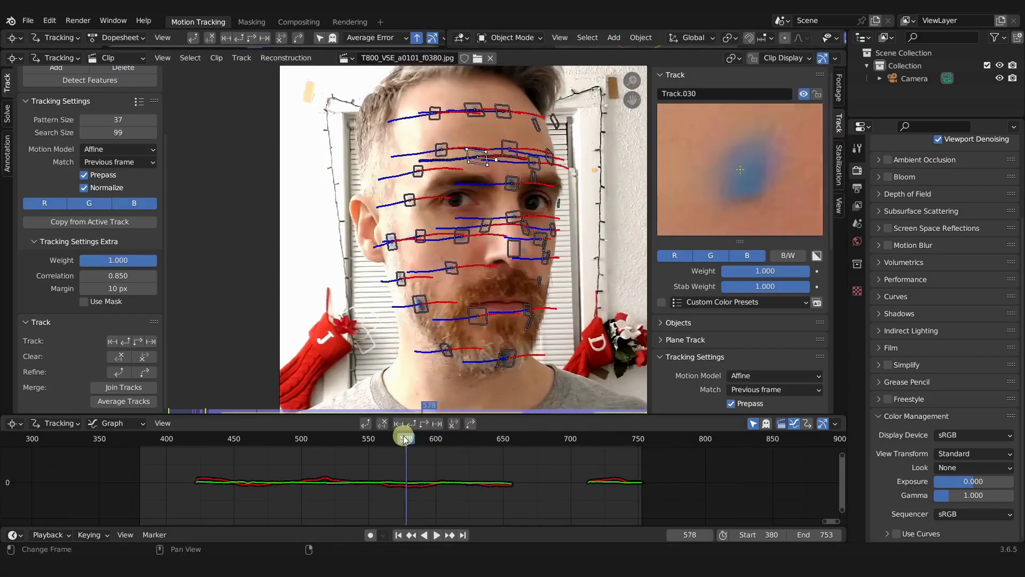
# Scrub the clip between frames 546 and 708 to check that enough trackers cover the face.
pyautogui.moveTo(405, 439); pyautogui.dragTo(473, 439)
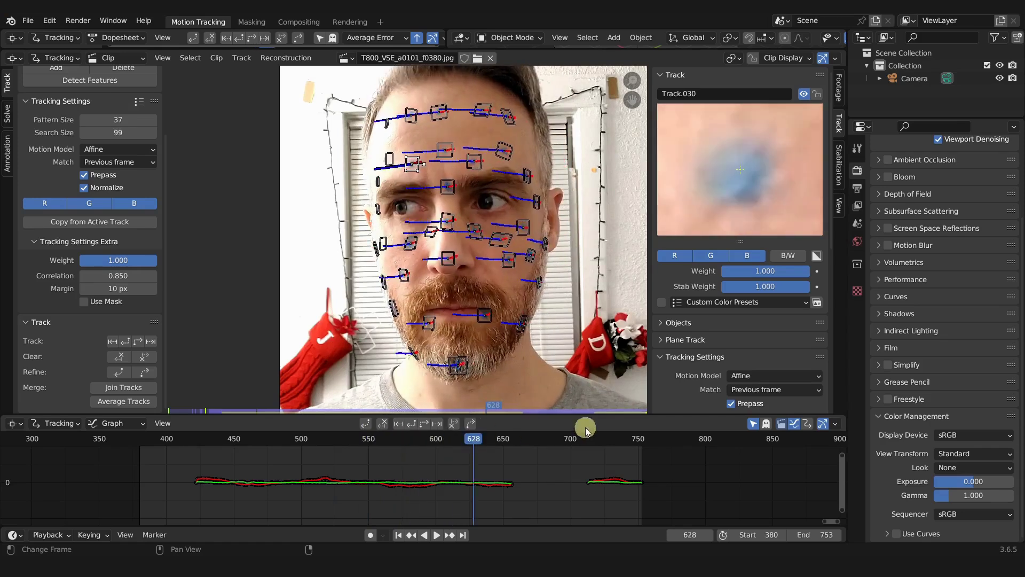
pyautogui.click(591, 435)
pyautogui.click(582, 439)
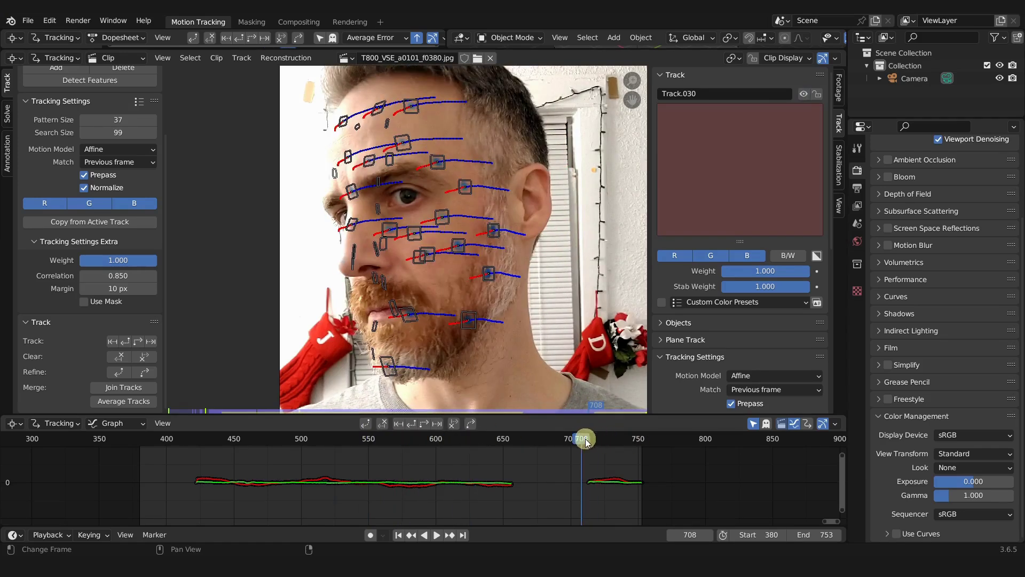
pyautogui.moveTo(586, 441); pyautogui.dragTo(364, 441)
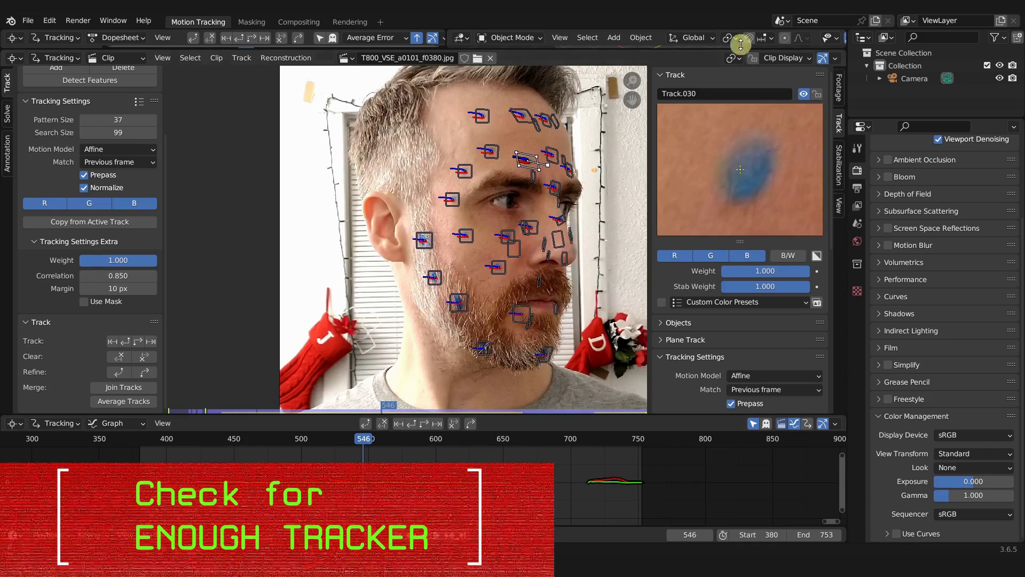
# Hide the disabled markers in the clip view and recheck the tracker coverage from frame 546 back to earlier frames.
pyautogui.click(809, 60)
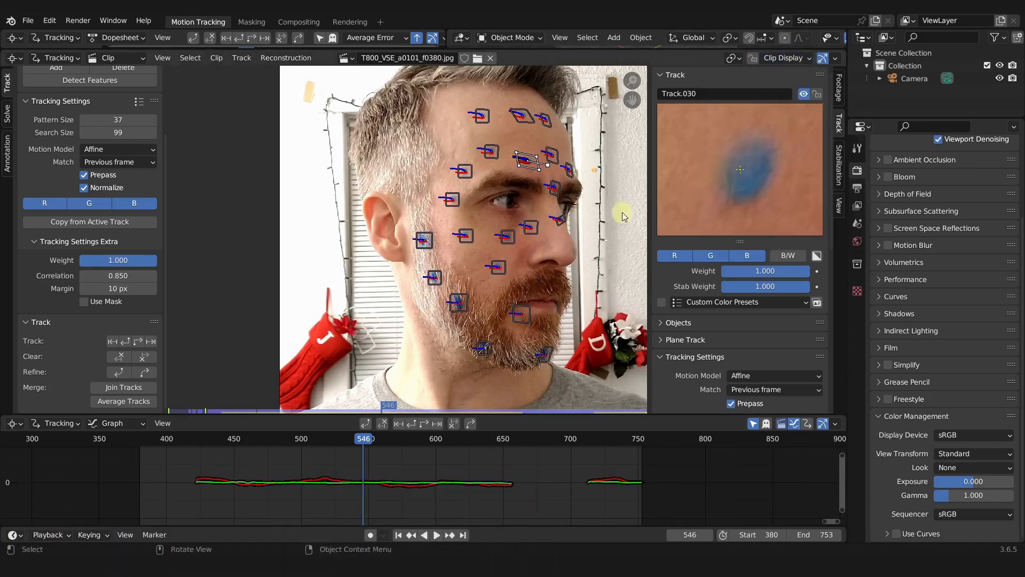
pyautogui.moveTo(370, 438); pyautogui.dragTo(304, 433)
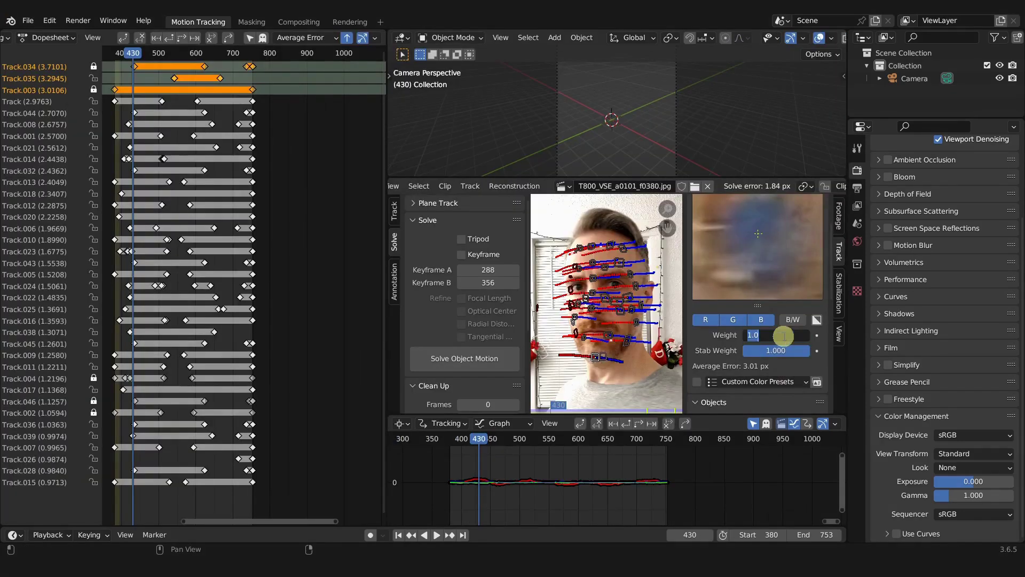
# Set the weight of Track.034, Track.035 and Track.003 to 0 and solve the object motion again.
pyautogui.write('0')
pyautogui.press('Return')
pyautogui.rightClick(783, 336)
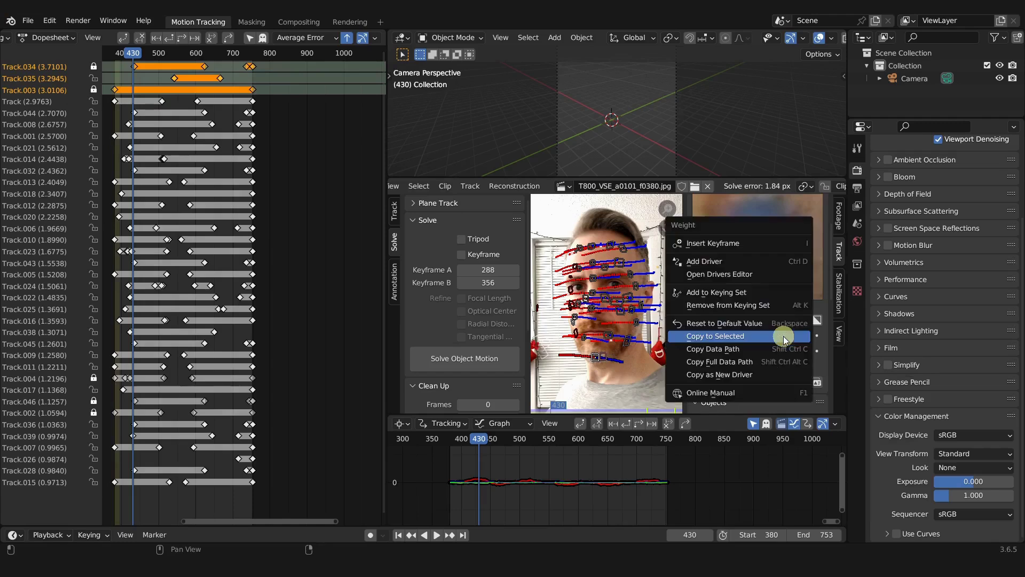
pyautogui.click(783, 335)
pyautogui.click(481, 353)
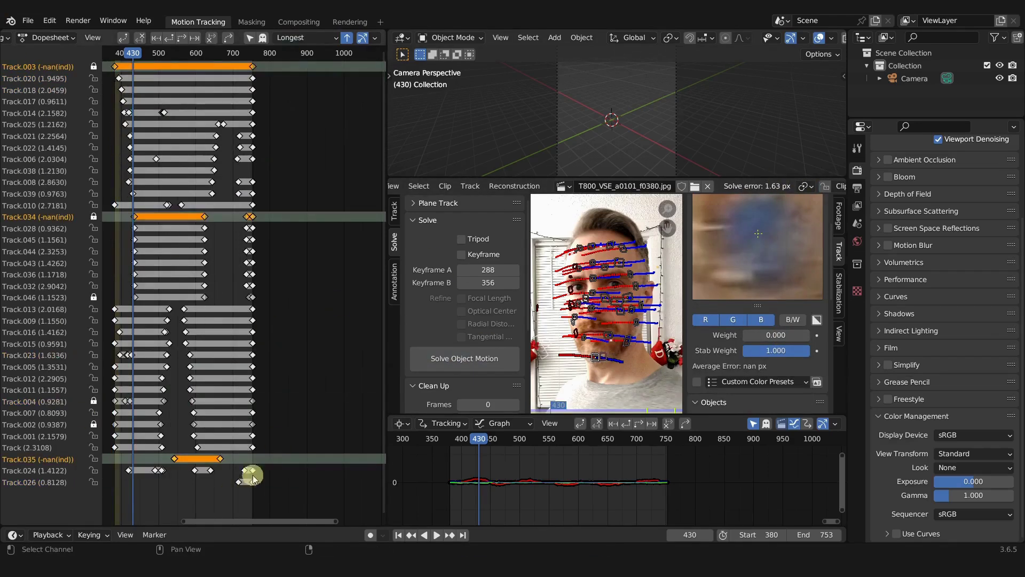
# Select Track.026, a short track in the dopesheet, and maximize the editor to inspect it.
pyautogui.click(239, 483)
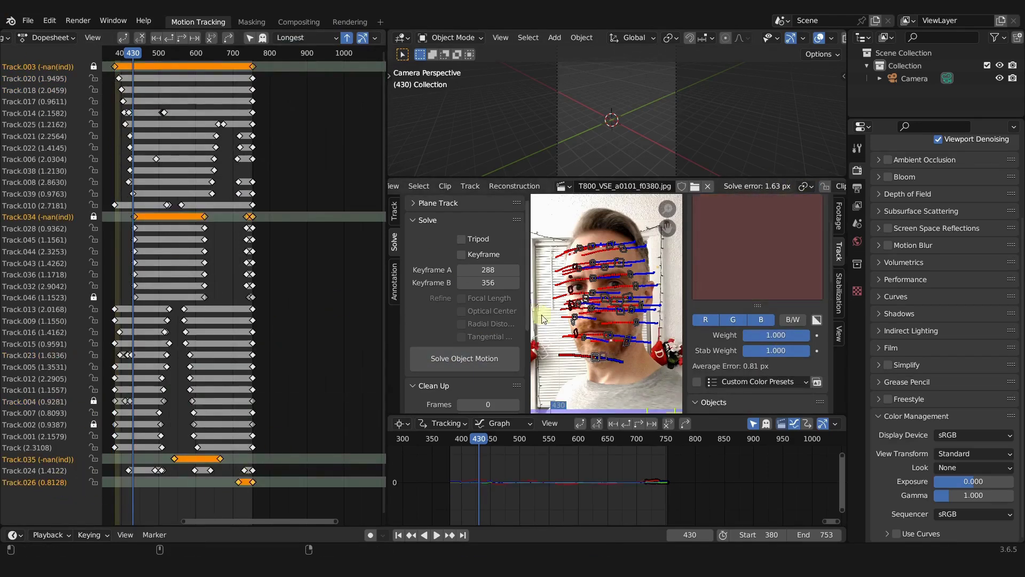
pyautogui.hotkey('ctrl', 'space')
pyautogui.moveTo(243, 531); pyautogui.dragTo(607, 419)
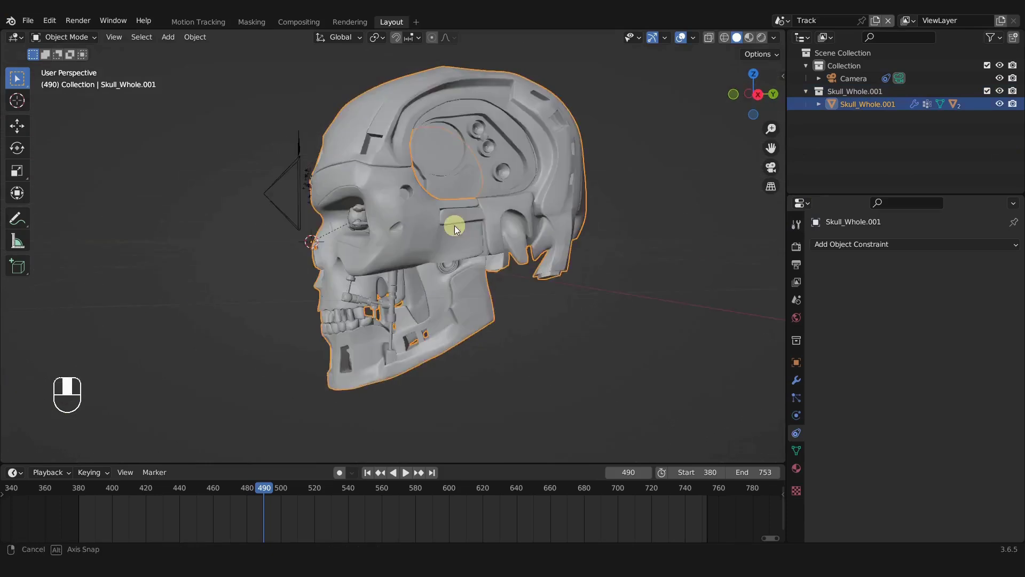
# Show the skull's transform values and scale it down uniformly to about 0.141.
pyautogui.moveTo(454, 226); pyautogui.dragTo(385, 195, button='middle')
pyautogui.click(385, 194)
pyautogui.click(507, 181)
pyautogui.press('n')
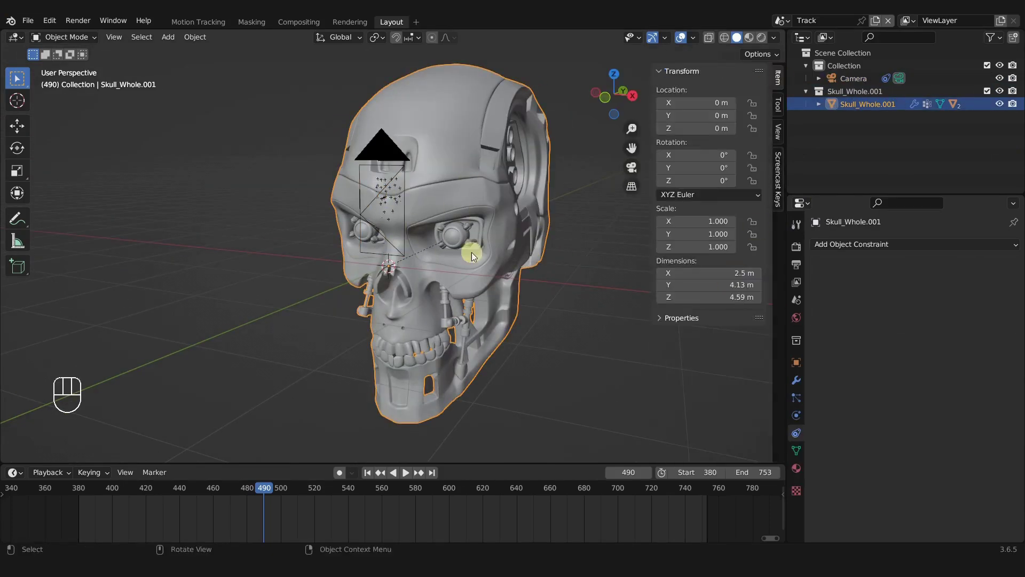
pyautogui.press('KP_3')
pyautogui.press('s')
pyautogui.click(373, 230)
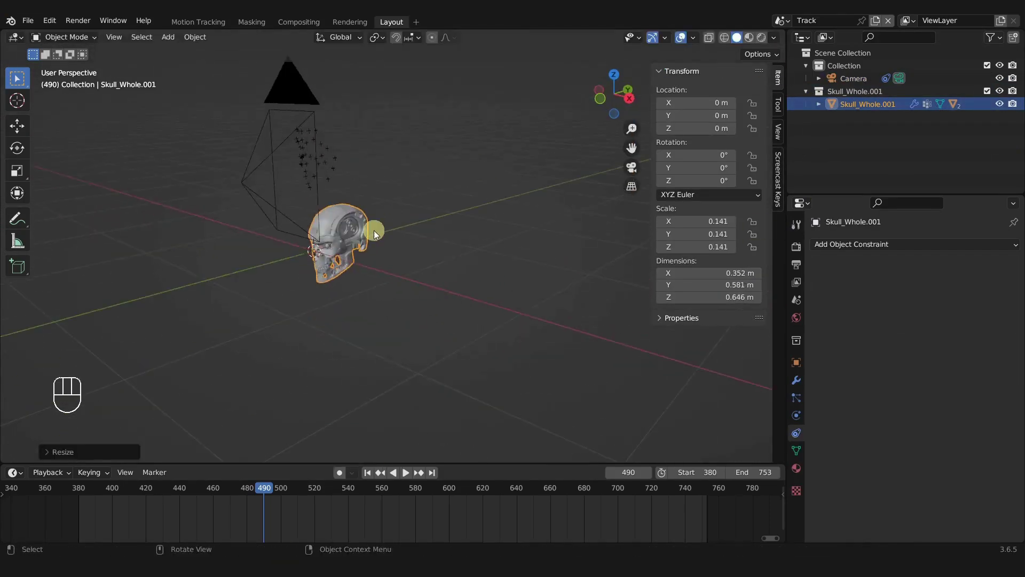
# Move the skull in the right side view so its face lines up with the solved tracking points.
pyautogui.press('g')
pyautogui.click(427, 216)
pyautogui.scroll(4, 393, 174)
pyautogui.press('g')
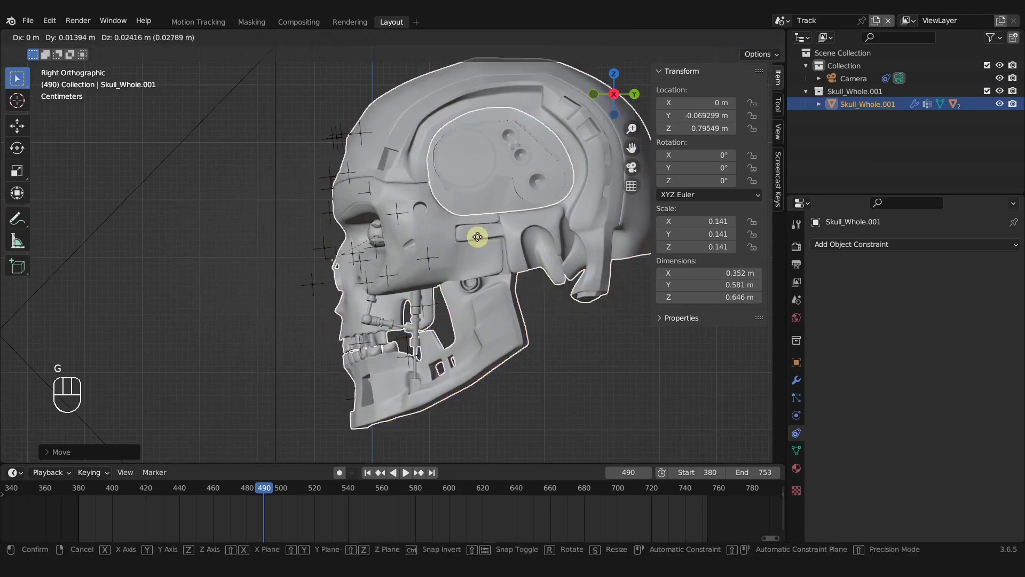
pyautogui.click(473, 209)
# Scrub forward from frame 490 in camera view to check how the skull follows the head.
pyautogui.press('KP_0')
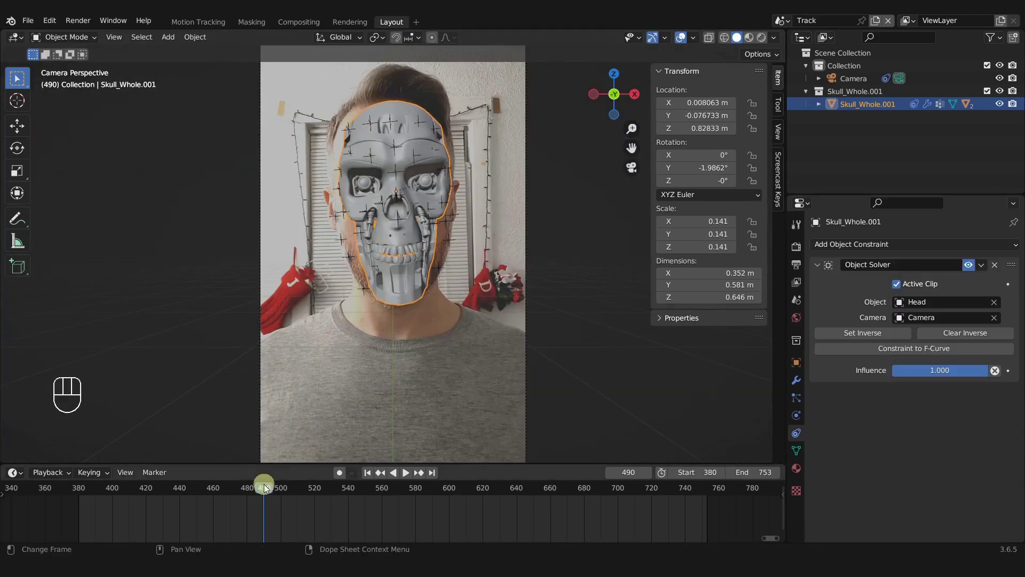
pyautogui.moveTo(265, 489); pyautogui.dragTo(560, 492)
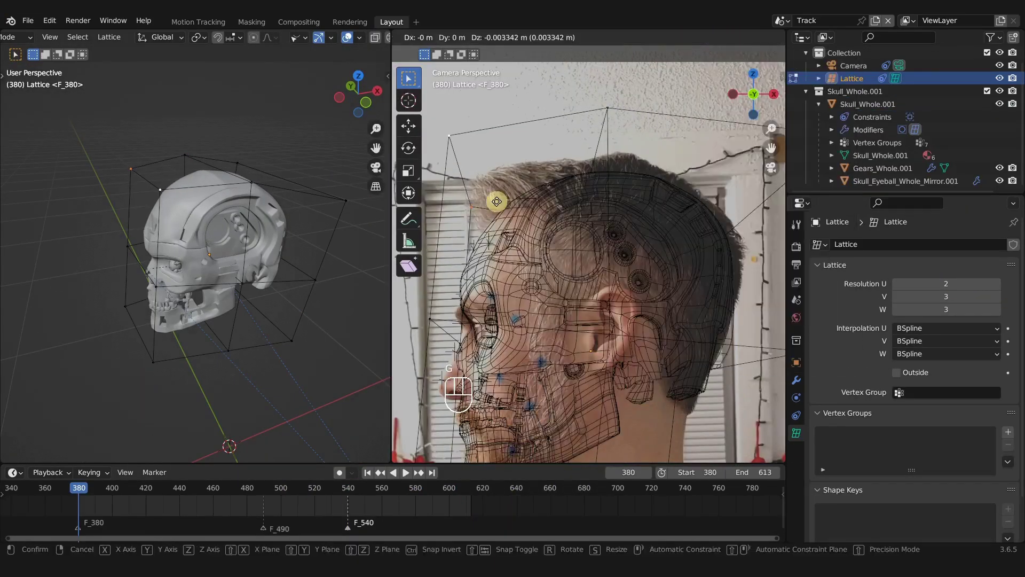
# Move the selected upper lattice points vertically to fit the skull to the head at frame 380.
pyautogui.press('g')
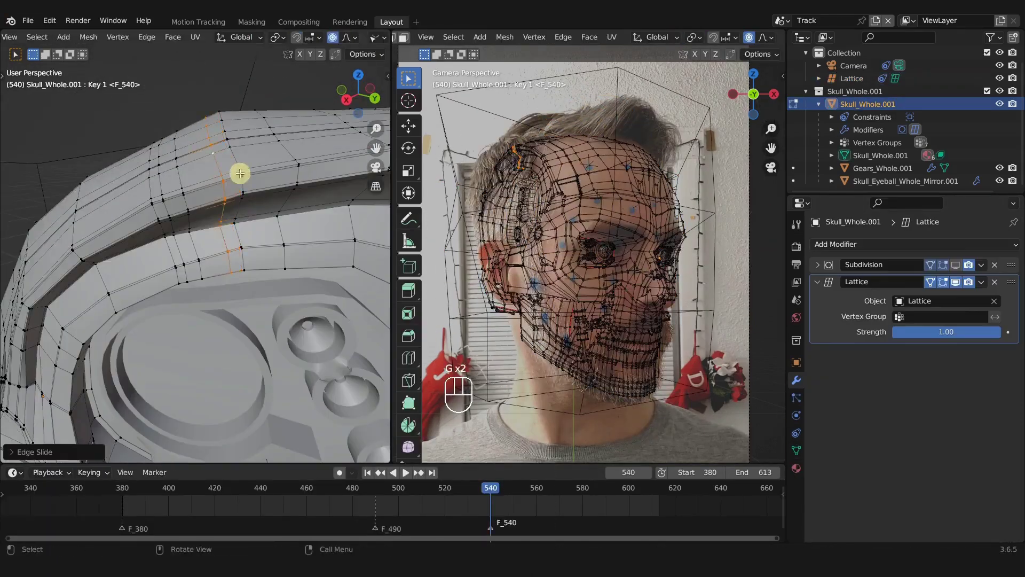
# Leave mesh editing on the skull and orbit around its upper side to check the slid edges.
pyautogui.press('Tab')
pyautogui.moveTo(238, 172); pyautogui.dragTo(193, 237, button='middle')
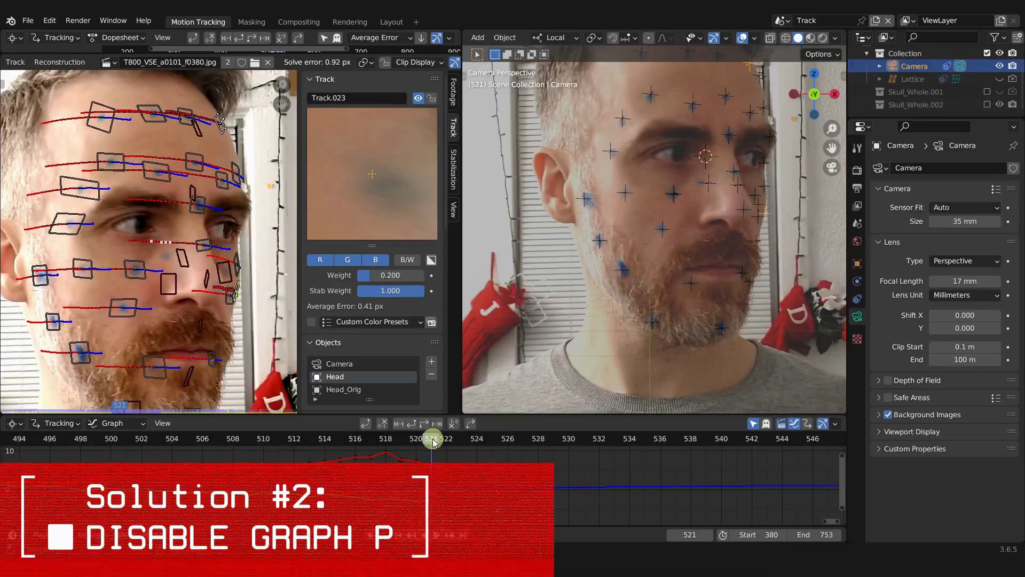
# Scrub the clip around frame 521 and onward from frame 472 to compare the head tracks with the solved points.
pyautogui.moveTo(433, 442)
pyautogui.mouseDown()
pyautogui.moveTo(171, 432)
pyautogui.moveTo(442, 439)
pyautogui.moveTo(432, 438)
pyautogui.mouseUp()
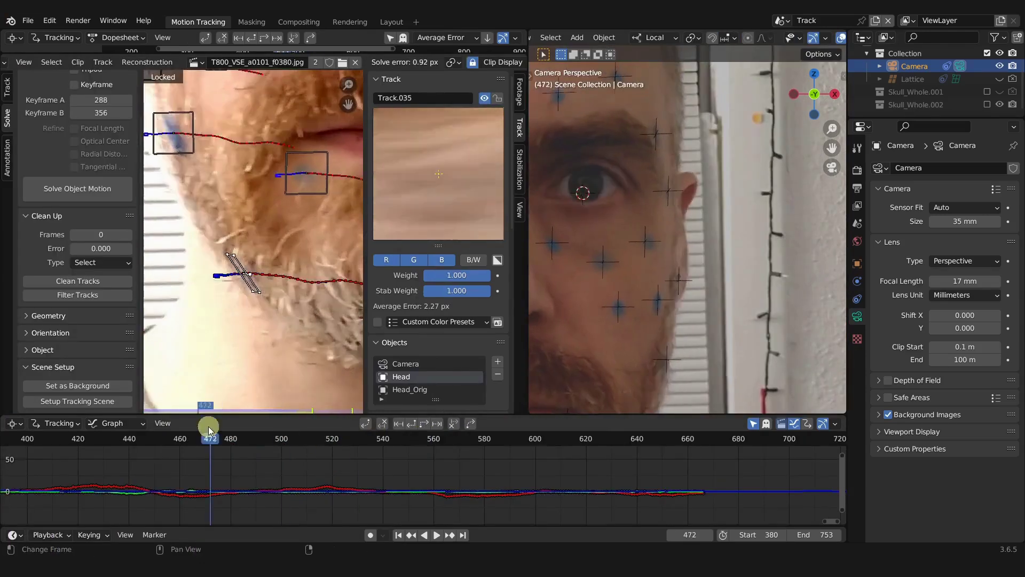
pyautogui.moveTo(208, 427); pyautogui.dragTo(485, 441)
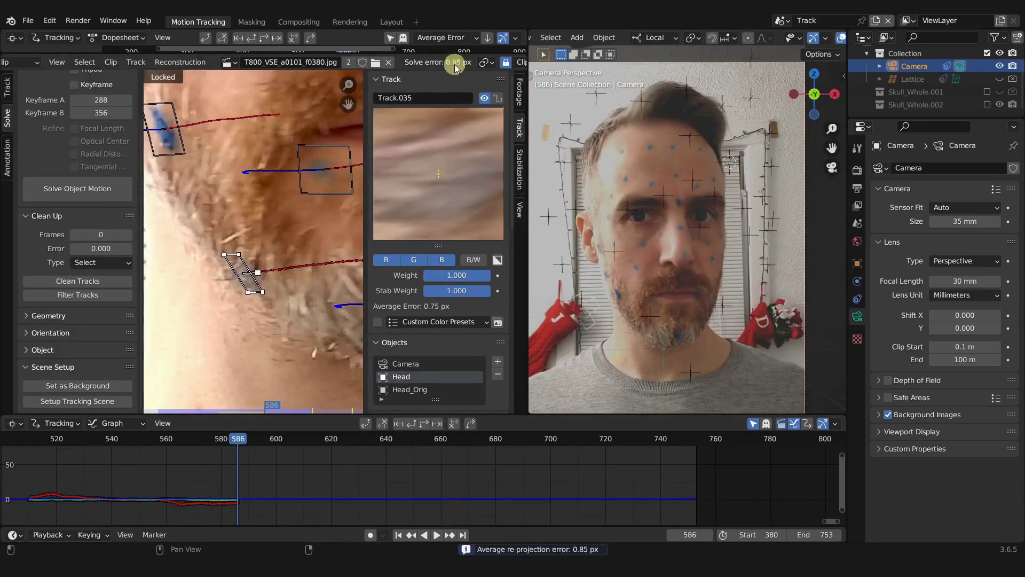
pyautogui.click(458, 451)
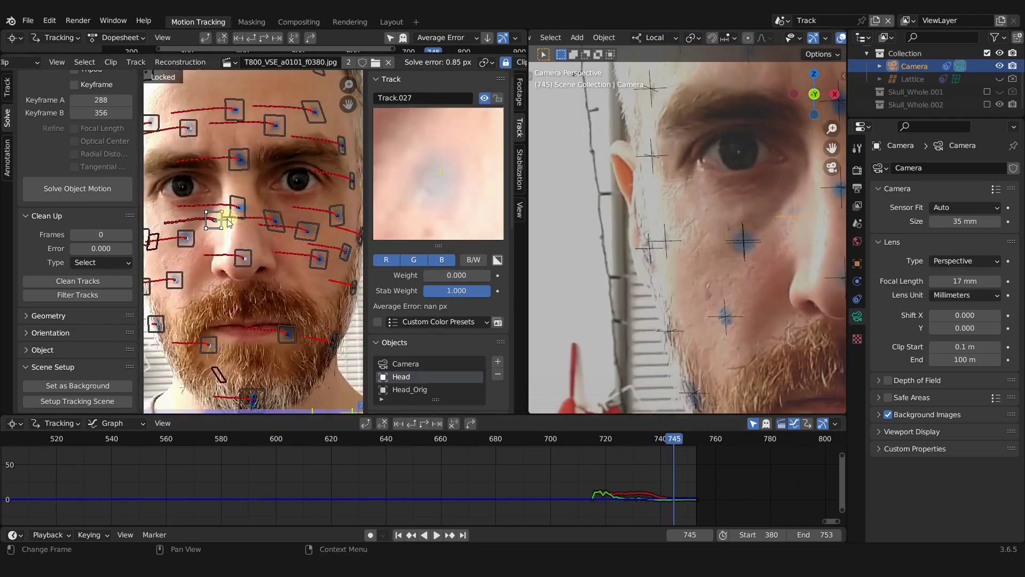
# Scrub the clip around frames 727 and 499 to compare the head tracks with their motion curves.
pyautogui.click(363, 445)
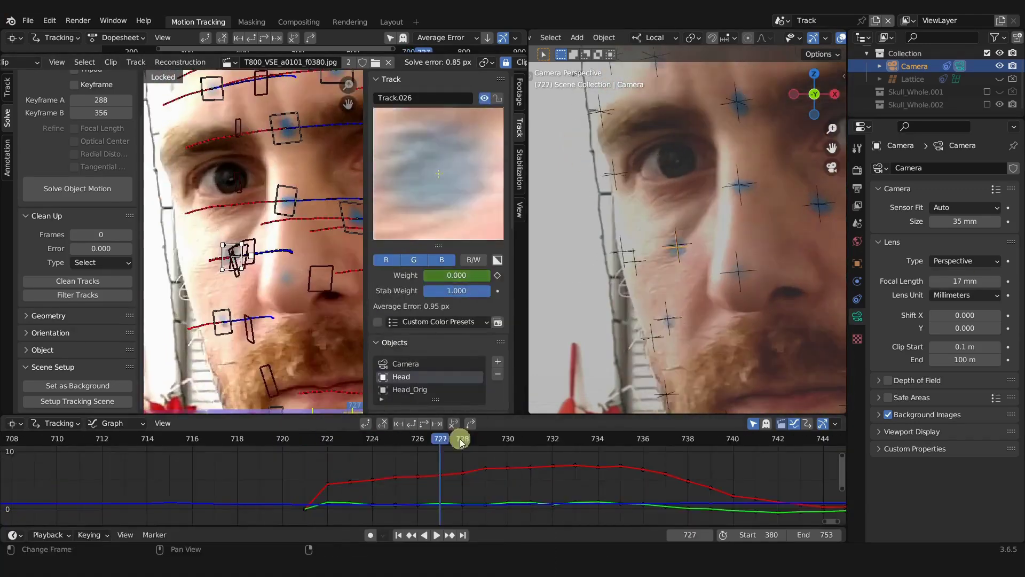
pyautogui.moveTo(458, 443); pyautogui.dragTo(275, 443)
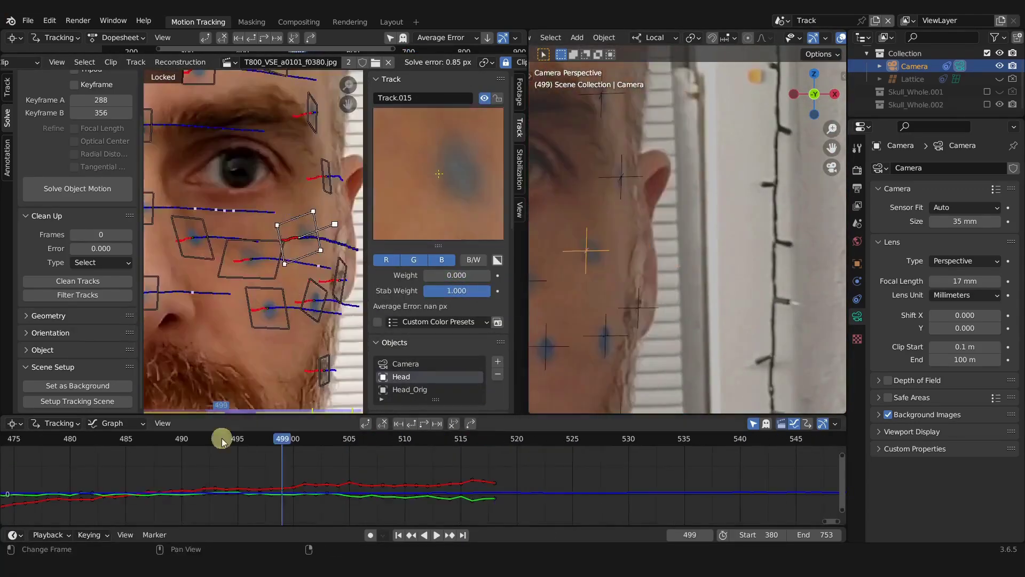
# Show the camera view in Material Preview shading and play the clip to check how the skull follows the head.
pyautogui.click(500, 468)
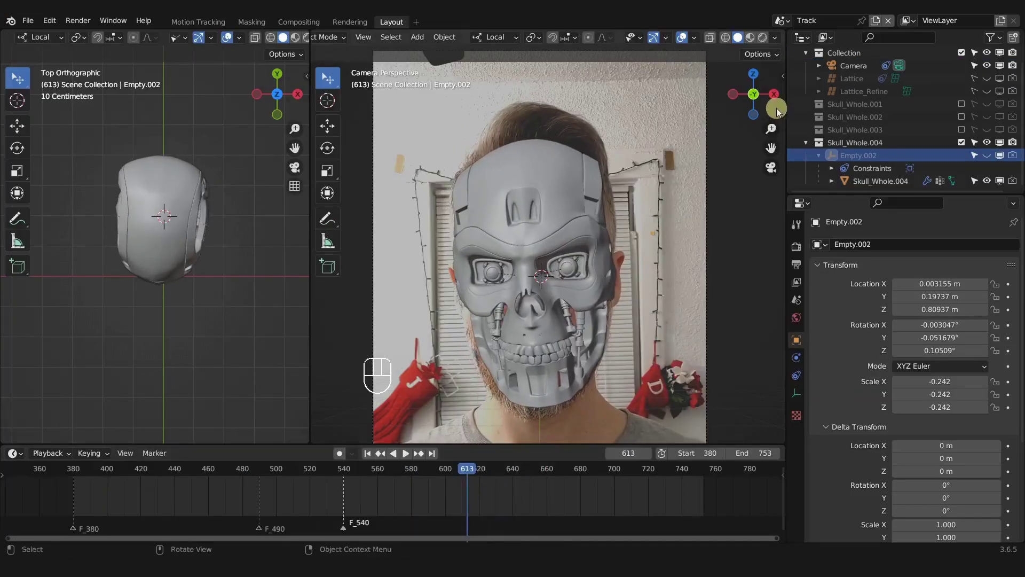
pyautogui.press('z')
pyautogui.click(718, 297)
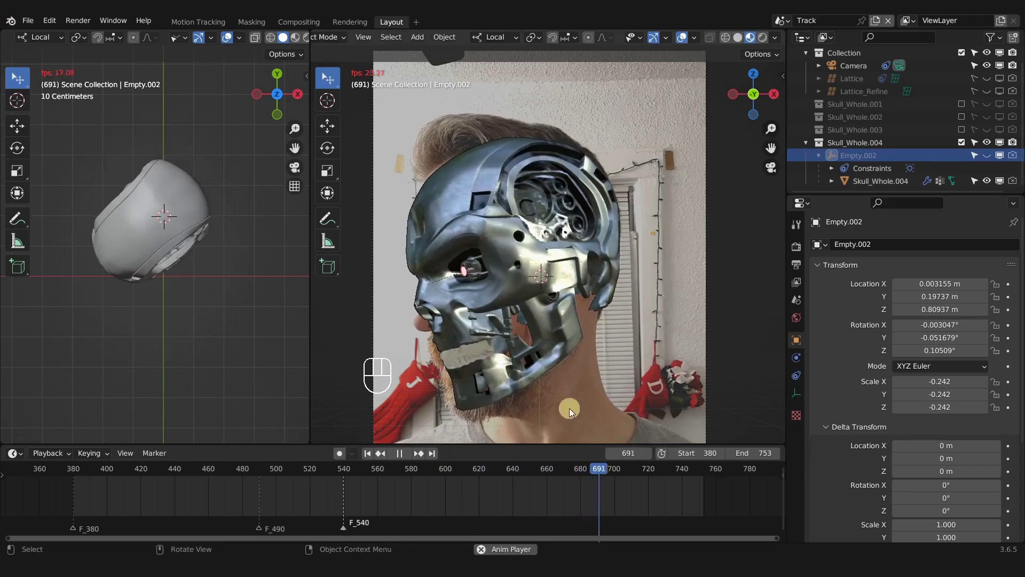
pyautogui.click(693, 37)
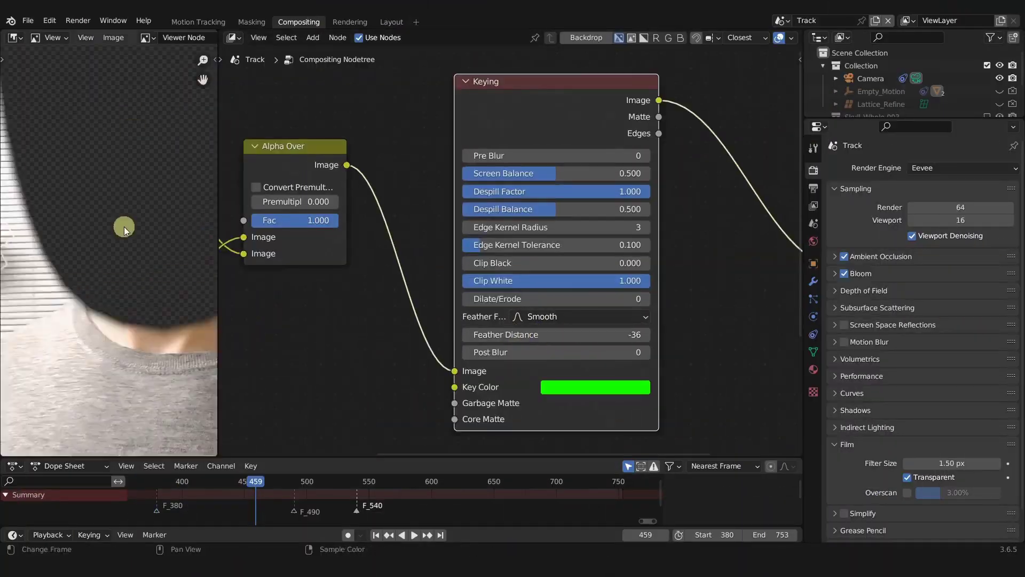
# Lower the feather distance of the Keying node that cuts out the green head mask.
pyautogui.scroll(3, 112, 79)
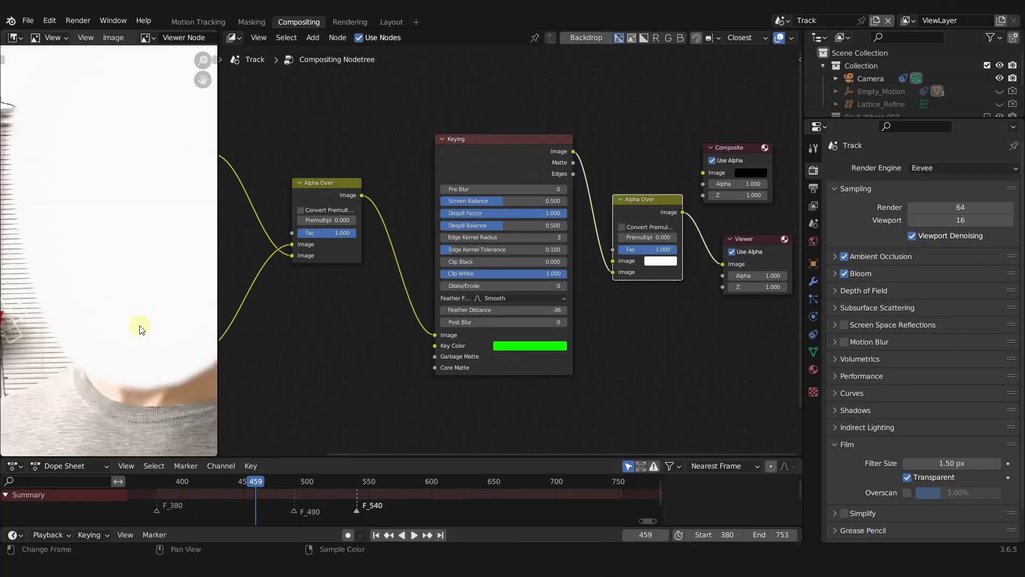
pyautogui.moveTo(539, 310); pyautogui.dragTo(517, 318)
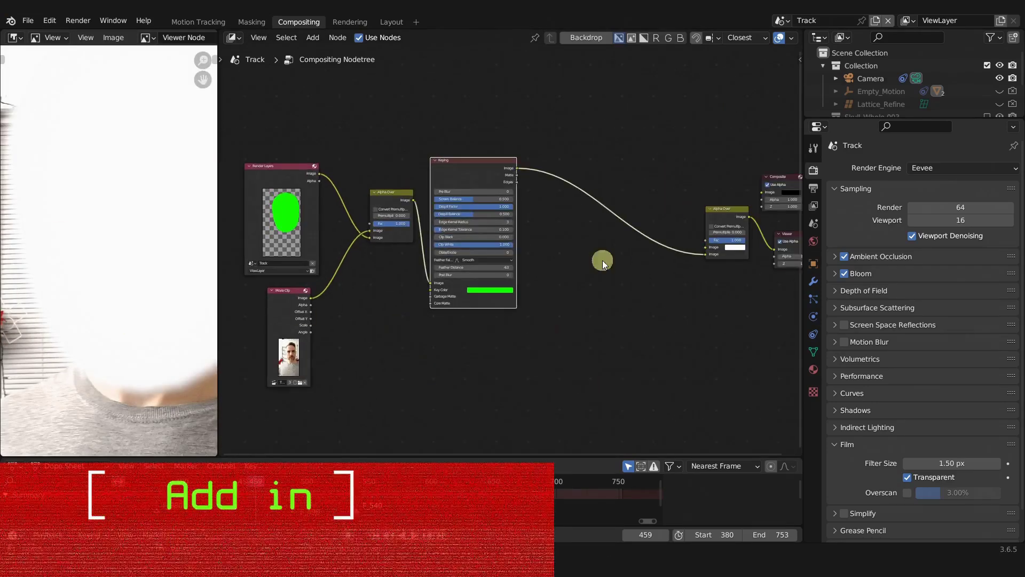
# Add an input node with the Head_Track.mp4 movie to the compositing tree as the clean background.
pyautogui.hotkey('shift', 'a')
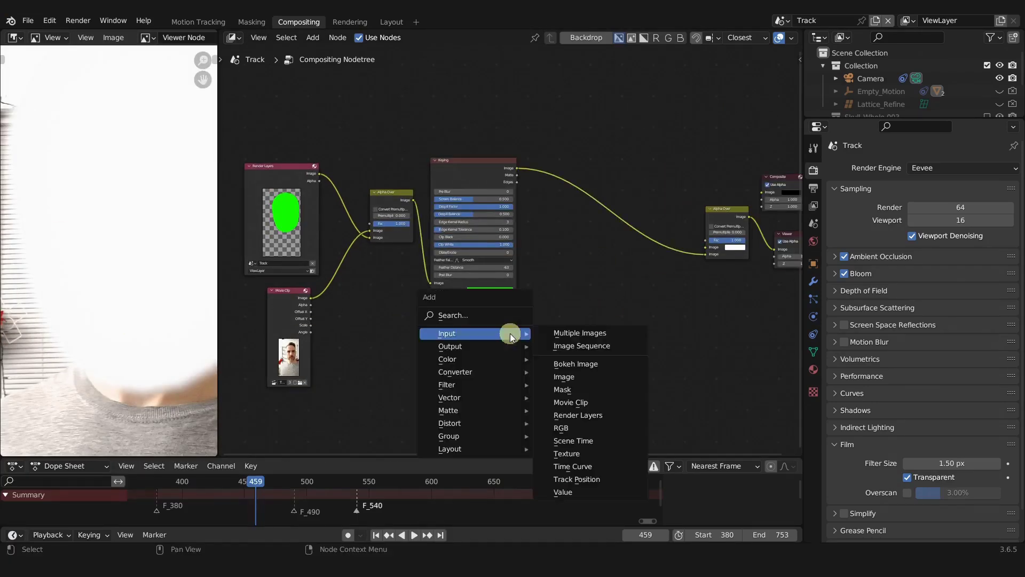
pyautogui.click(571, 300)
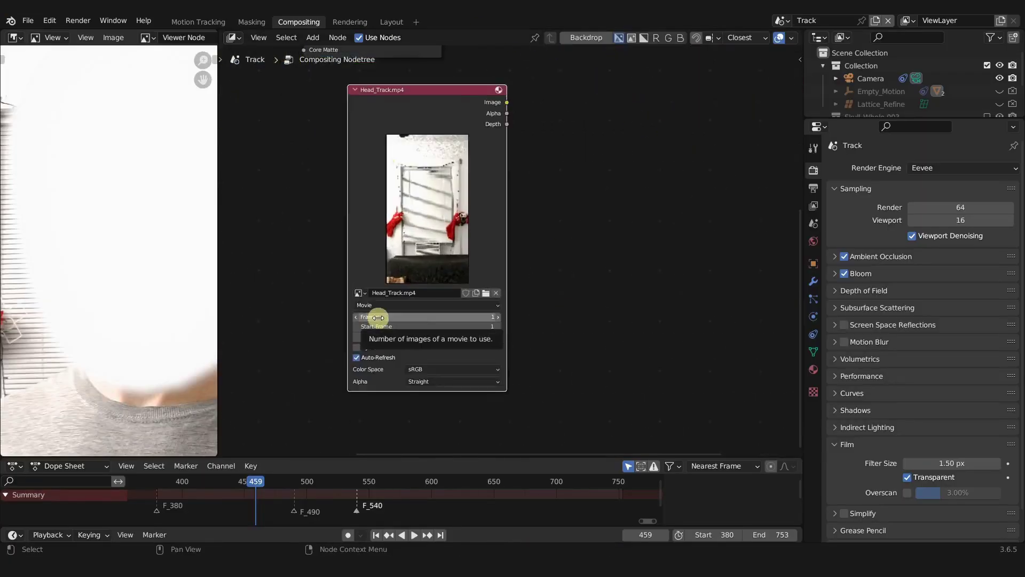
pyautogui.click(314, 330)
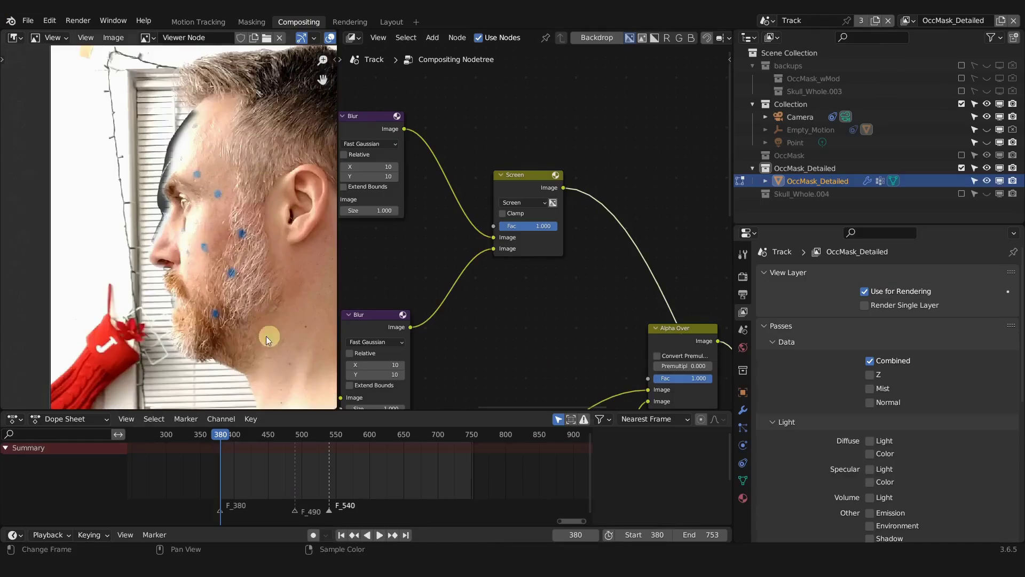
# Go to frame 464 and check the half-skull composite together with the overall node tree.
pyautogui.click(280, 488)
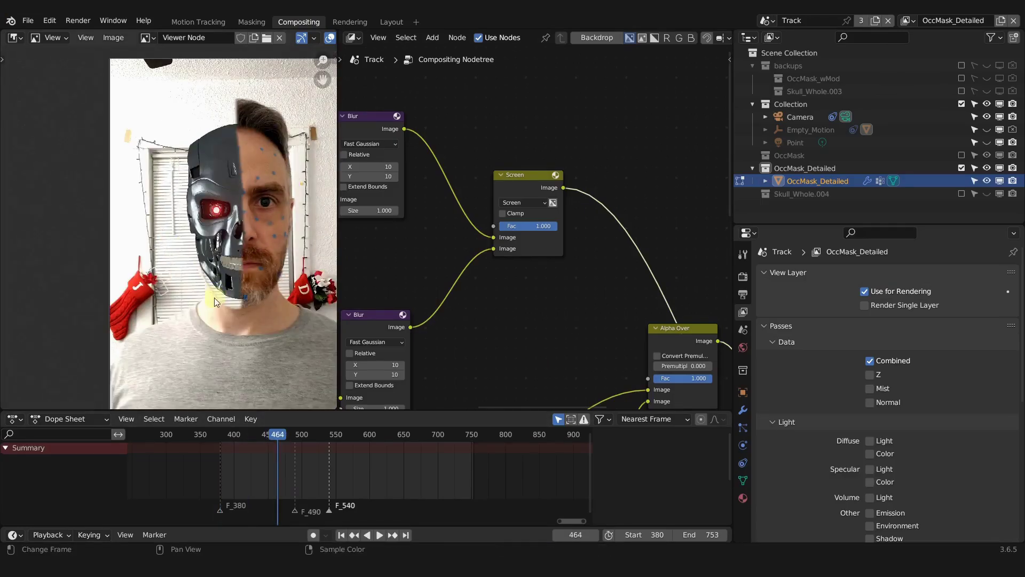
pyautogui.press('Home')
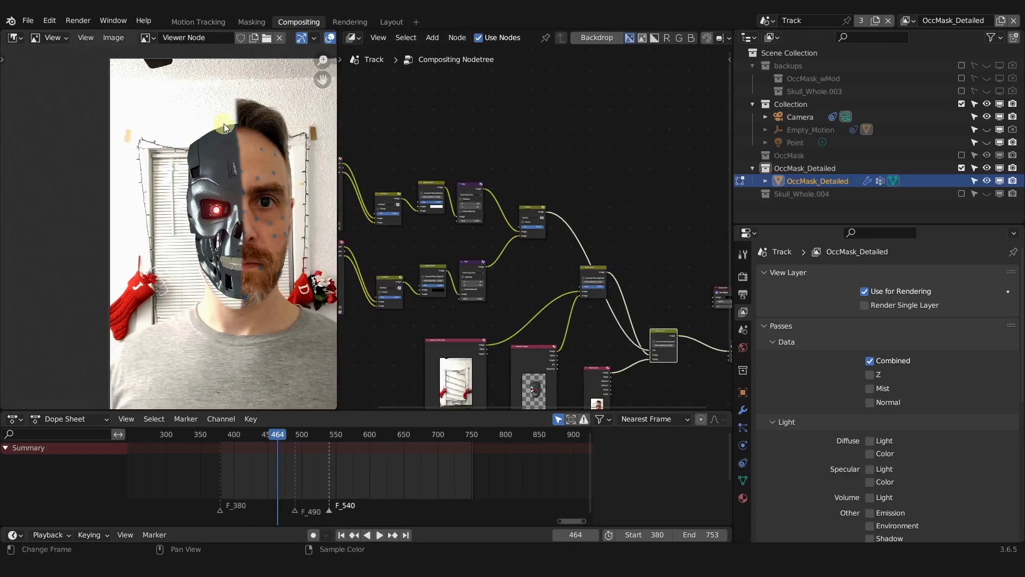
pyautogui.scroll(-2, 538, 241)
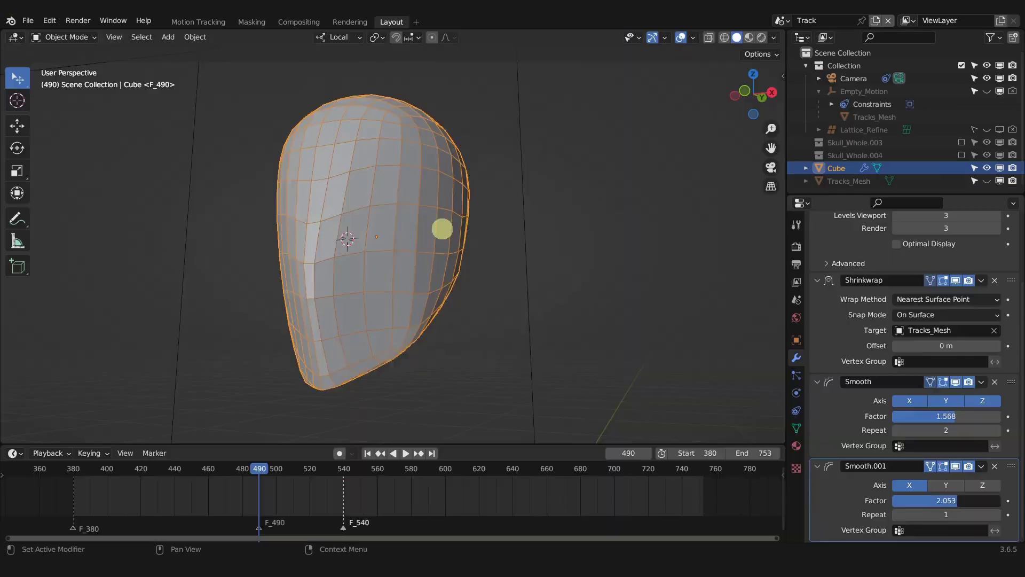
# Adjust the Smooth.001 factor and the Shrinkwrap offset on the Cube head mask.
pyautogui.moveTo(935, 501); pyautogui.dragTo(946, 500)
pyautogui.moveTo(939, 345); pyautogui.dragTo(945, 345)
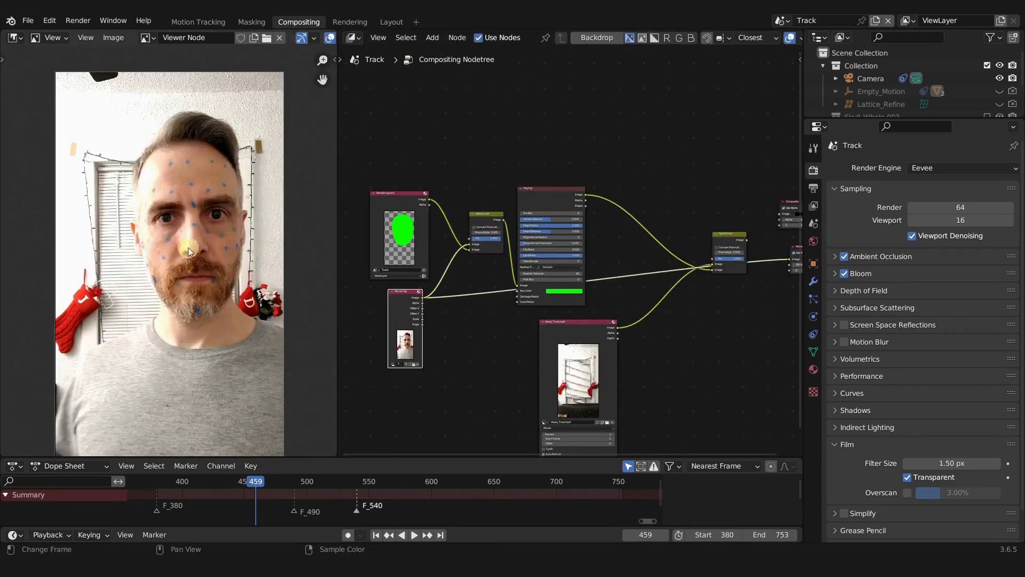
# Preview the Render Layers output in the Viewer and look over the mask branch of the compositing tree.
pyautogui.keyDown('ctrl'); pyautogui.keyDown('shift'); pyautogui.click(396, 218); pyautogui.keyUp('shift'); pyautogui.keyUp('ctrl')
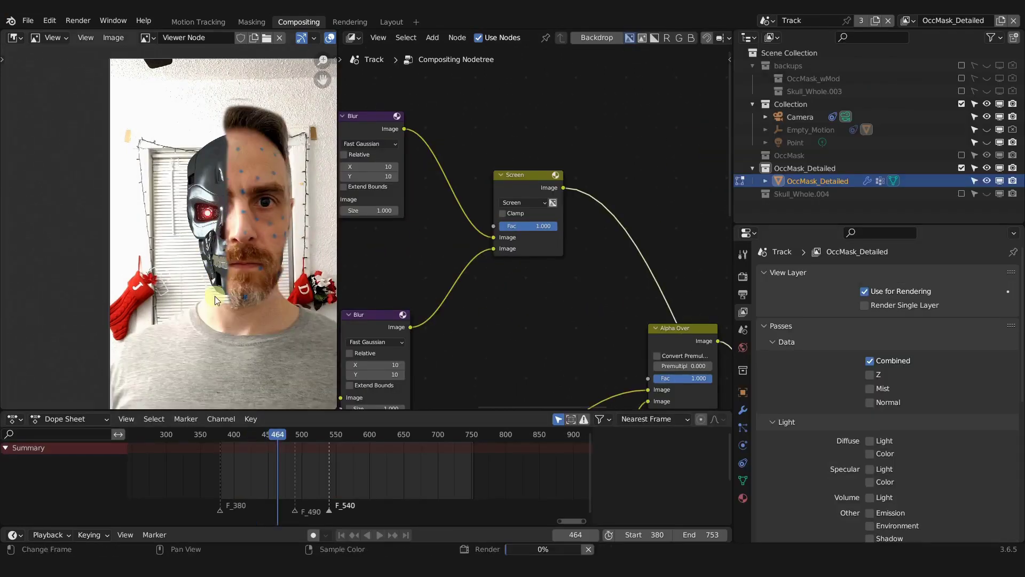
pyautogui.scroll(-5, 522, 288)
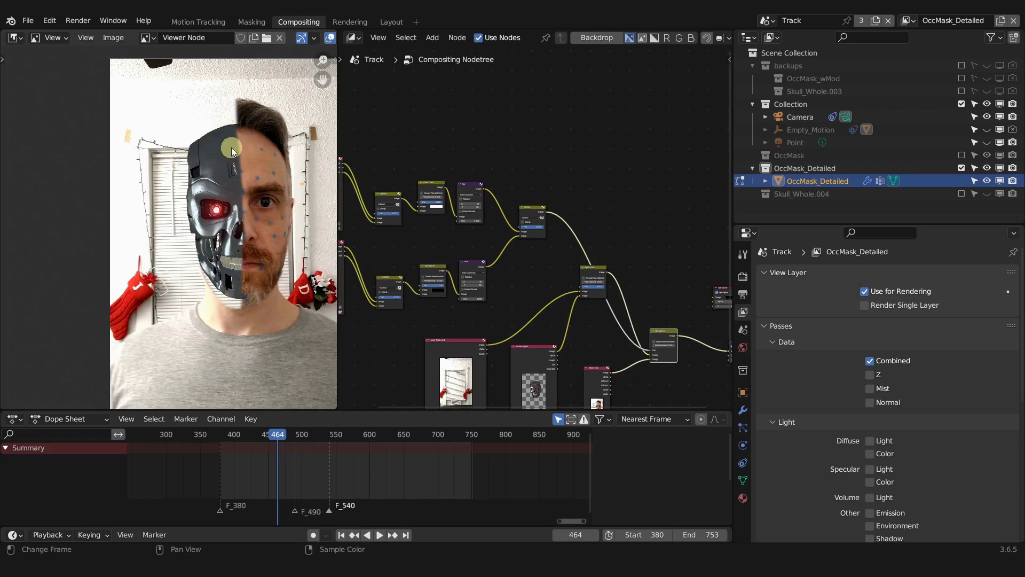
pyautogui.press('Home')
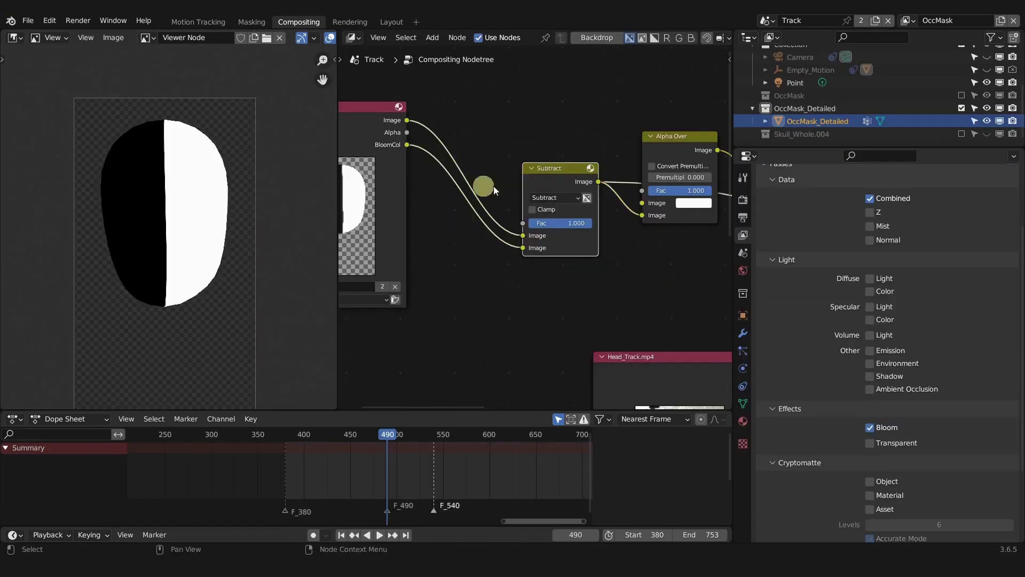
pyautogui.moveTo(485, 190); pyautogui.dragTo(536, 250, button='middle')
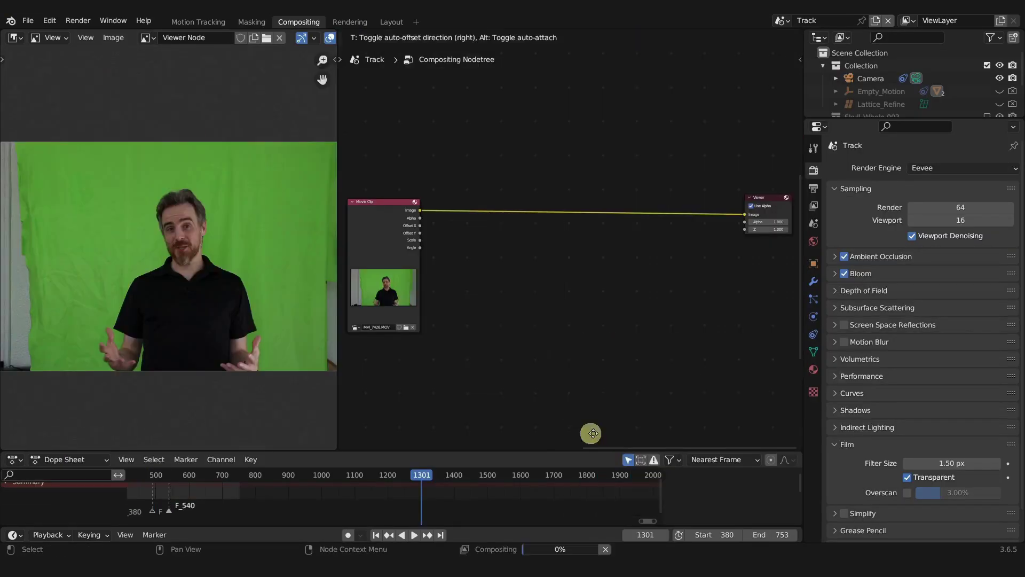
# Insert a Keying node between the green-screen Movie Clip and the Viewer, sampling the green backdrop as key color.
pyautogui.click(542, 240)
pyautogui.scroll(2, 601, 239)
pyautogui.click(608, 339)
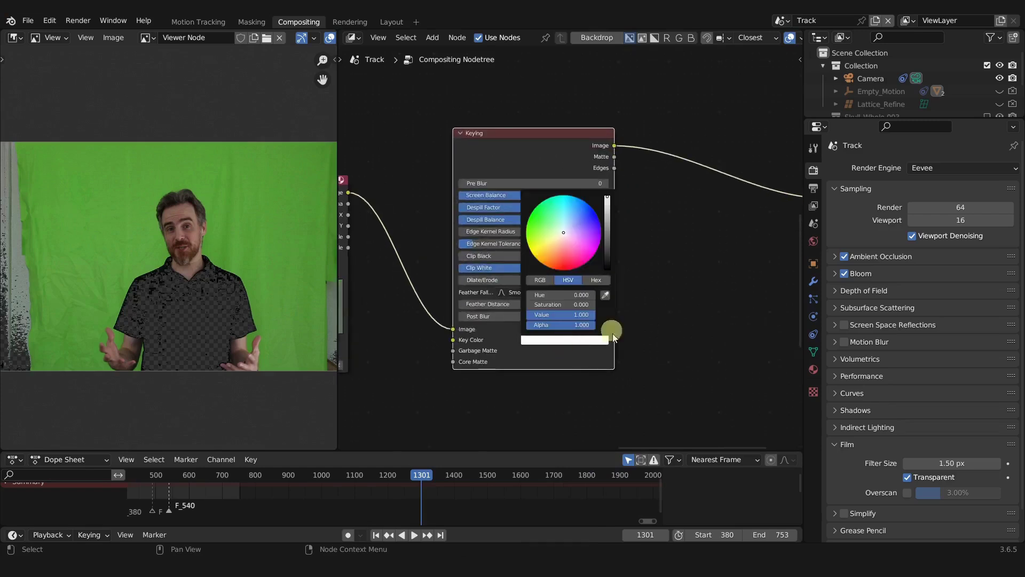
pyautogui.click(289, 185)
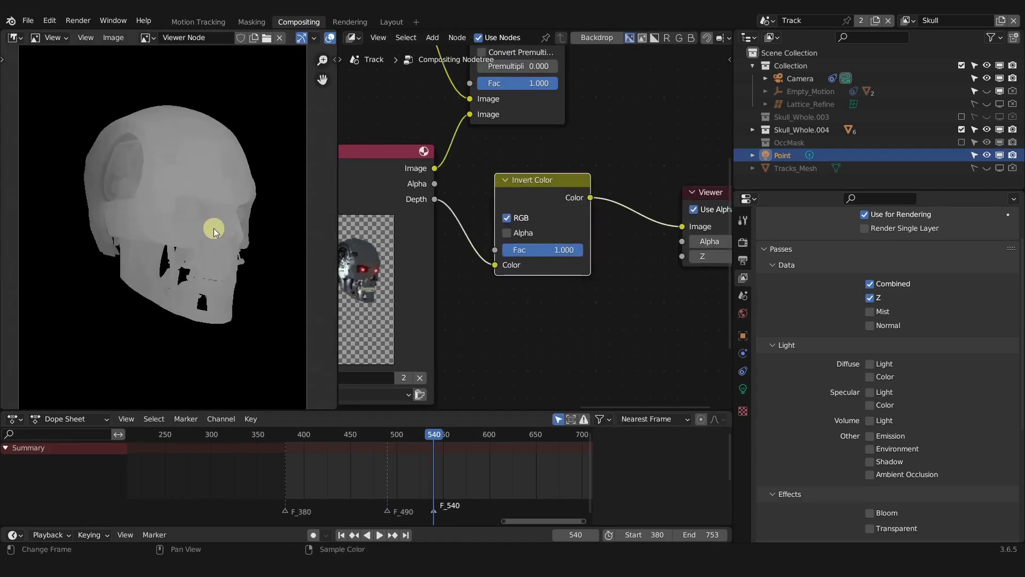
# Enable the Ambient Occlusion pass for the Skull view layer.
pyautogui.click(870, 411)
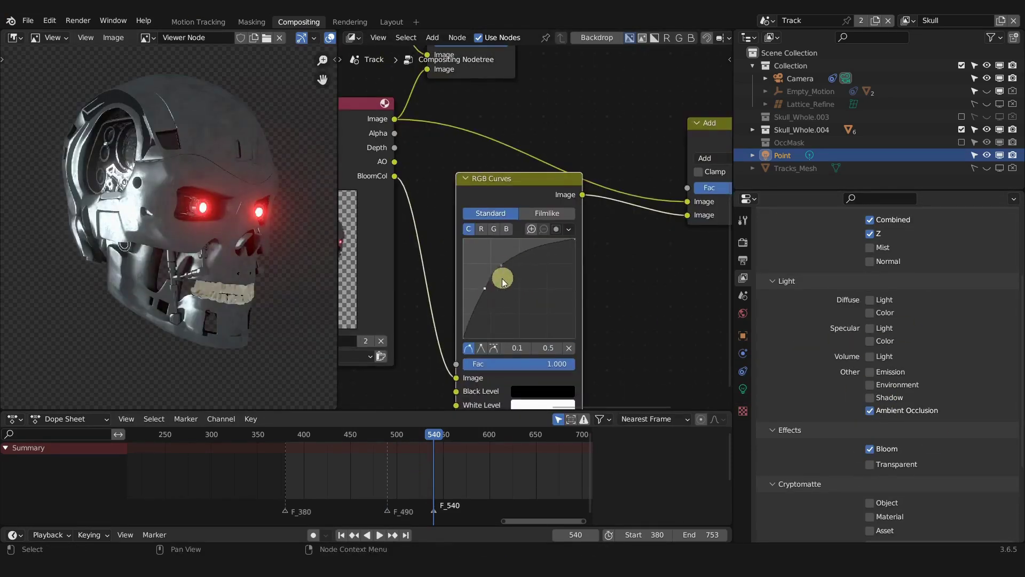
pyautogui.scroll(-5, 790, 423)
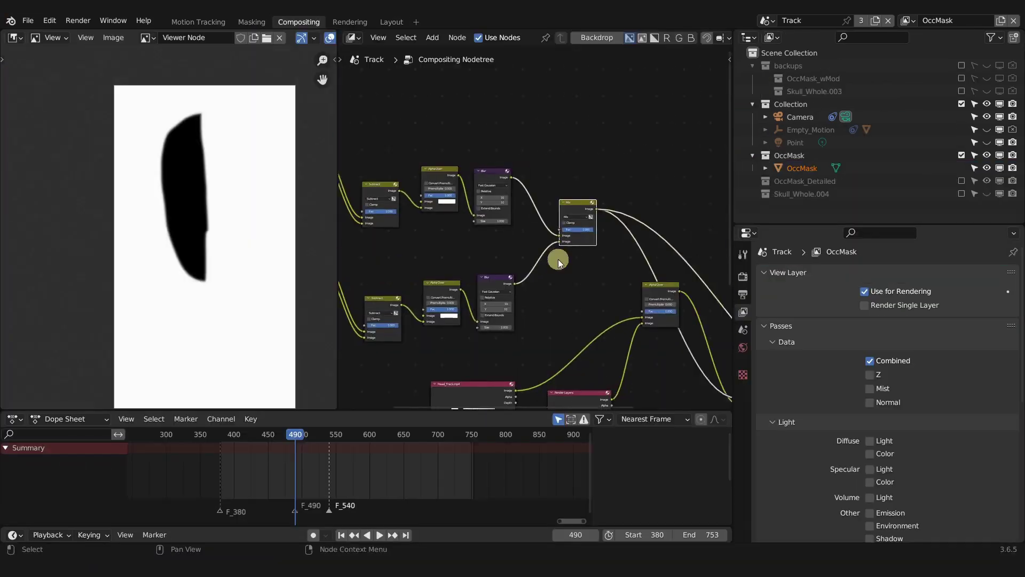
# Adjust the blending of the two masks and the detailed mask's Alpha Over color, checking the composite across frames.
pyautogui.click(496, 224)
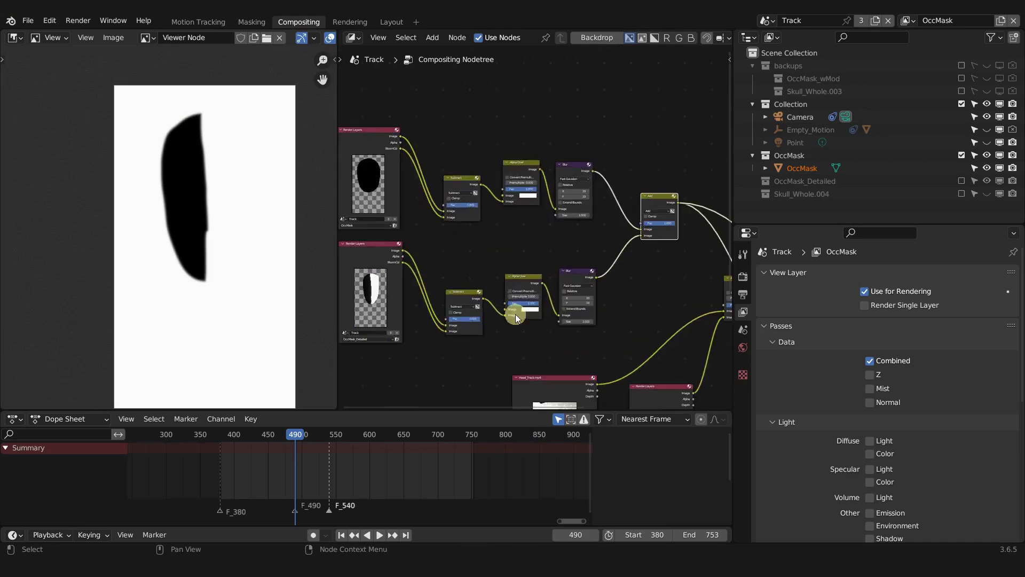
pyautogui.click(532, 309)
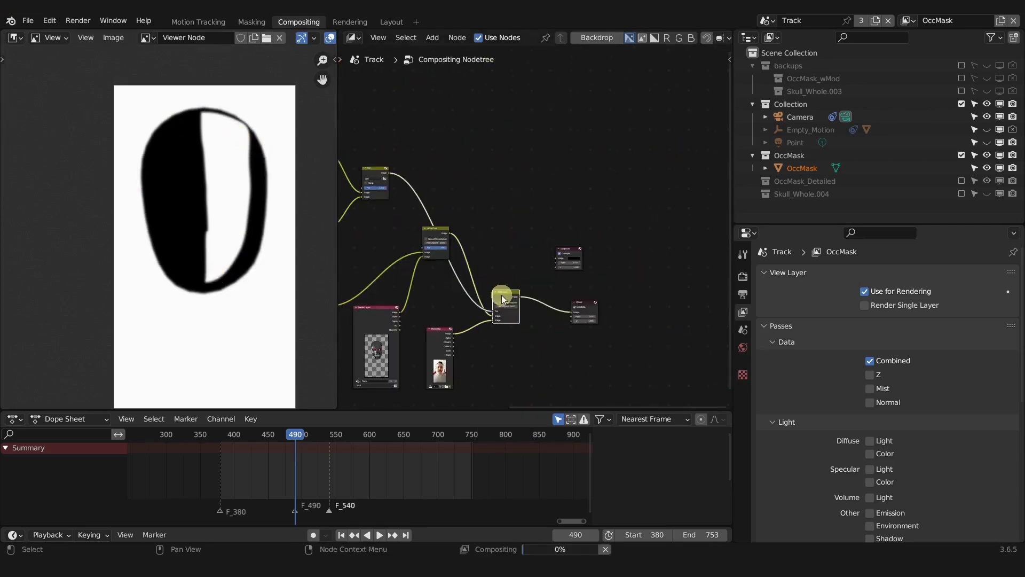
pyautogui.click(353, 436)
pyautogui.moveTo(341, 440); pyautogui.dragTo(251, 437)
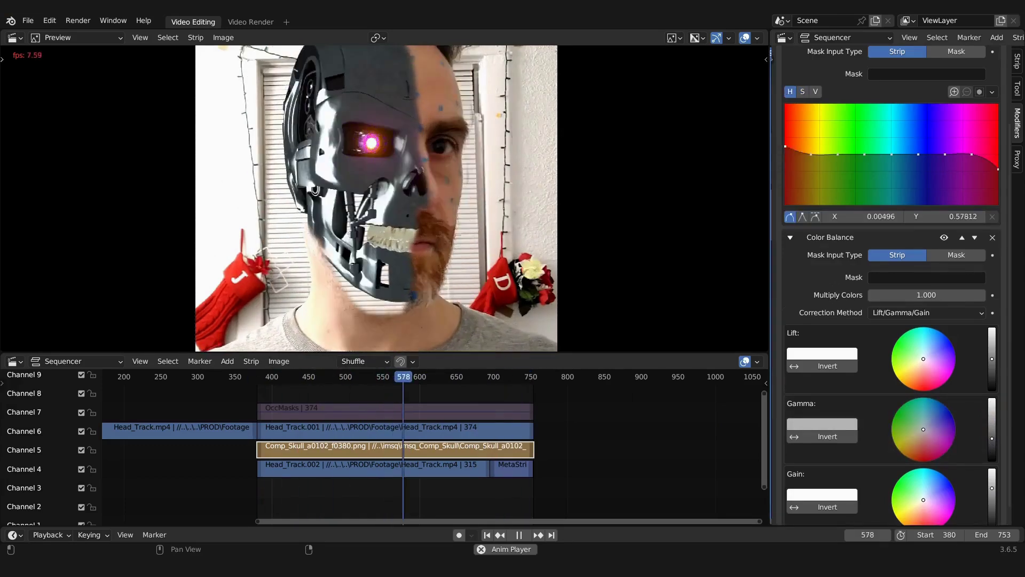
# Move Color Balance above Hue Correct in the skull strip's modifier stack and add a second Hue Correct modifier.
pyautogui.click(918, 278)
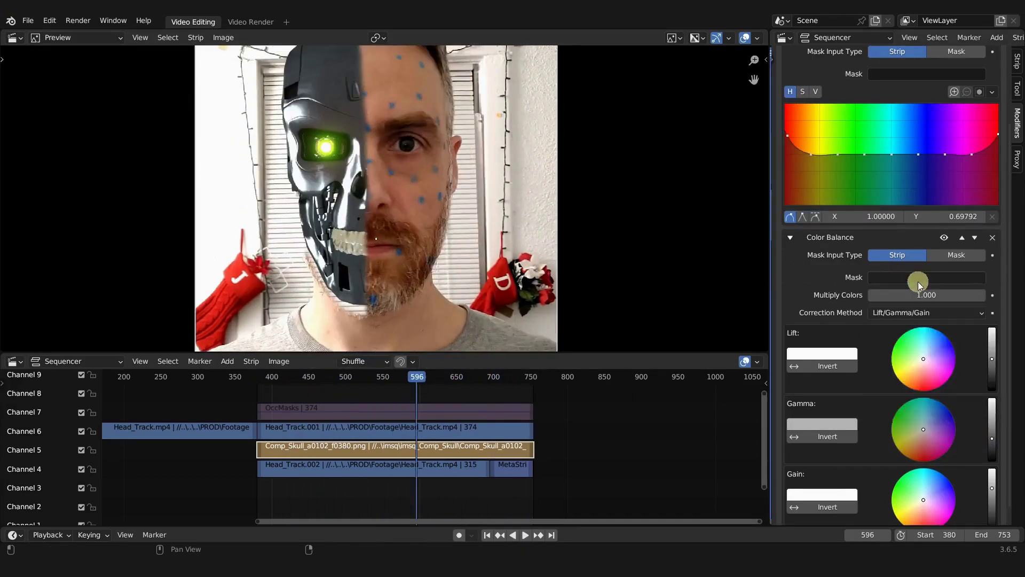
pyautogui.moveTo(908, 237); pyautogui.dragTo(897, 158)
pyautogui.click(825, 89)
pyautogui.click(825, 136)
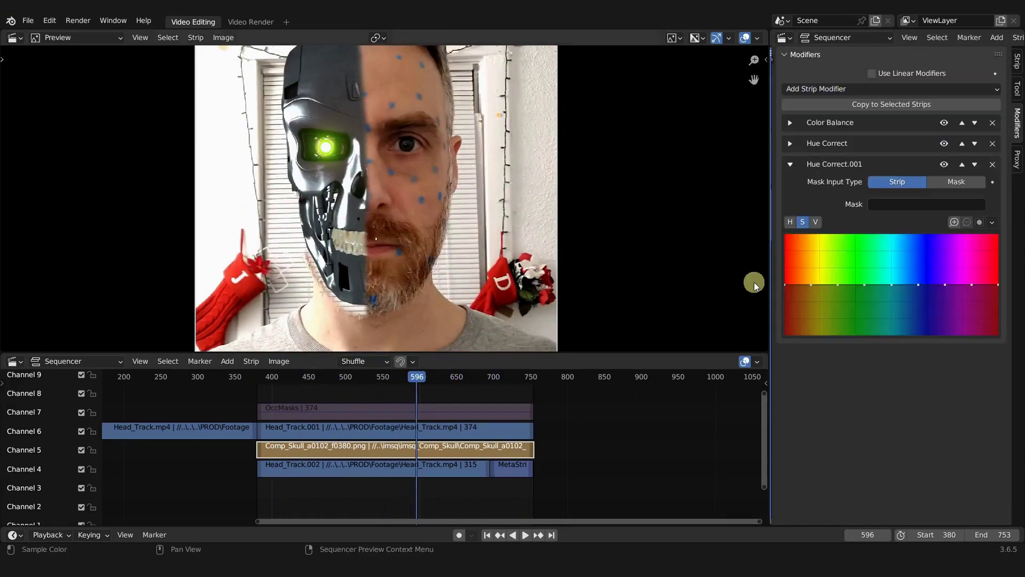
# Scrub the edited sequence from frame 392 to 550 to check the skull against the Head_Track strips.
pyautogui.click(367, 428)
pyautogui.click(348, 467)
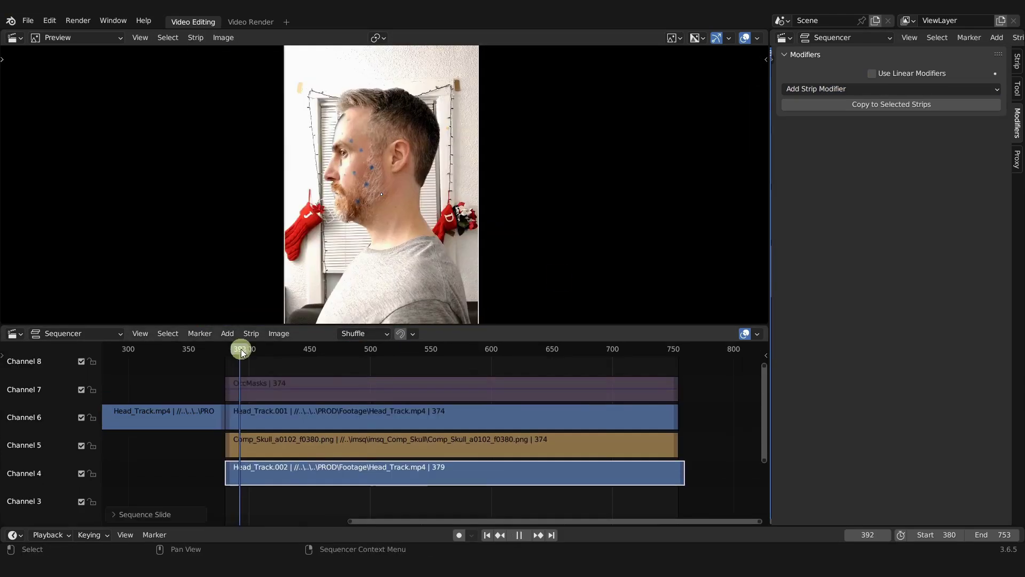
pyautogui.moveTo(238, 350); pyautogui.dragTo(419, 345)
pyautogui.scroll(1, 443, 185)
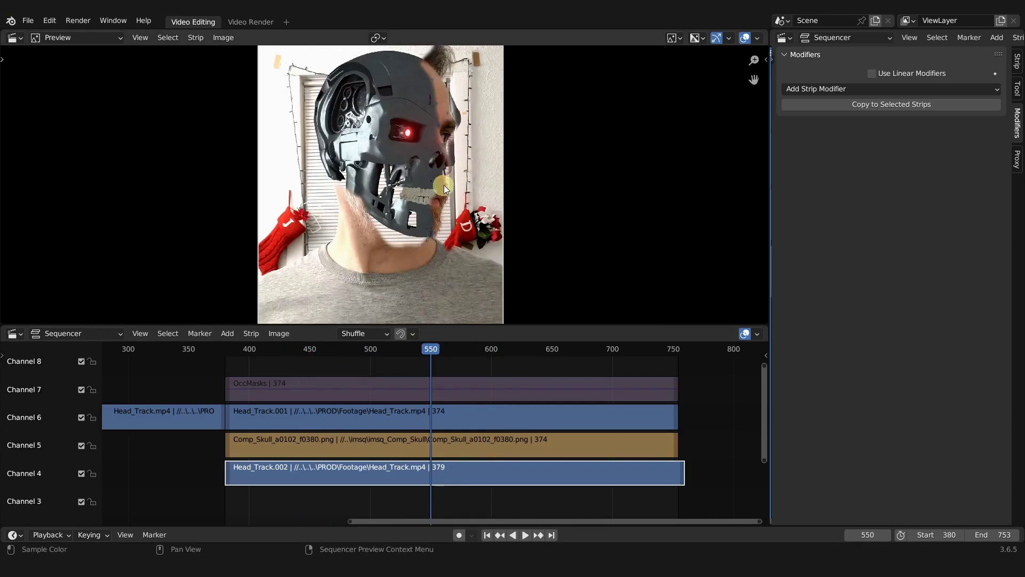
pyautogui.scroll(-2, 413, 225)
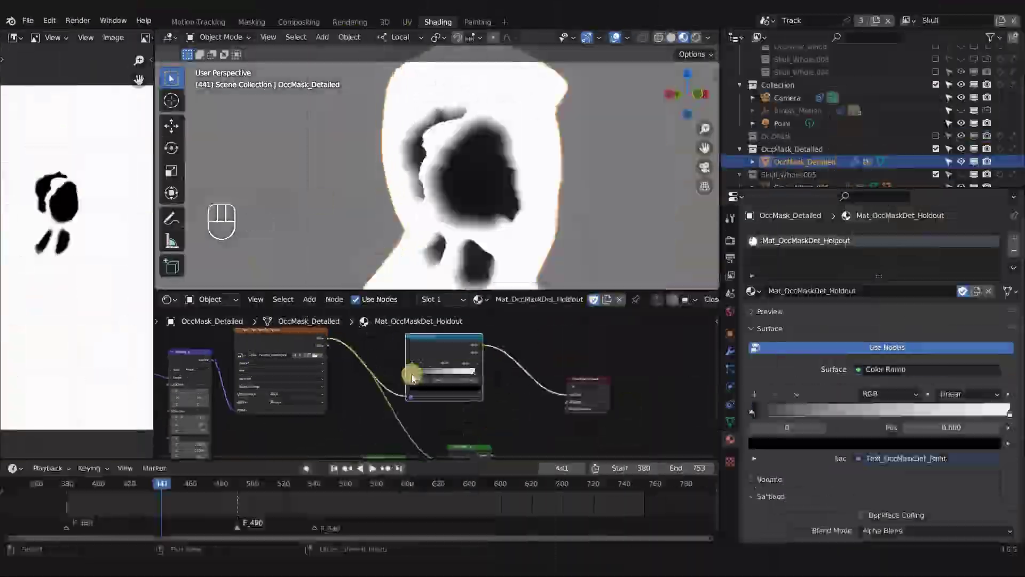
# Set the render engine to Cycles for the painted skull view and look at the texture's image settings.
pyautogui.keyDown('shift'); pyautogui.moveTo(485, 165); pyautogui.dragTo(400, 217, button='middle'); pyautogui.keyUp('shift')
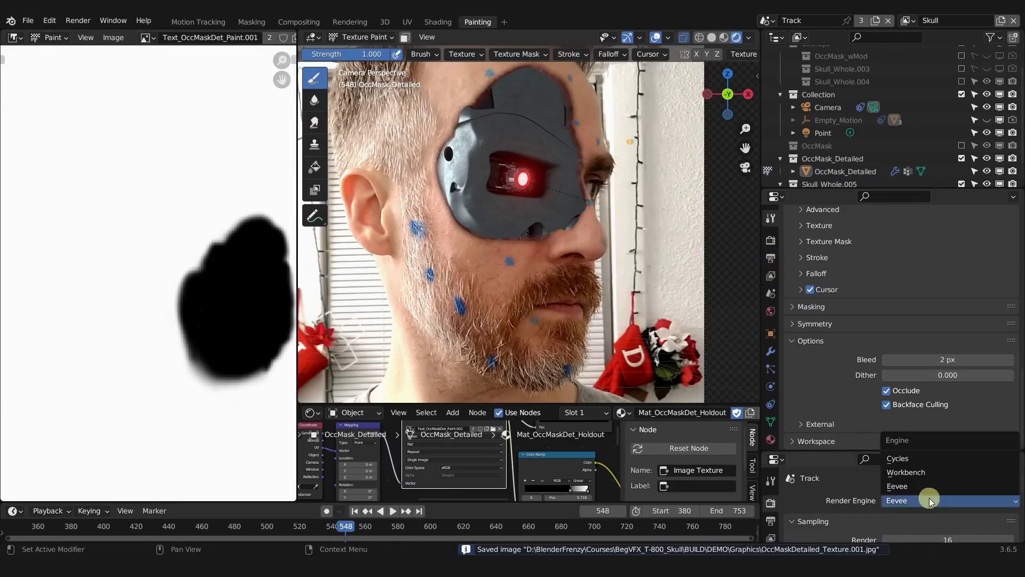
pyautogui.click(897, 454)
pyautogui.scroll(3, 777, 222)
pyautogui.click(792, 297)
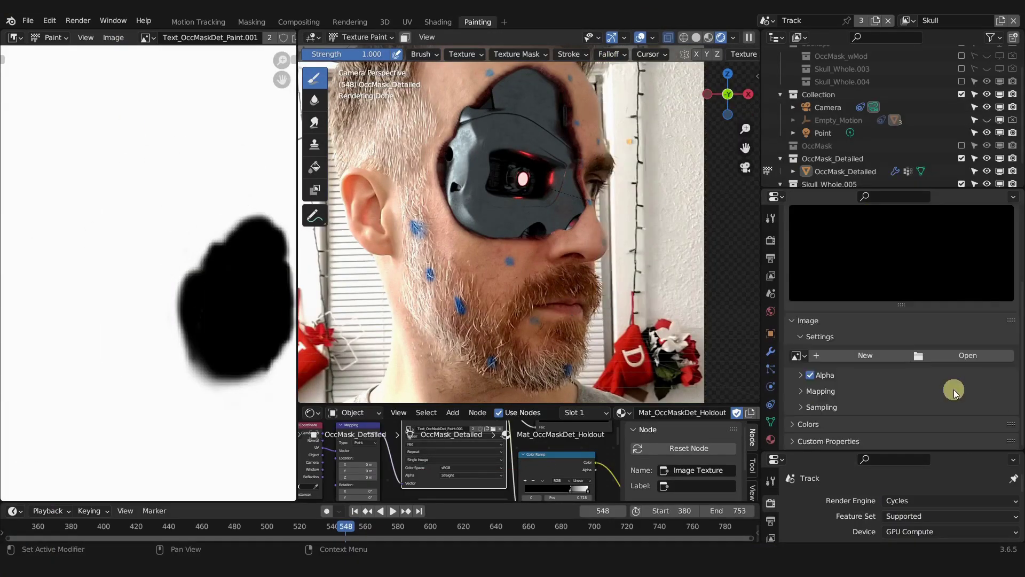
pyautogui.scroll(5, 949, 389)
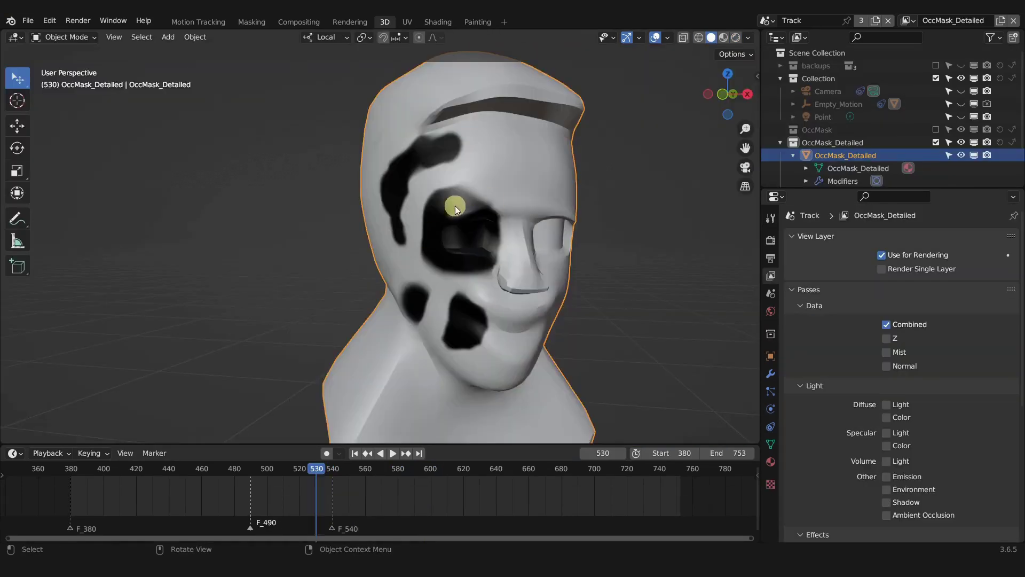
# Apply the scale of the OccMask_Detailed head mesh and open its modifier settings.
pyautogui.moveTo(455, 207)
pyautogui.mouseDown(button='middle')
pyautogui.moveTo(479, 324)
pyautogui.moveTo(450, 264)
pyautogui.mouseUp(button='middle')
pyautogui.hotkey('ctrl', 'a')
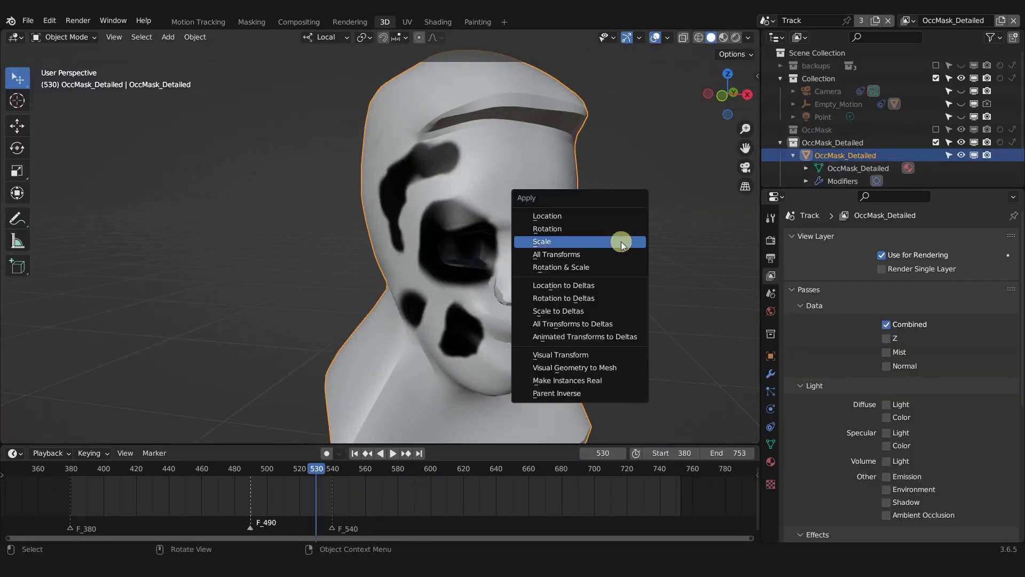
pyautogui.click(620, 241)
pyautogui.click(770, 373)
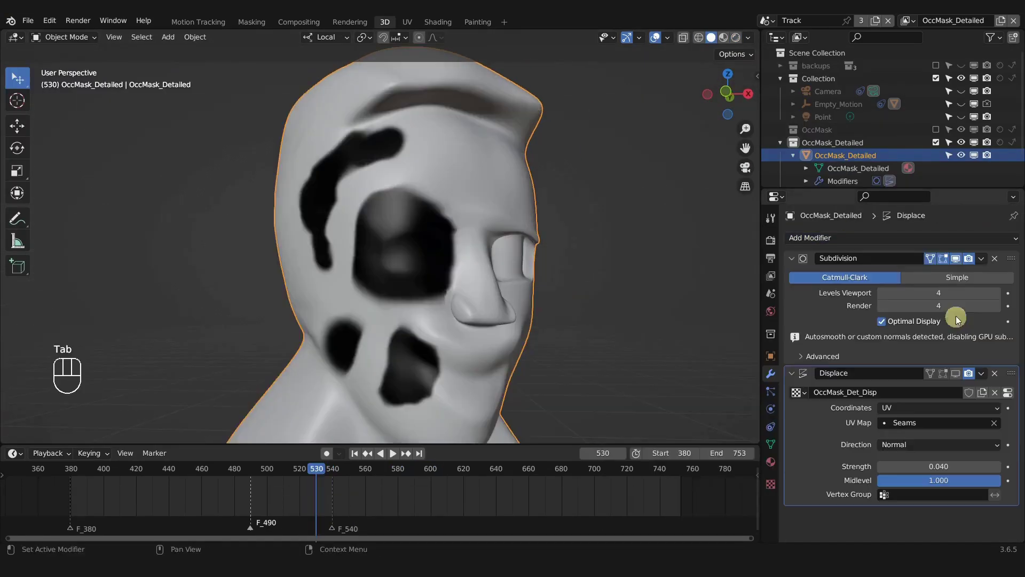
# Shift the white stop of the upper Color Ramp in OccMask_Detailed's Mat_OccMaskDet_Holdout material.
pyautogui.moveTo(529, 278); pyautogui.dragTo(531, 337, button='middle')
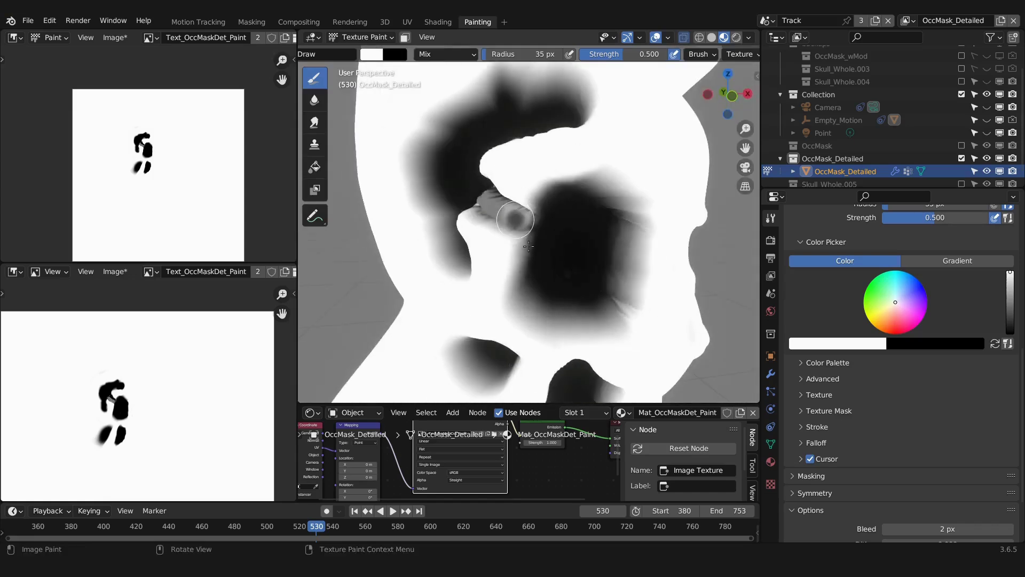
pyautogui.moveTo(529, 246); pyautogui.dragTo(510, 257, button='middle')
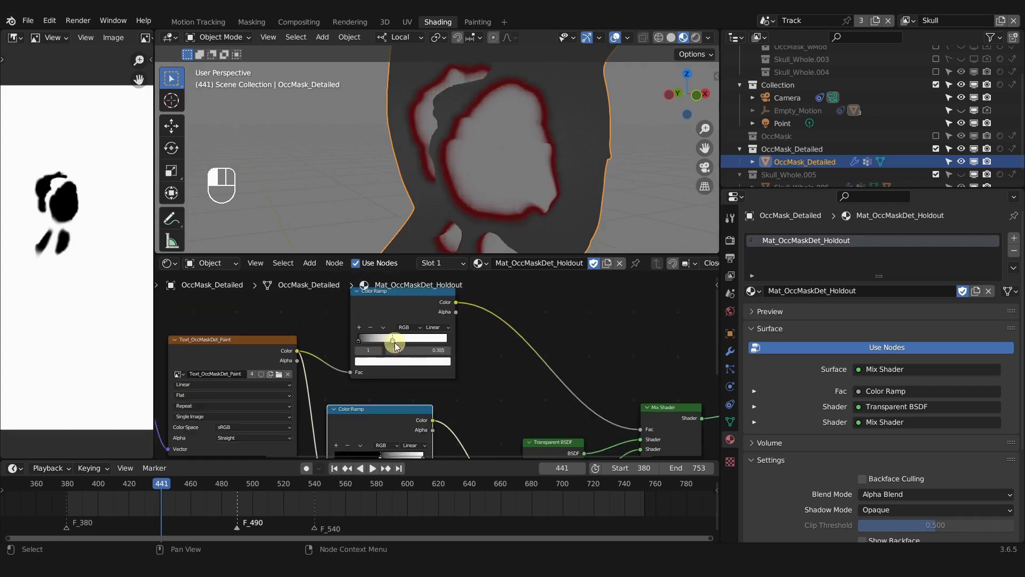
pyautogui.moveTo(395, 342)
pyautogui.mouseDown()
pyautogui.moveTo(364, 343)
pyautogui.moveTo(401, 342)
pyautogui.mouseUp()
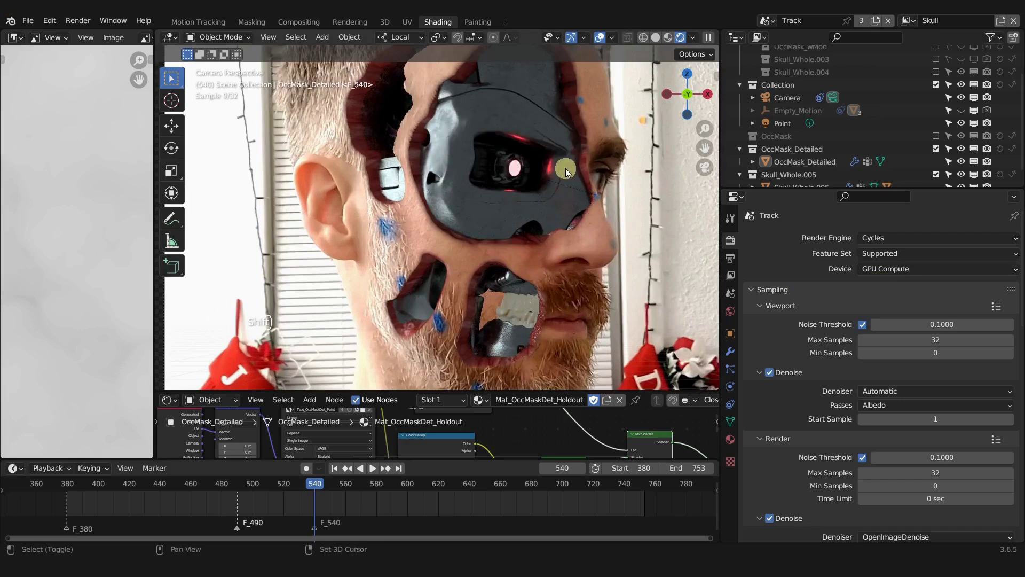
# Examine OccMask_Detailed's flesh texture, displaced wounds, painted mask and Image Texture nodes, and its rendered edges around the skull.
pyautogui.scroll(5, 487, 268)
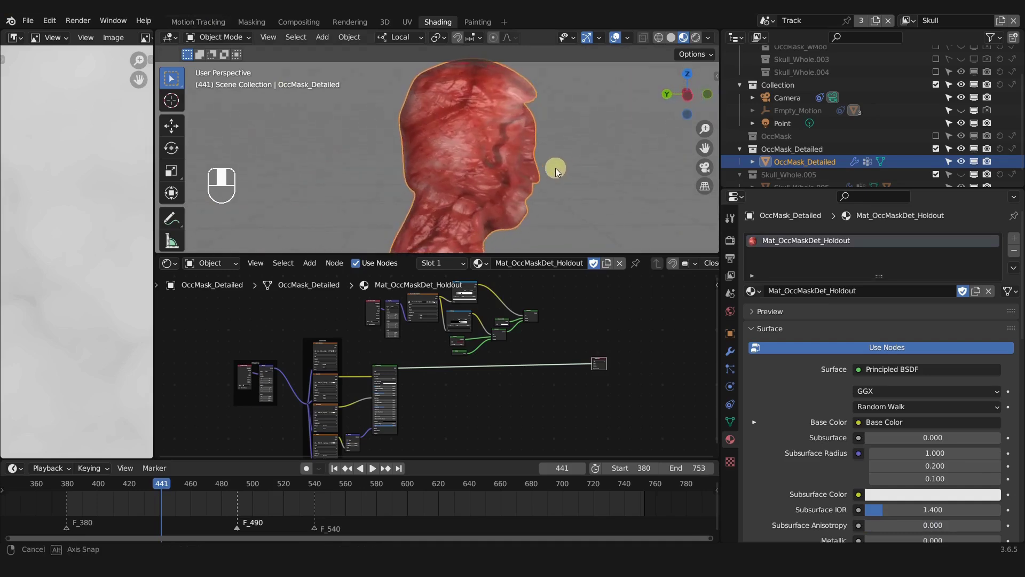
pyautogui.moveTo(429, 171); pyautogui.dragTo(549, 175, button='middle')
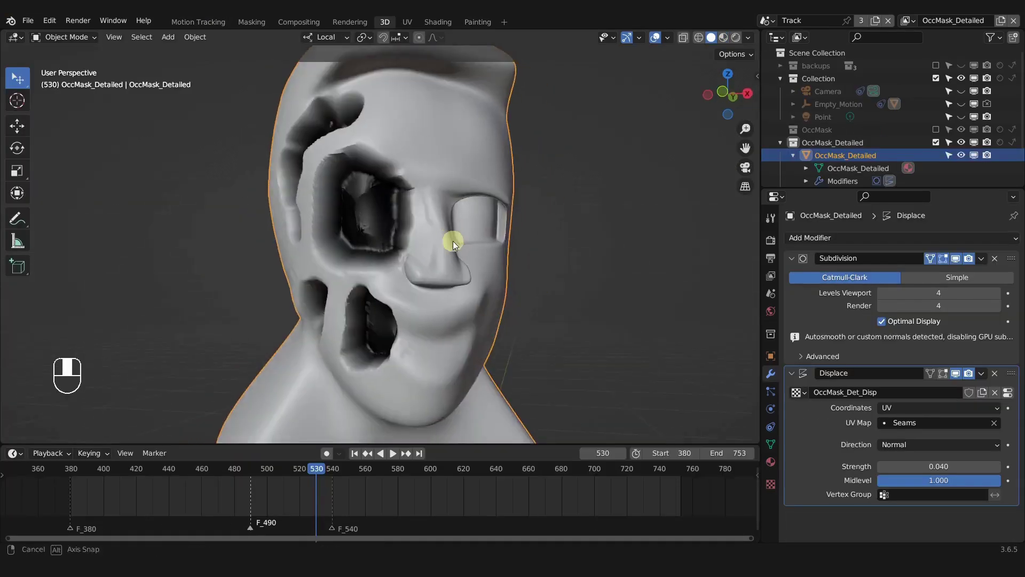
pyautogui.moveTo(452, 241); pyautogui.dragTo(386, 277, button='middle')
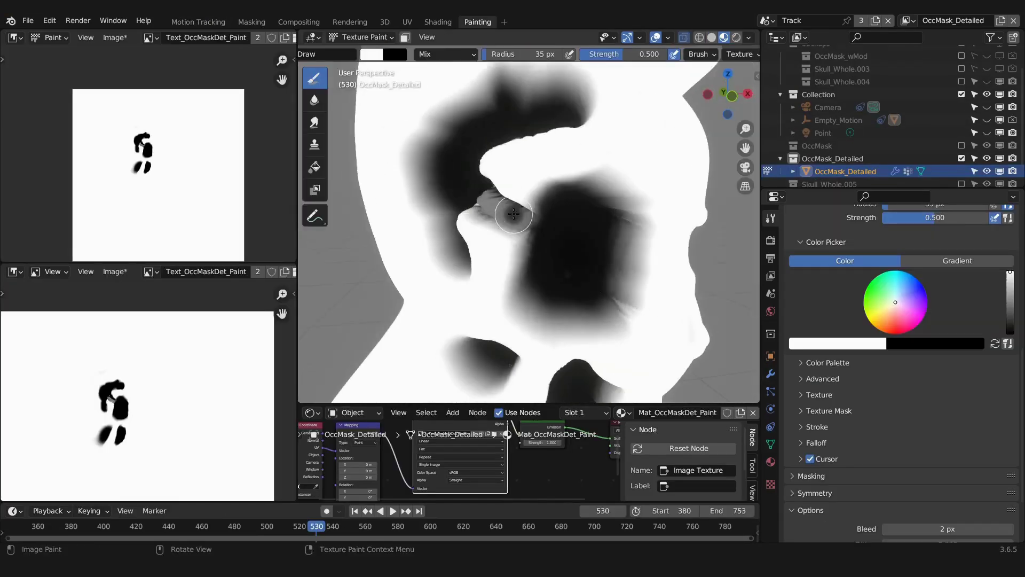
pyautogui.moveTo(515, 217); pyautogui.dragTo(517, 210, button='middle')
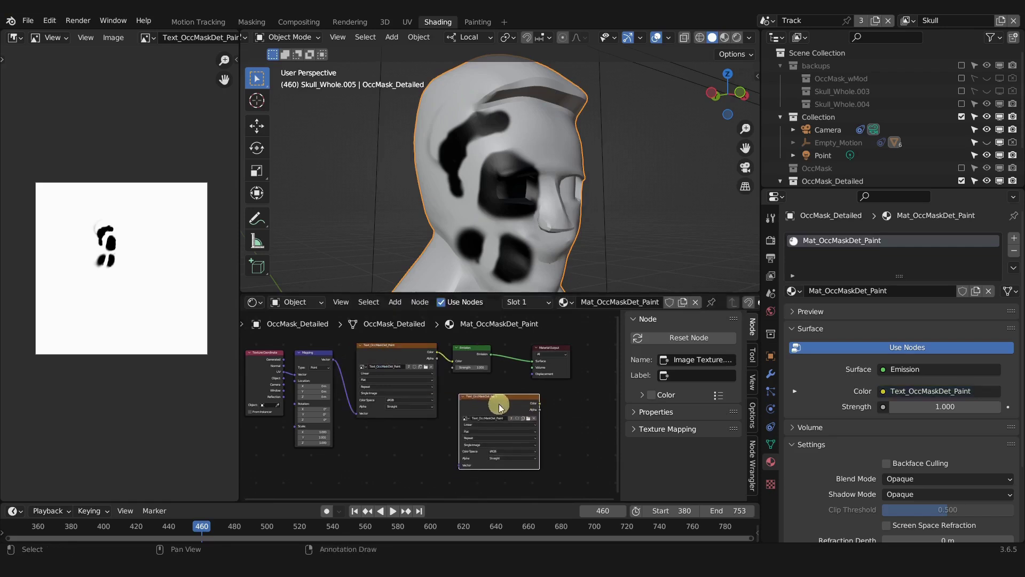
pyautogui.scroll(3, 499, 406)
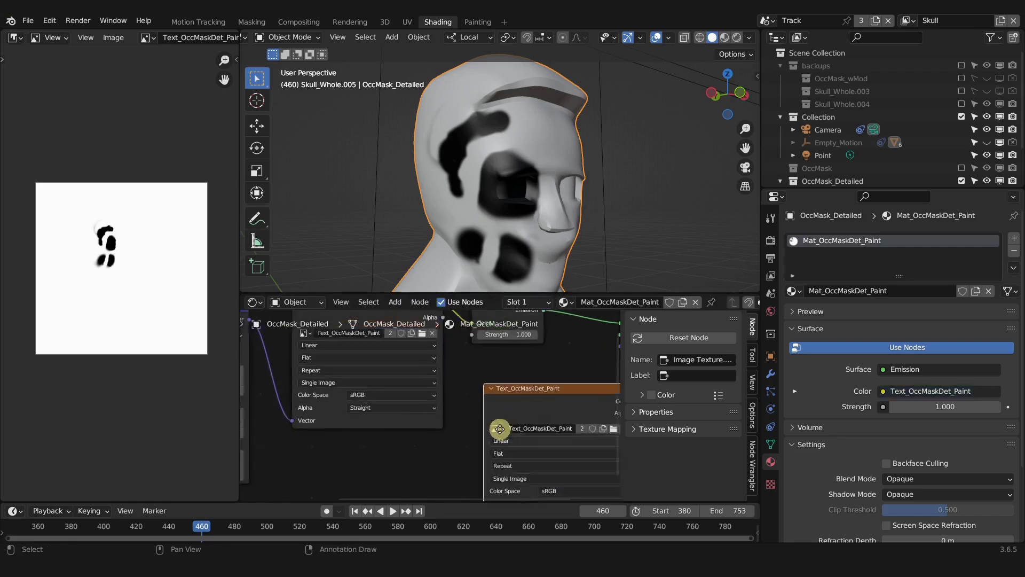
pyautogui.scroll(-2, 498, 428)
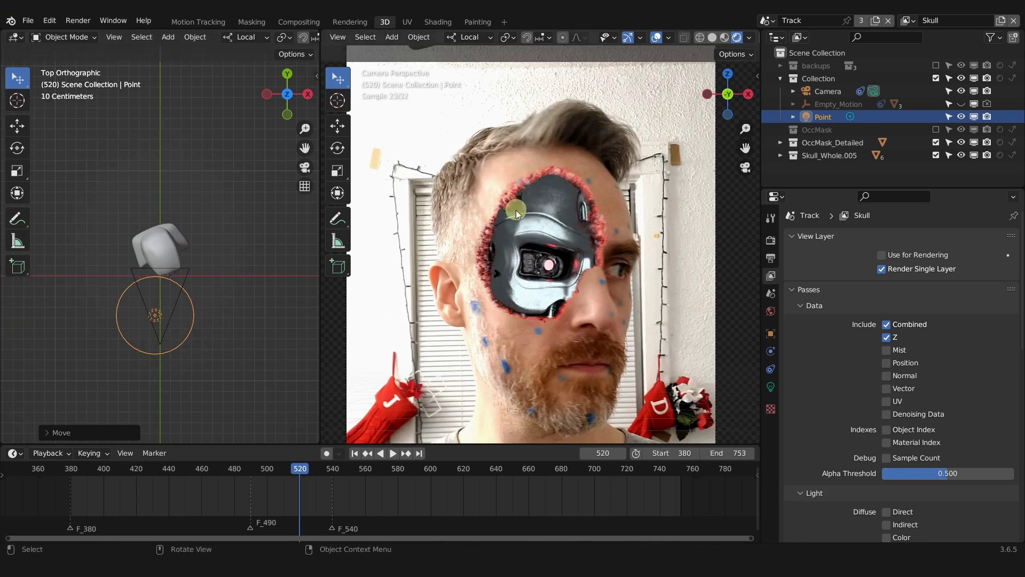
pyautogui.scroll(2, 605, 203)
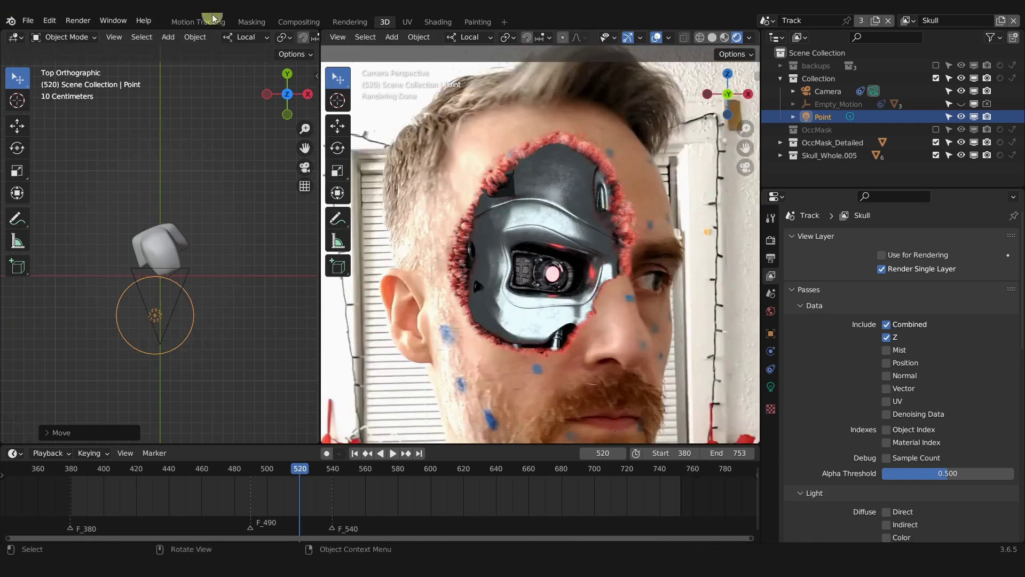
# Open the compositing setup and examine the Fog Glow glare on the skull's red eye in the viewer.
pyautogui.click(316, 22)
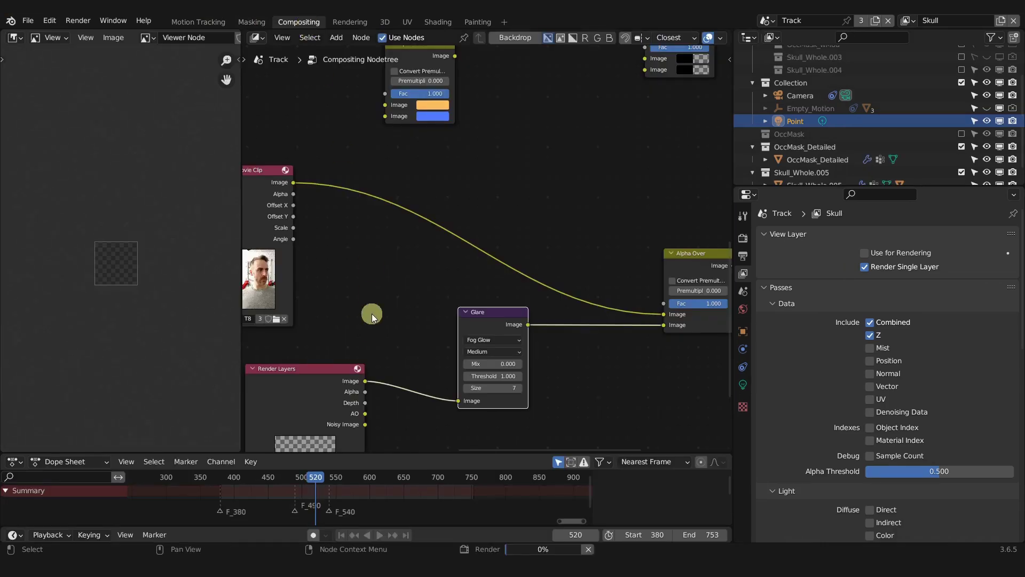
pyautogui.scroll(5, 163, 176)
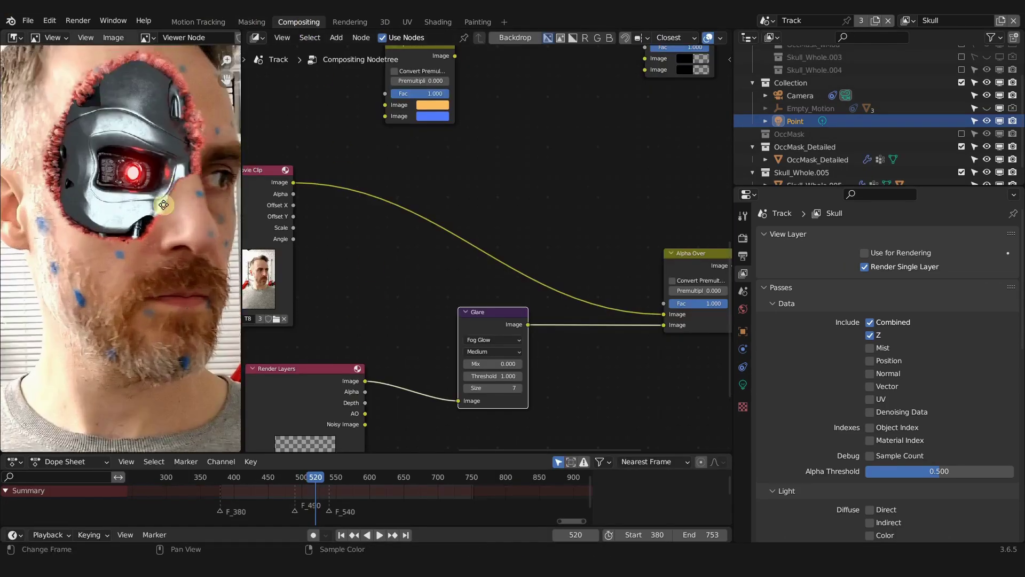
pyautogui.scroll(-3, 140, 285)
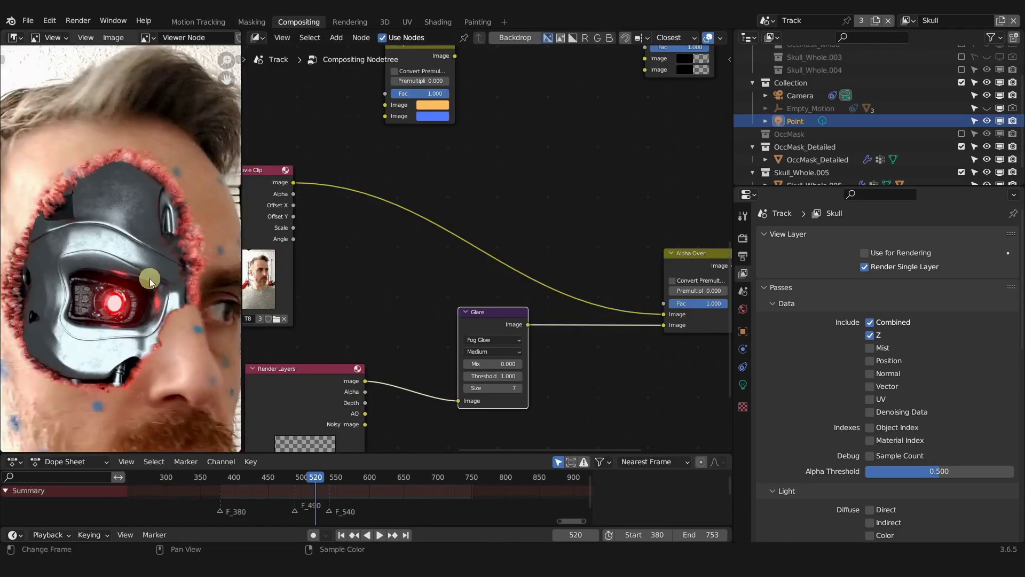
pyautogui.scroll(4, 158, 184)
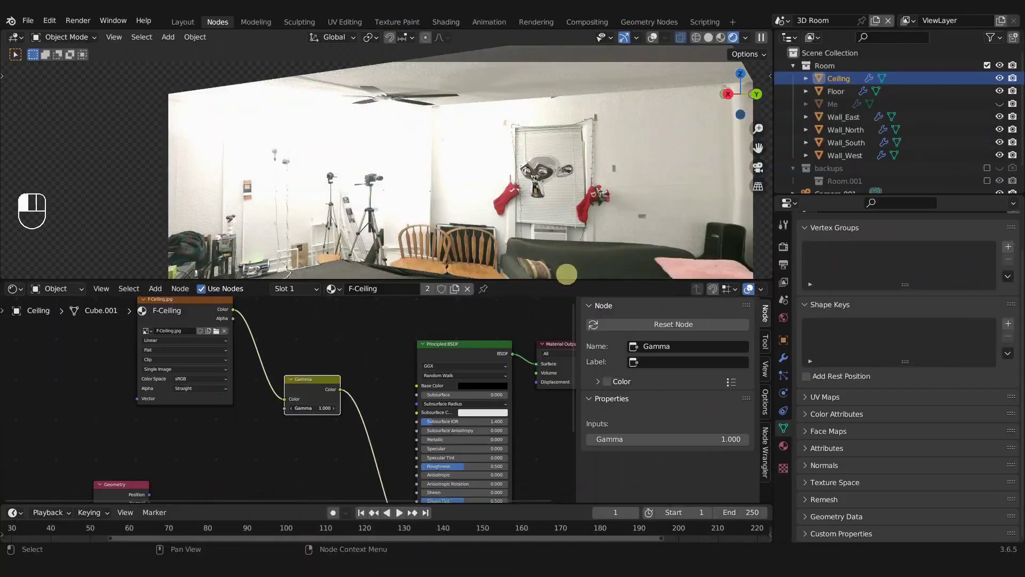
# Inspect the room reflections on the chrome monkey head and on the composited skull over the footage.
pyautogui.scroll(3, 396, 465)
pyautogui.moveTo(481, 160)
pyautogui.mouseDown(button='middle')
pyautogui.moveTo(506, 138)
pyautogui.moveTo(469, 172)
pyautogui.mouseUp(button='middle')
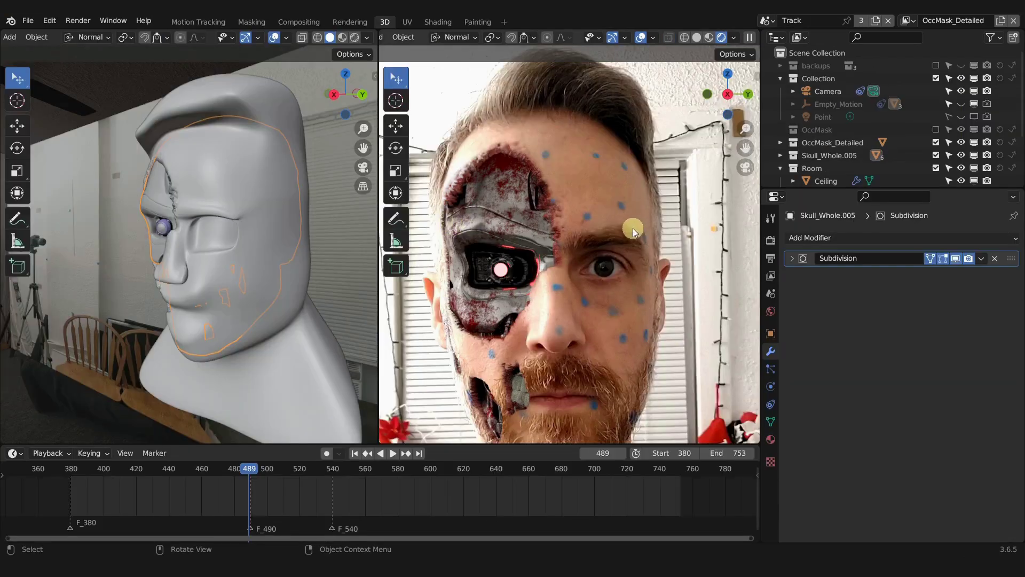
pyautogui.scroll(-1, 524, 360)
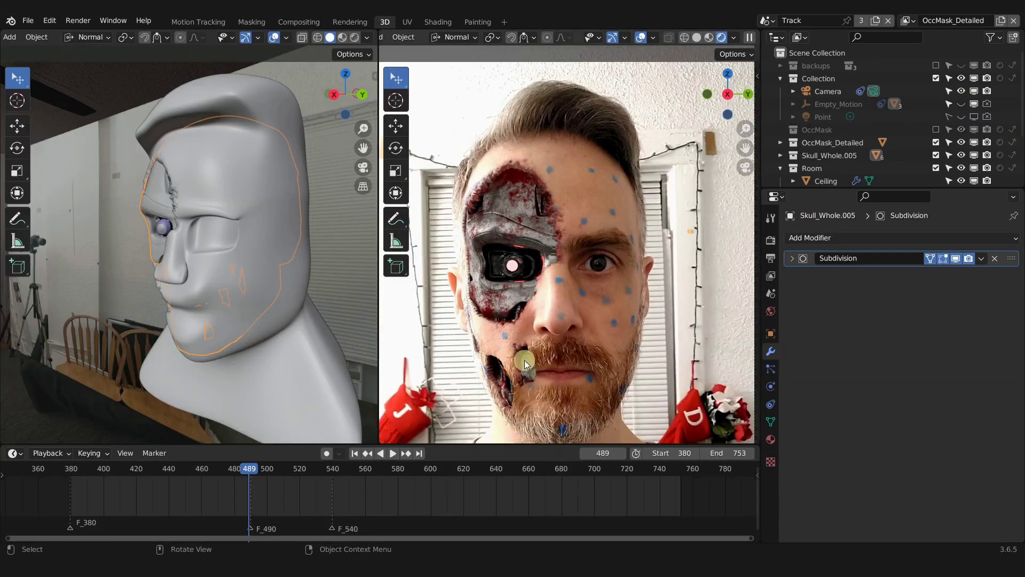
pyautogui.moveTo(315, 476); pyautogui.dragTo(332, 475)
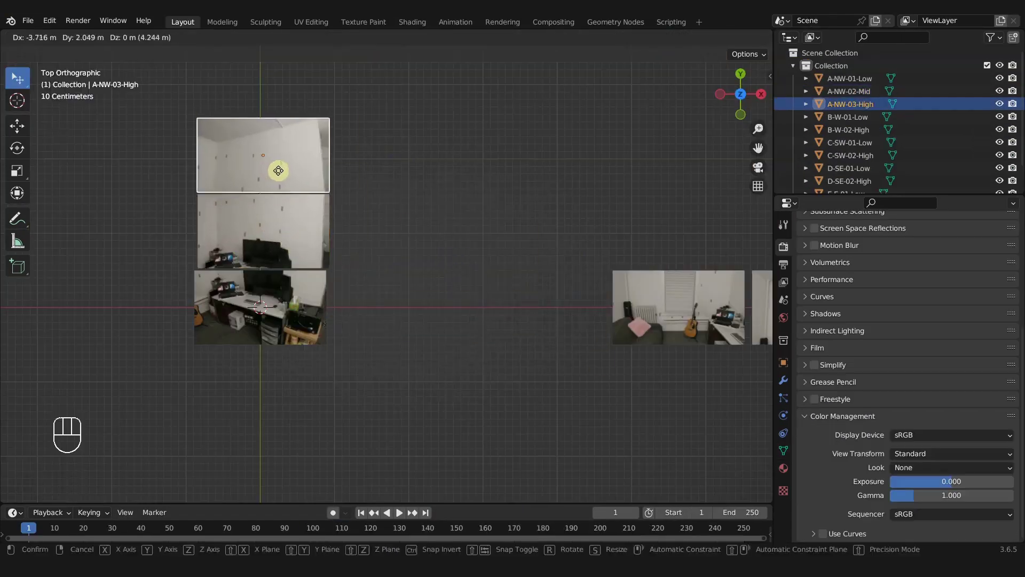
# Arrange the room photo planes in the top view by box-selecting groups and moving them together.
pyautogui.press('b')
pyautogui.moveTo(451, 192); pyautogui.dragTo(616, 369)
pyautogui.press('g')
pyautogui.click(478, 369)
pyautogui.press('b')
pyautogui.moveTo(121, 153); pyautogui.dragTo(235, 352)
pyautogui.press('g')
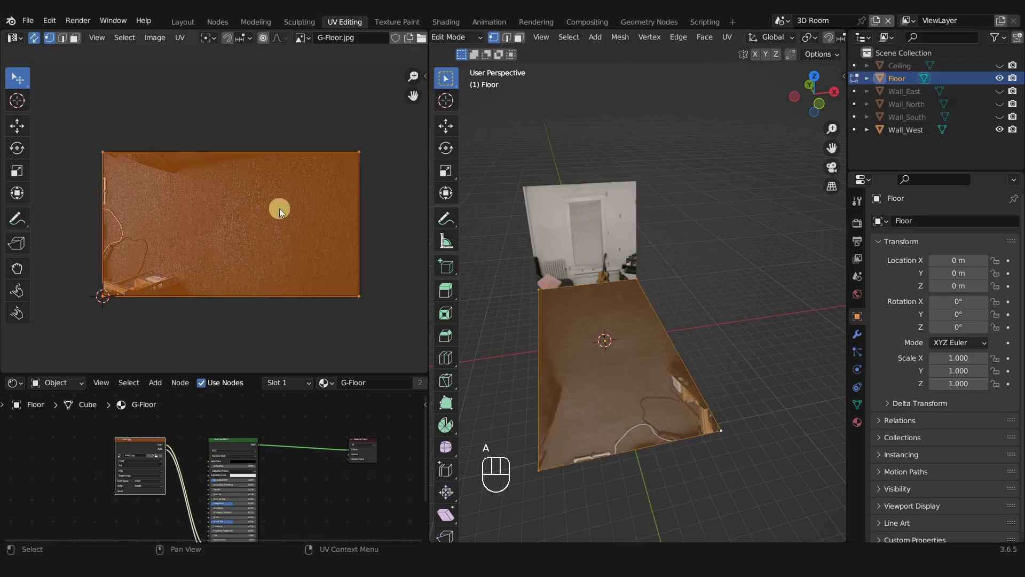
# Undo the last edit on the Floor and select all of Wall_East's geometry for fitting its photo texture.
pyautogui.hotkey('ctrl', 'z')
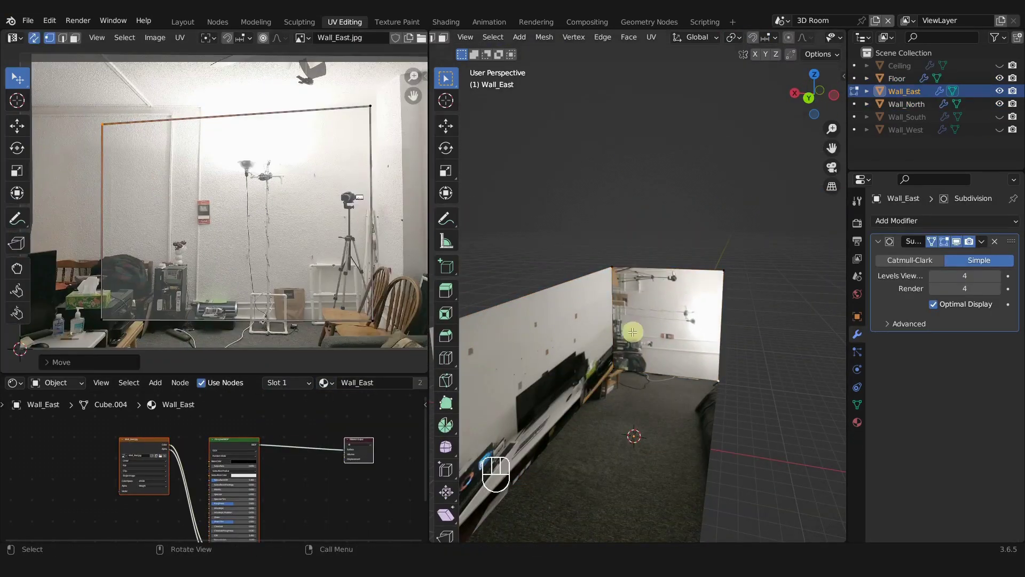
pyautogui.press('a')
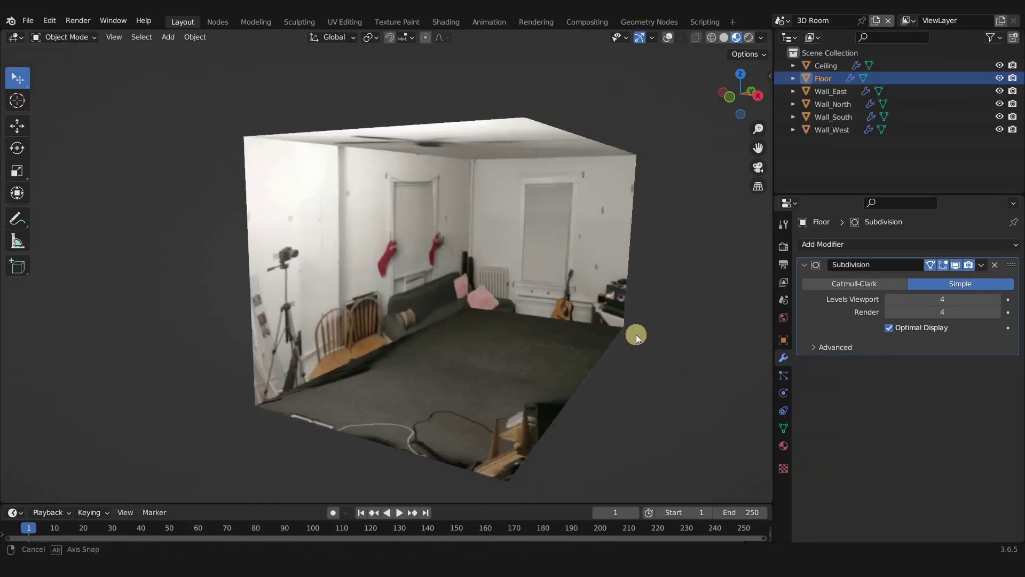
pyautogui.moveTo(636, 334); pyautogui.dragTo(331, 336, button='middle')
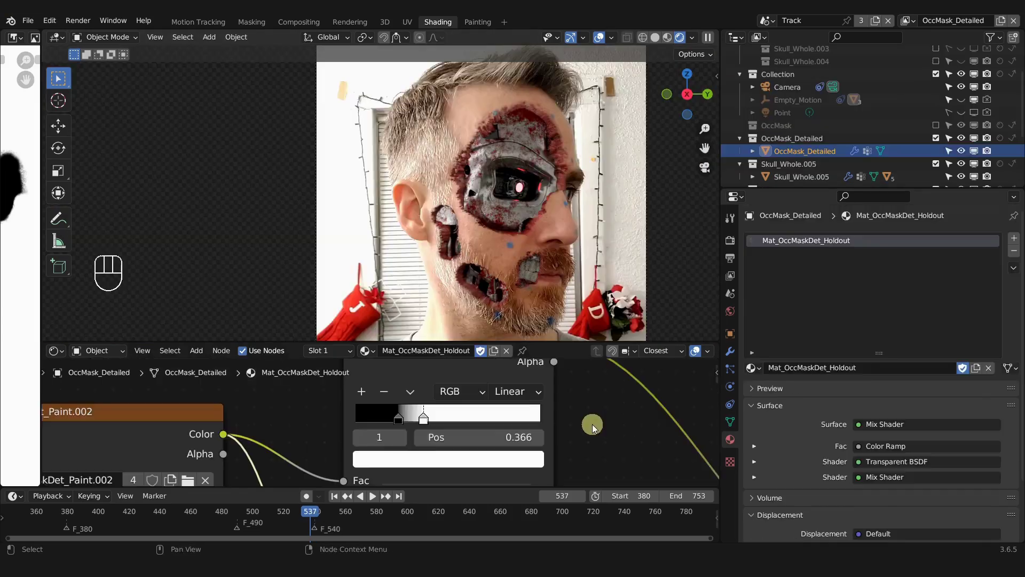
# Undo the last three changes made to the OccMask_Detailed setup.
pyautogui.hotkey('ctrl', 'z')
pyautogui.hotkey('ctrl', 'z')
pyautogui.hotkey('ctrl', 'z')
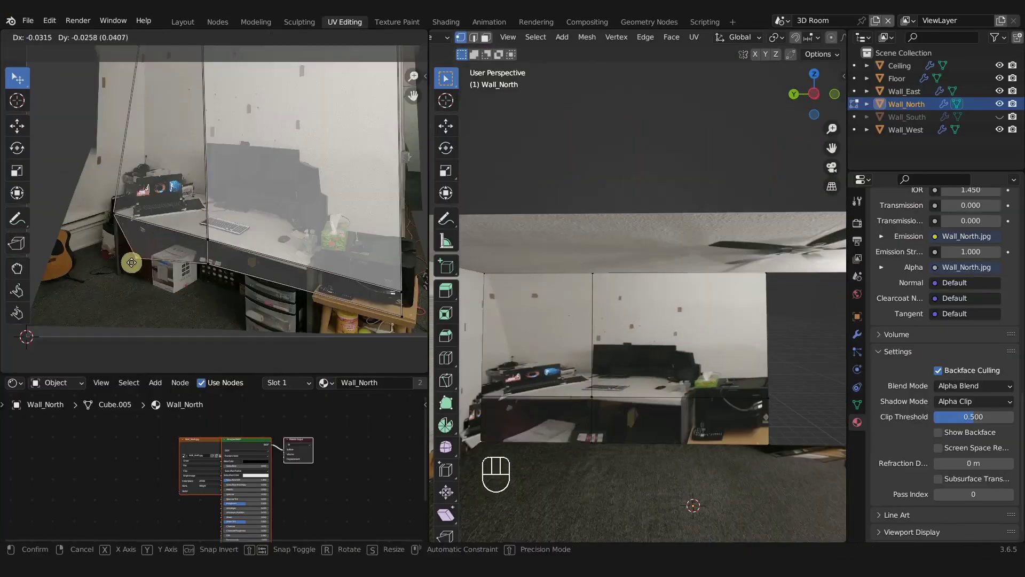
# Cut an extra edge loop into the Wall_North mesh for fitting its photo texture.
pyautogui.hotkey('ctrl', 'r')
pyautogui.click(755, 381)
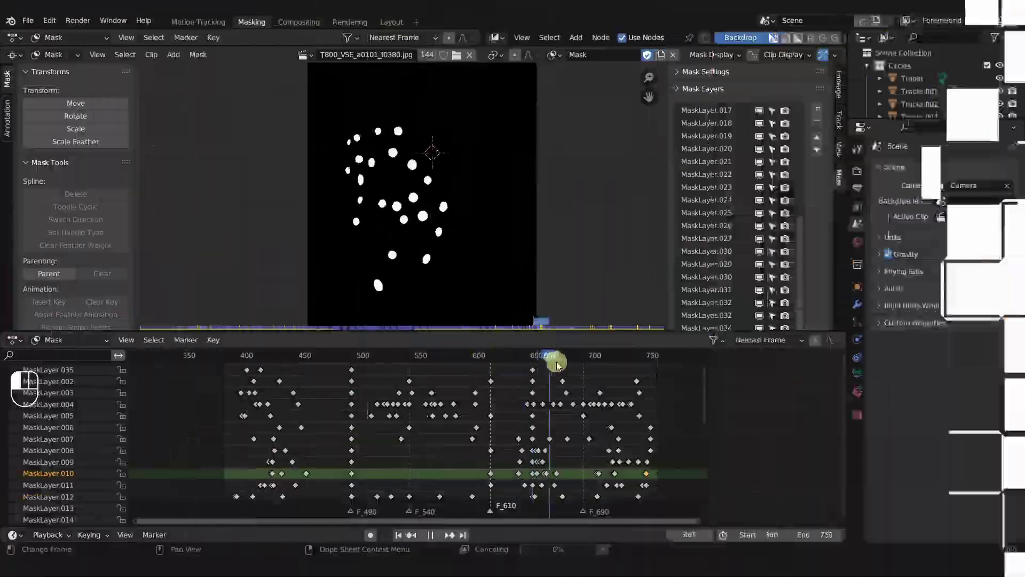
# Scrub the animated dot masks to check their motion, and toggle the viewport overlays in the layout.
pyautogui.moveTo(549, 360); pyautogui.dragTo(628, 363)
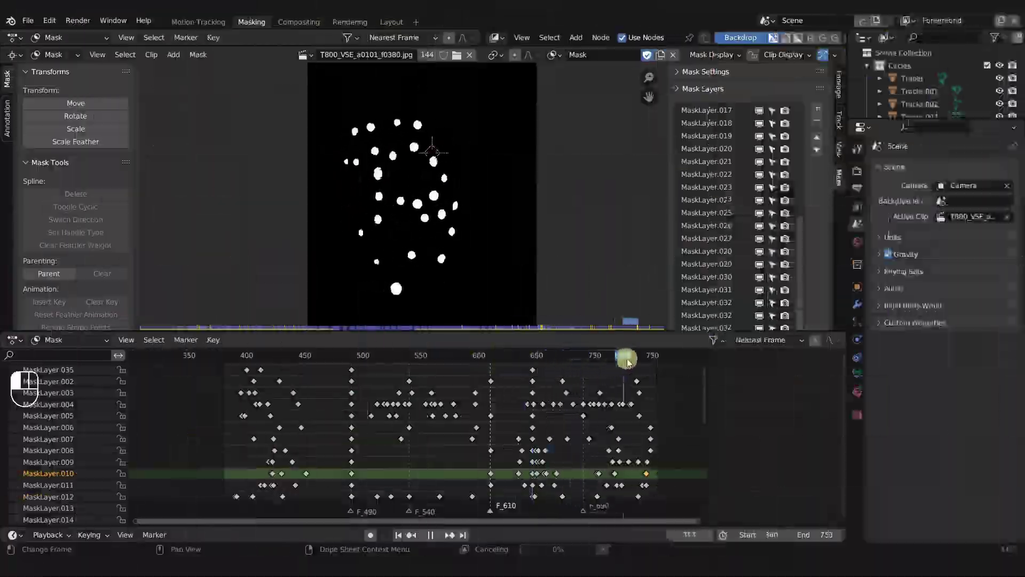
pyautogui.moveTo(348, 357)
pyautogui.mouseDown()
pyautogui.moveTo(426, 352)
pyautogui.moveTo(357, 355)
pyautogui.mouseUp()
pyautogui.click(391, 22)
pyautogui.click(678, 38)
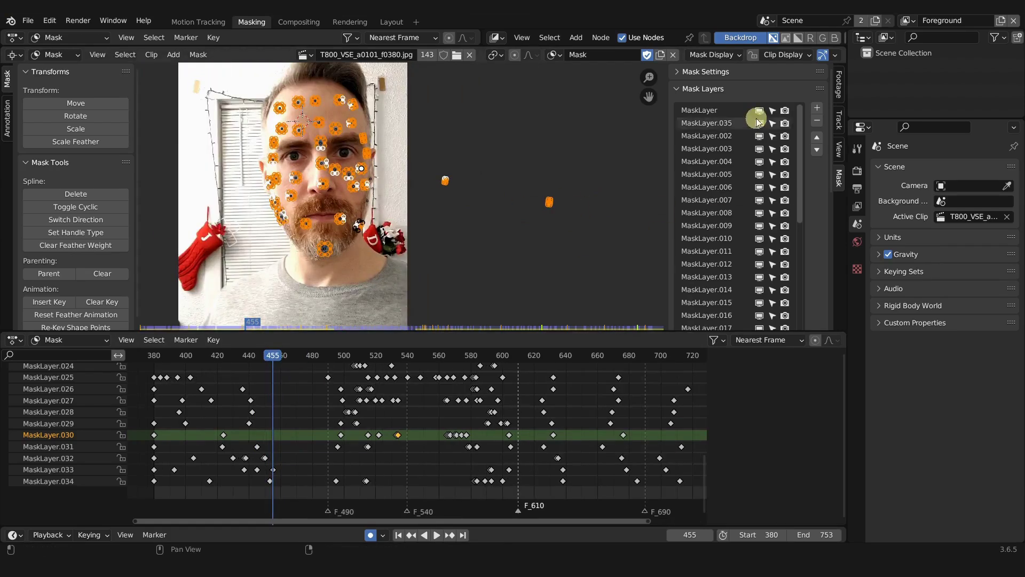
# Toggle the viewport display of one of the tracking-dot mask layers.
pyautogui.scroll(-1, 761, 288)
pyautogui.click(761, 316)
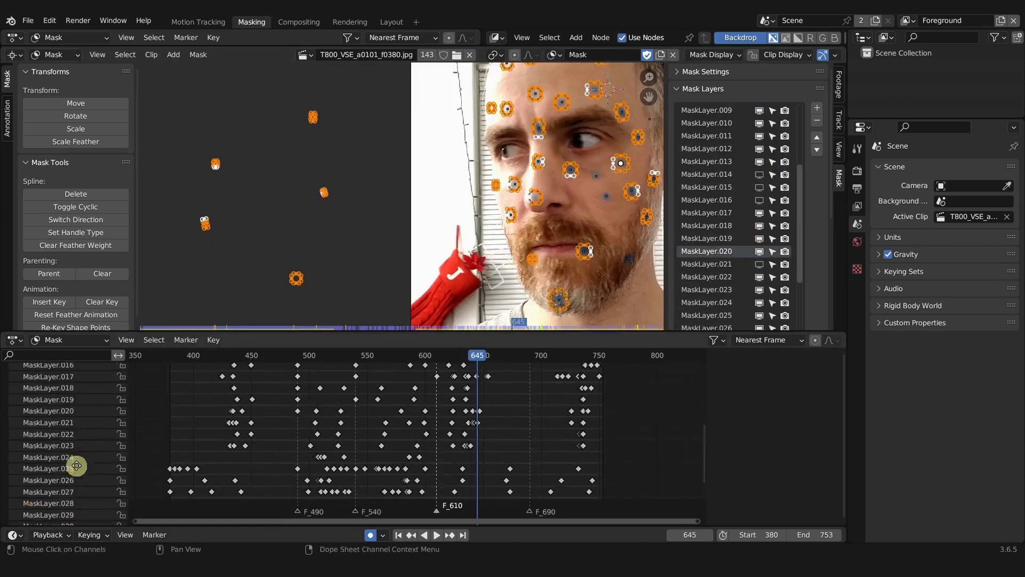
# Play and scrub the mask animation around frame 645 to check the dot masks' motion.
pyautogui.scroll(-2, 382, 421)
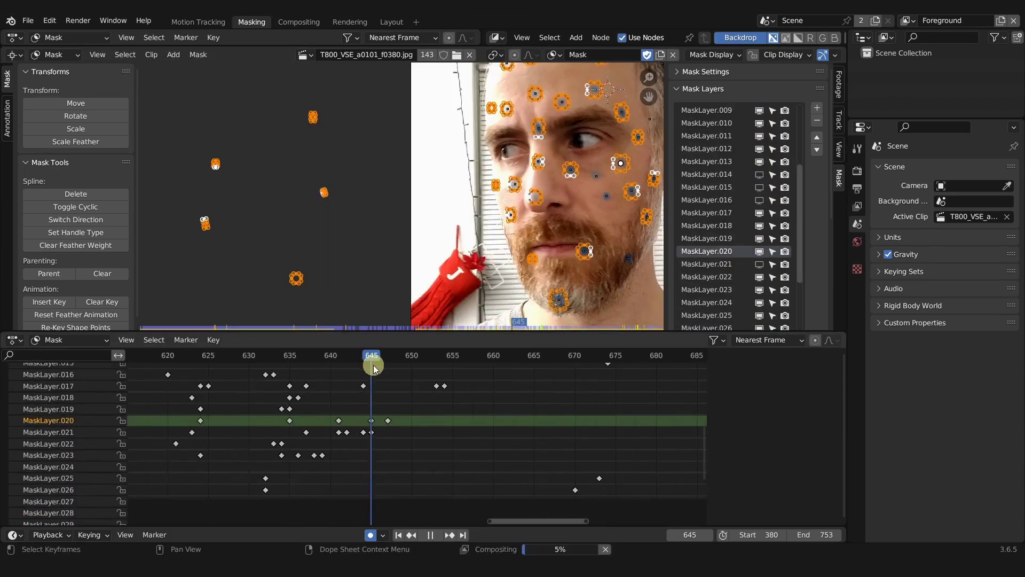
pyautogui.keyDown('ctrl'); pyautogui.moveTo(374, 367); pyautogui.dragTo(482, 439, button='middle'); pyautogui.keyUp('ctrl')
pyautogui.press('space')
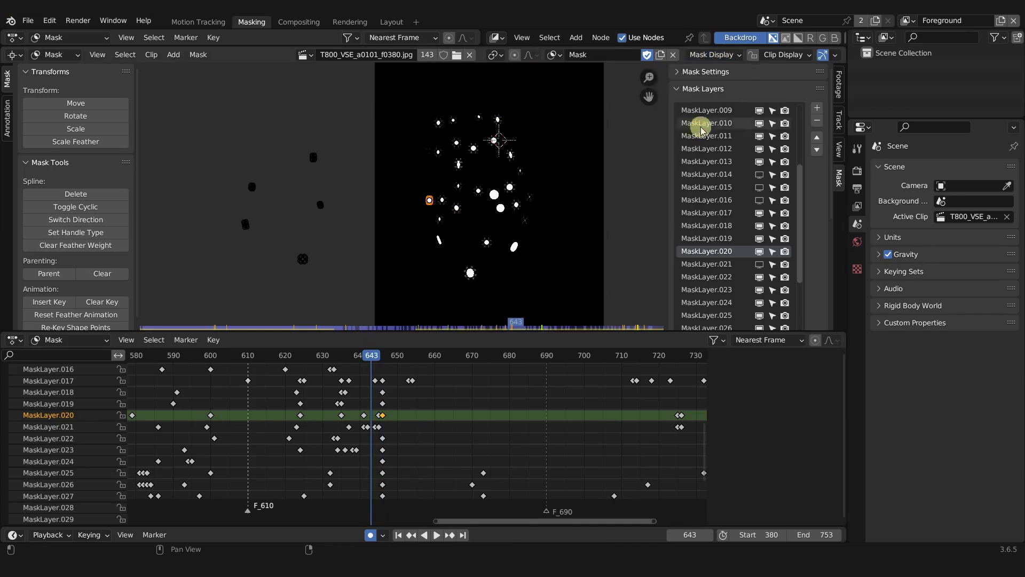
pyautogui.moveTo(373, 355); pyautogui.dragTo(435, 355)
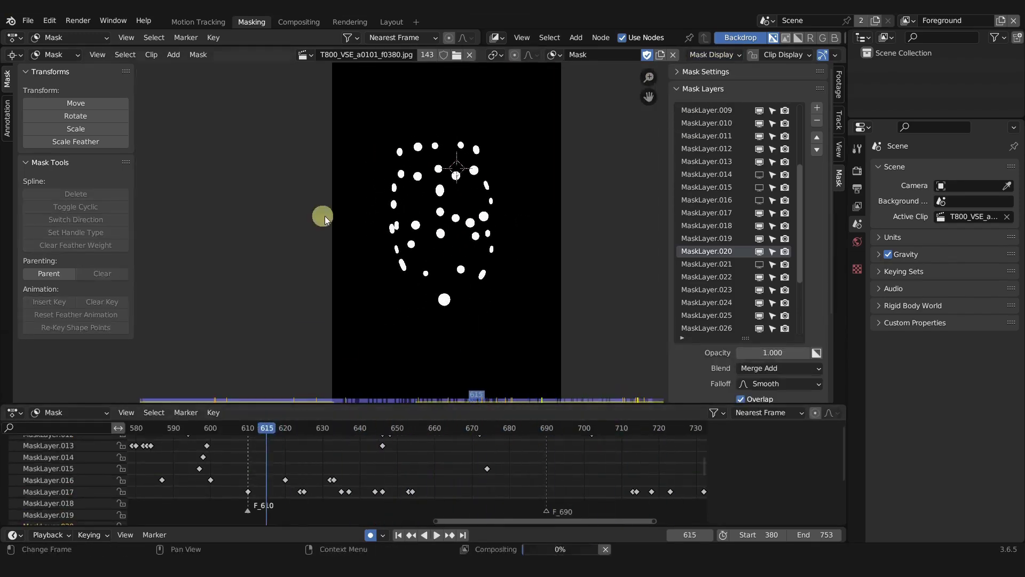
pyautogui.moveTo(324, 216); pyautogui.dragTo(306, 204, button='middle')
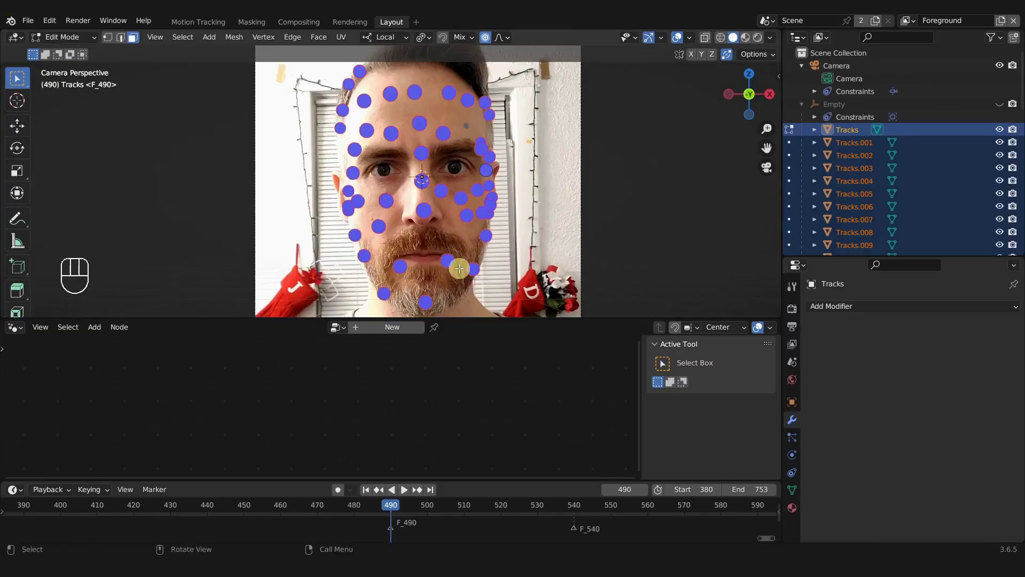
# Select all faces of the Tracks circle meshes, and pick the narrow circle at the forehead's outer edge.
pyautogui.press('a')
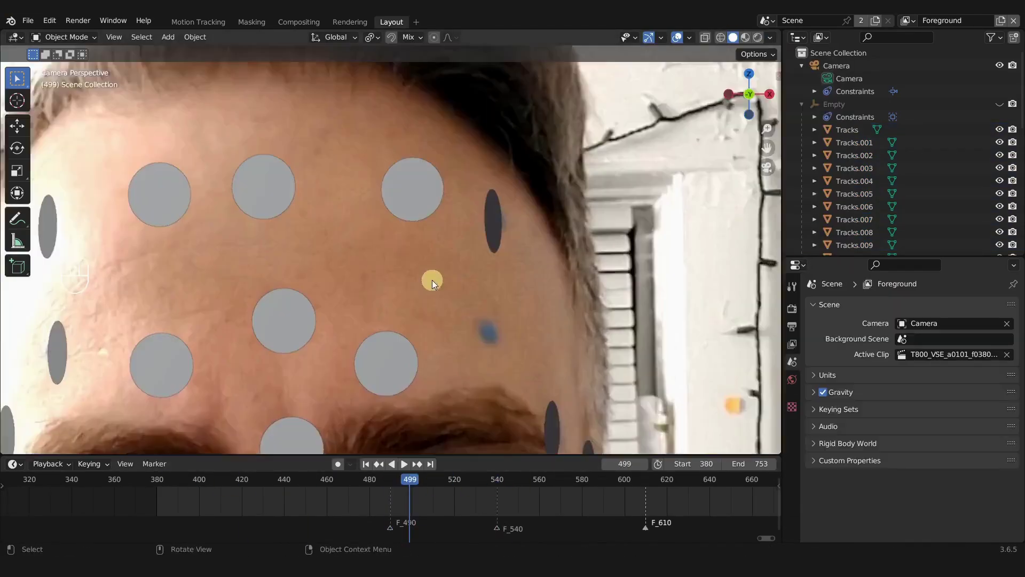
pyautogui.click(497, 213)
pyautogui.moveTo(498, 213); pyautogui.dragTo(512, 217, button='middle')
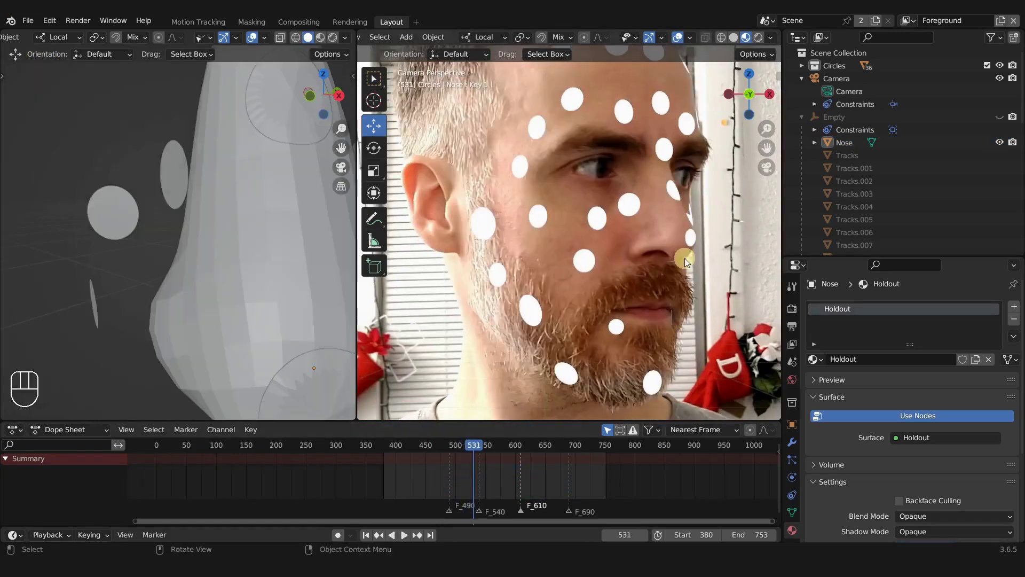
# Show the camera view in rendered shading to check the Nose holdout against the white circles.
pyautogui.click(759, 38)
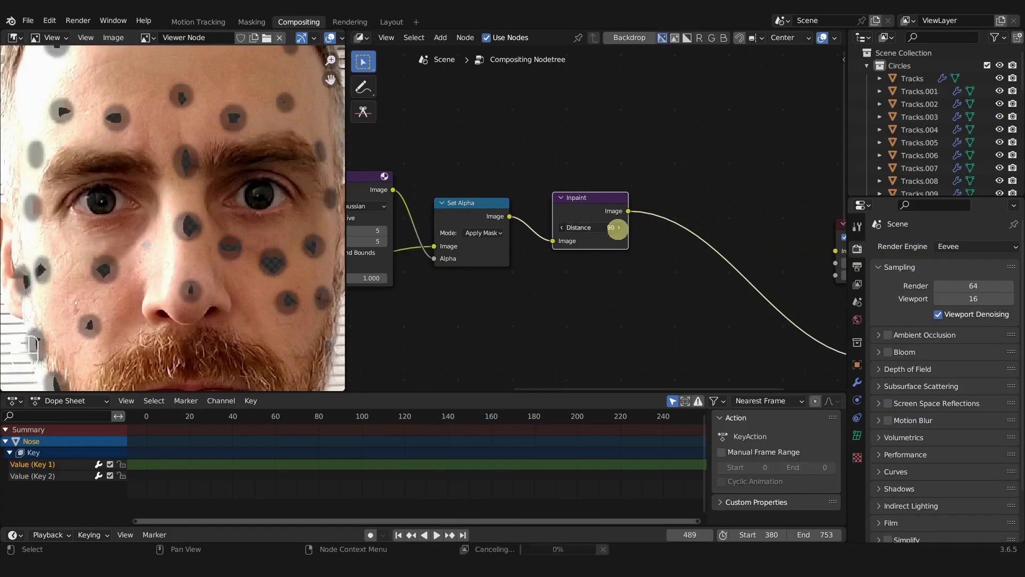
# Set the Inpaint node's distance to 80 and the Set Alpha node's mode to Apply Mask.
pyautogui.moveTo(617, 228); pyautogui.dragTo(274, 171)
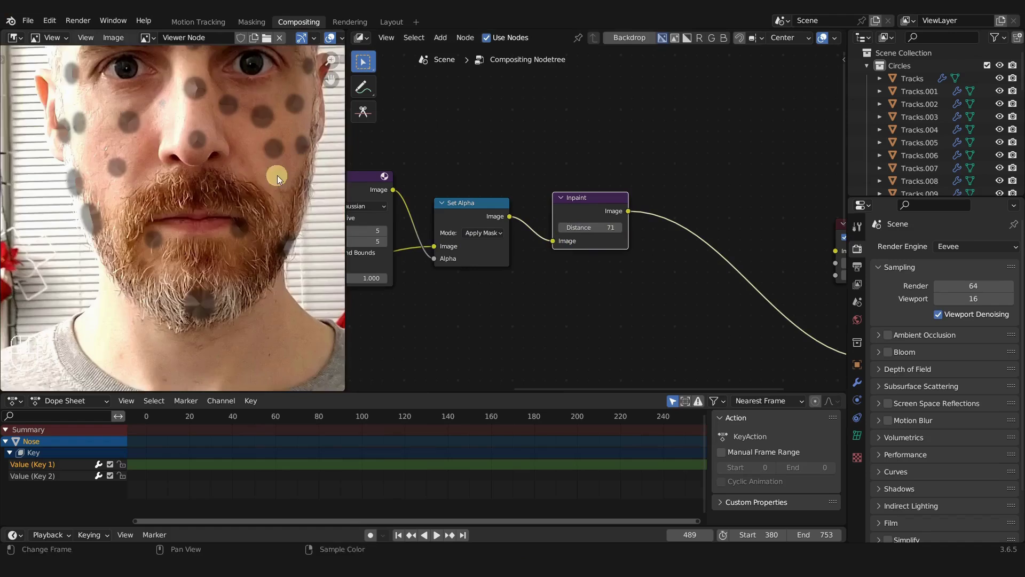
pyautogui.click(484, 233)
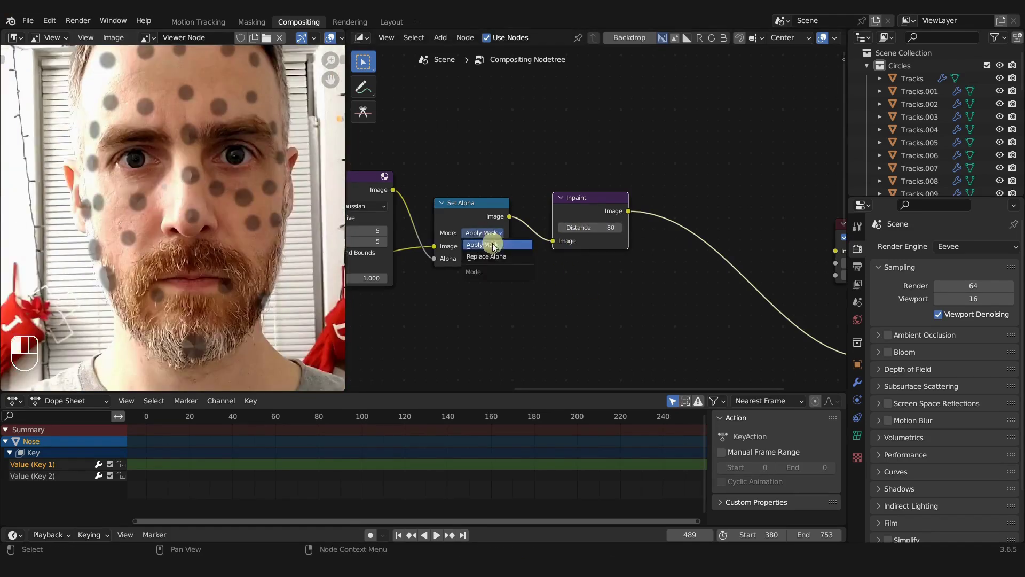
pyautogui.click(485, 247)
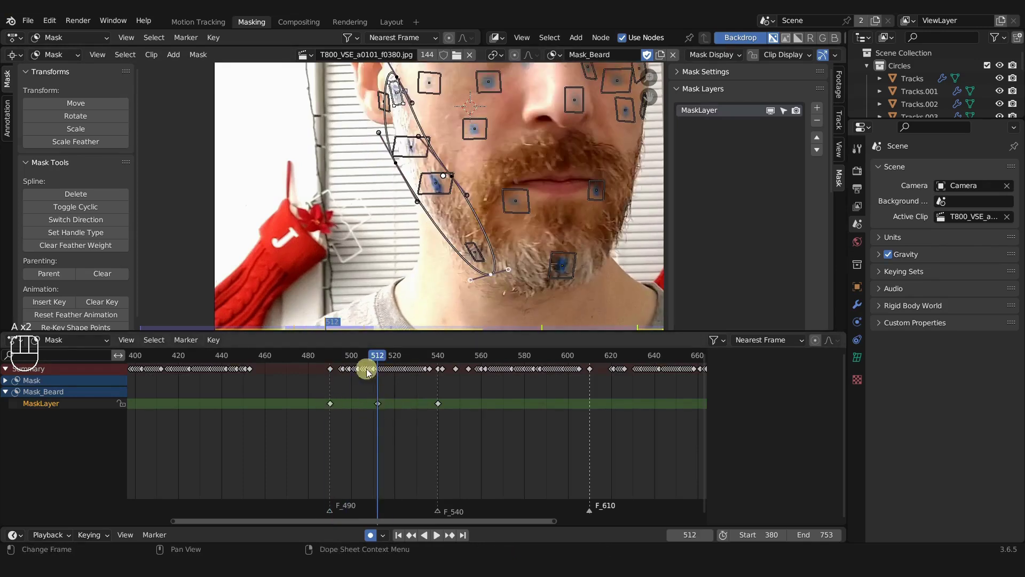
# Scrub the Mask_Beard animation to frame 540 and the coloured tracking circles to about frame 692 to check their fit on the face.
pyautogui.moveTo(366, 370); pyautogui.dragTo(436, 366)
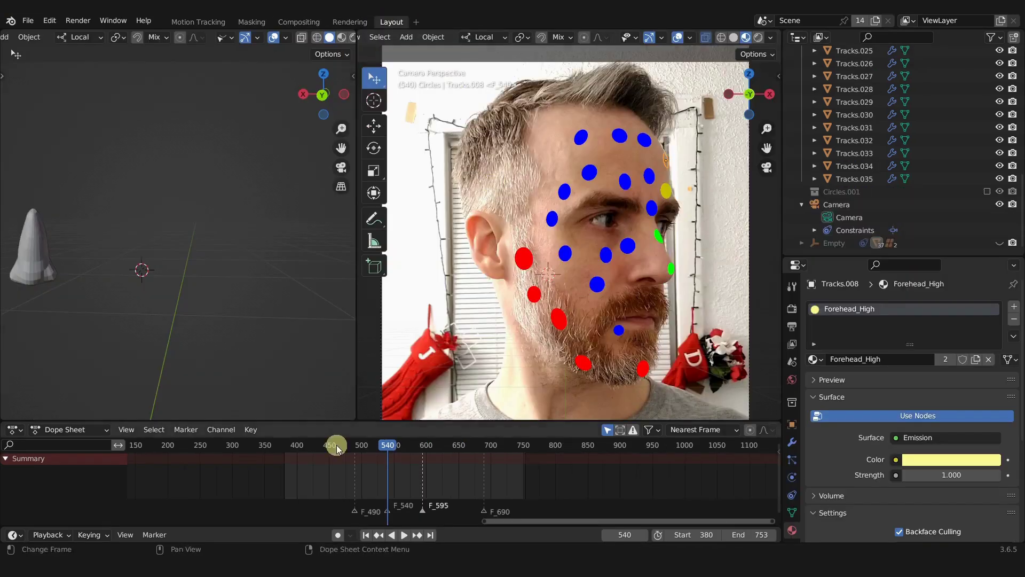
pyautogui.moveTo(336, 444); pyautogui.dragTo(483, 444)
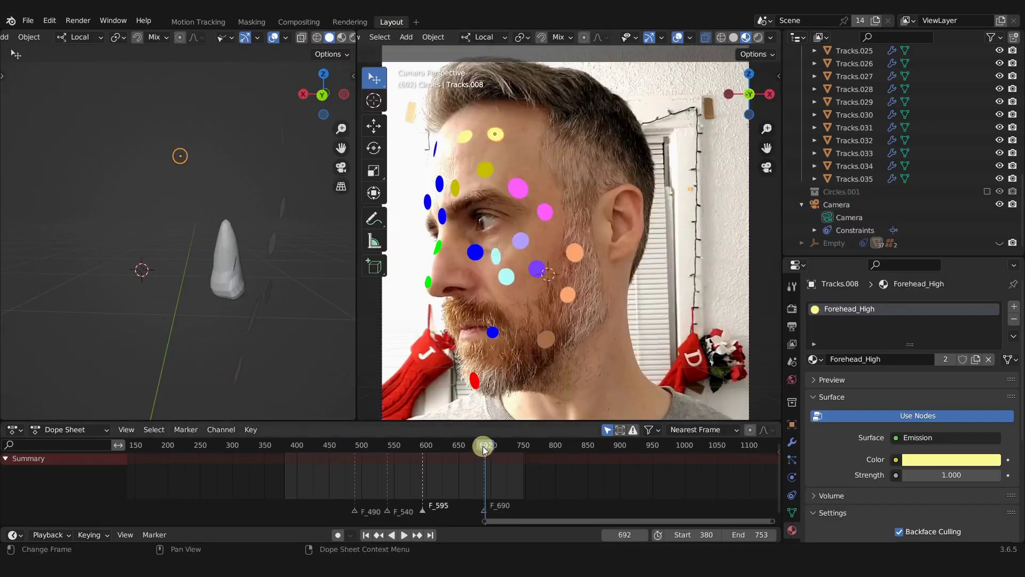
pyautogui.scroll(5, 512, 247)
pyautogui.scroll(-4, 520, 182)
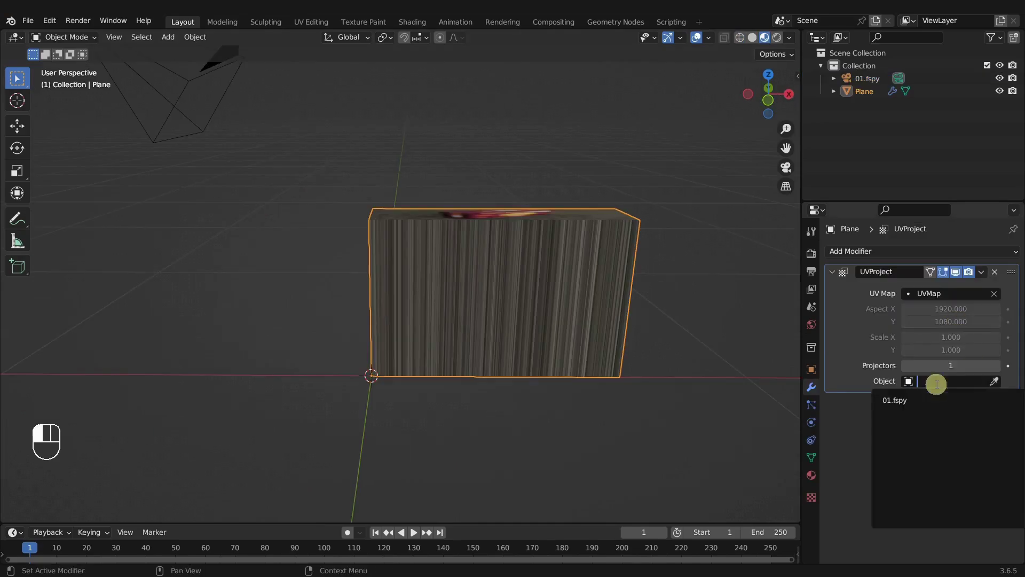
# Assign 01.fspy as the projector object of the box's UVProject modifier.
pyautogui.click(894, 400)
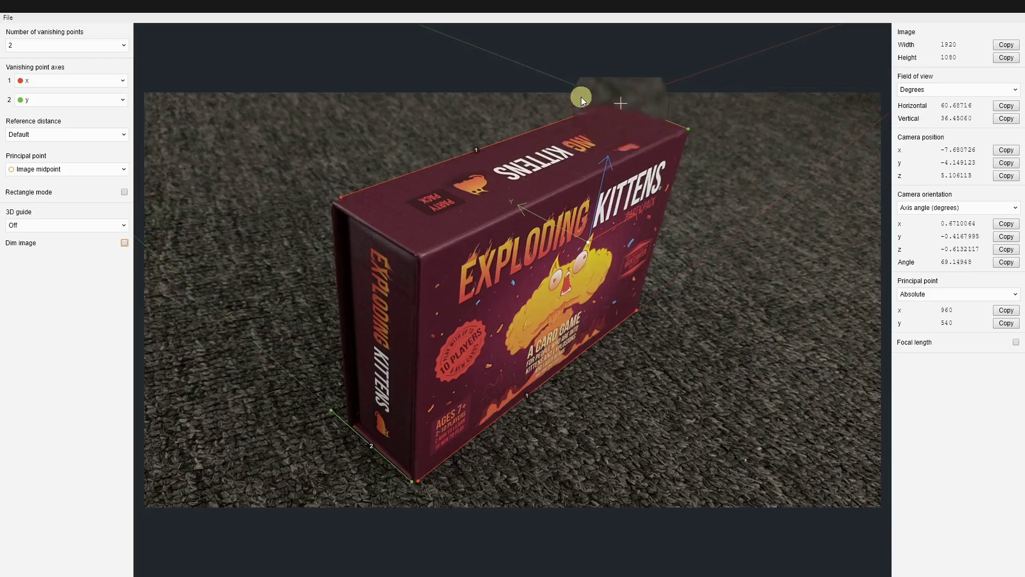
pyautogui.moveTo(613, 270); pyautogui.dragTo(396, 251)
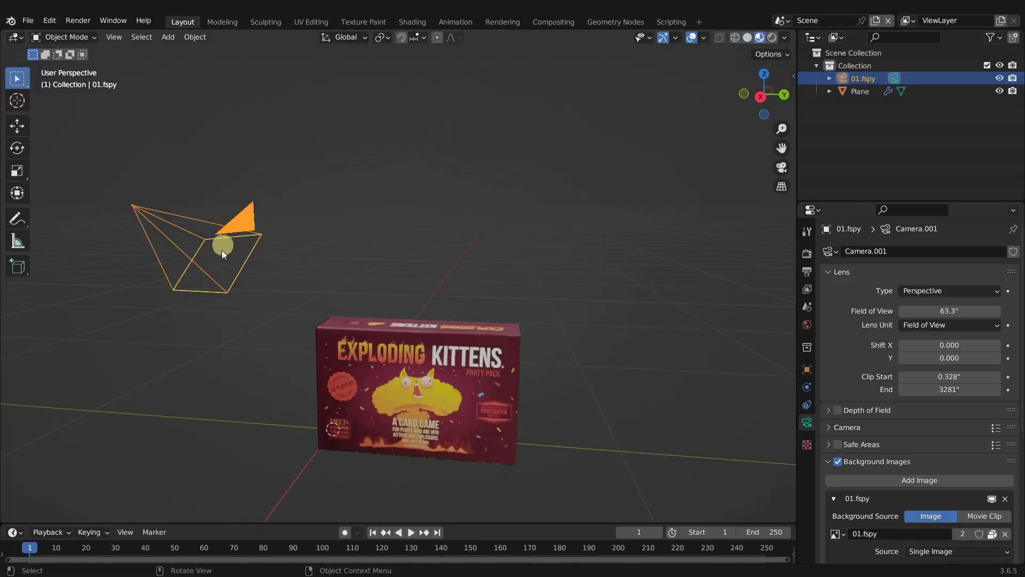
# Try moving the 01.fspy projector camera to test how the photo projects onto the box.
pyautogui.moveTo(223, 253); pyautogui.dragTo(331, 251)
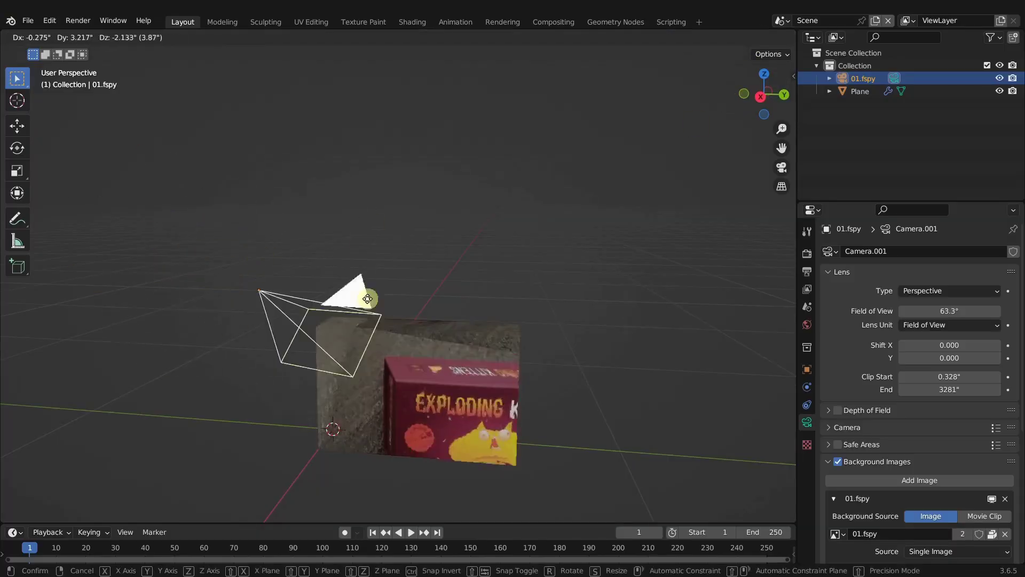
pyautogui.press('Escape')
pyautogui.click(421, 384)
pyautogui.moveTo(422, 384); pyautogui.dragTo(442, 390)
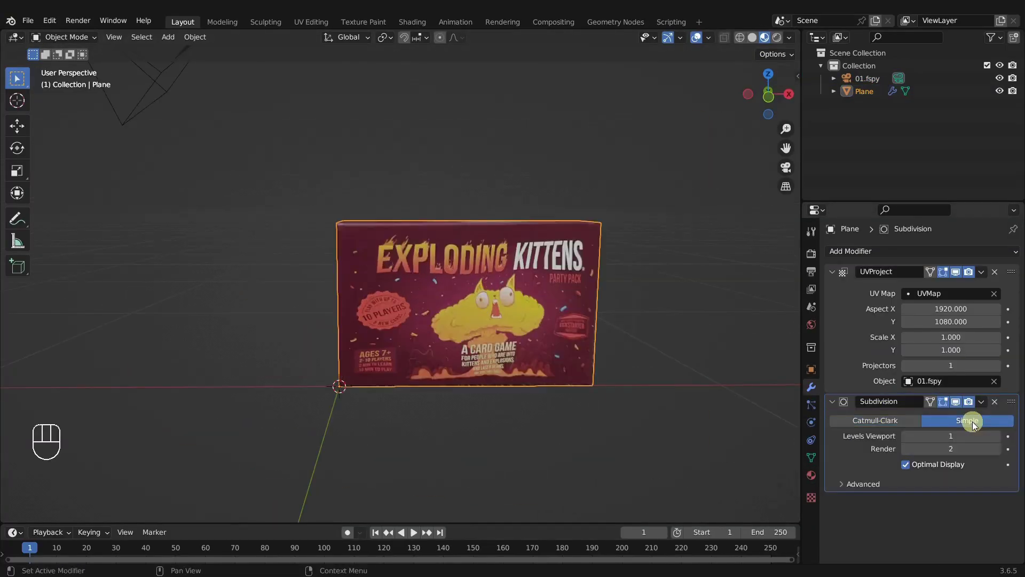
# Raise the viewport level of the box's Simple Subdivision modifier.
pyautogui.click(999, 436)
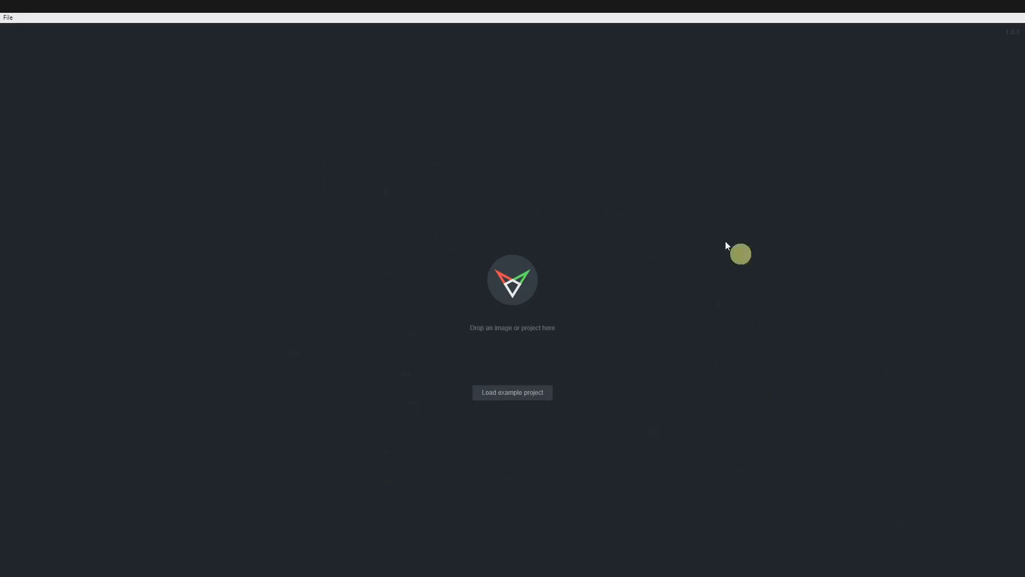
# Load 01.jpg from the ExpKittens folder into fSpy and turn off image dimming.
pyautogui.hotkey('alt', 'Tab')
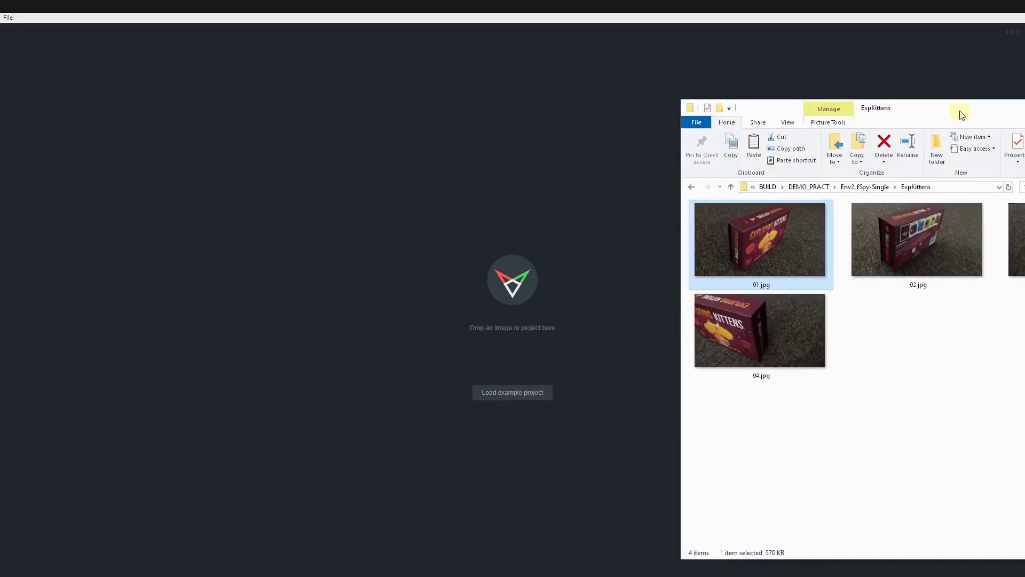
pyautogui.moveTo(506, 237); pyautogui.dragTo(469, 270)
pyautogui.click(123, 241)
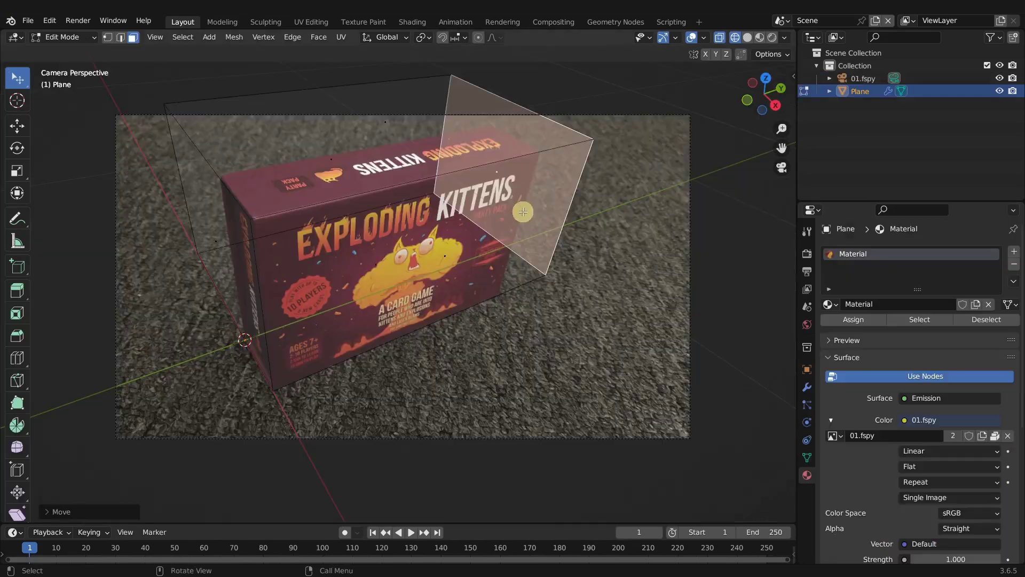
# In Blender, pick another face of the box mesh for fitting it to the photographed box.
pyautogui.click(289, 155)
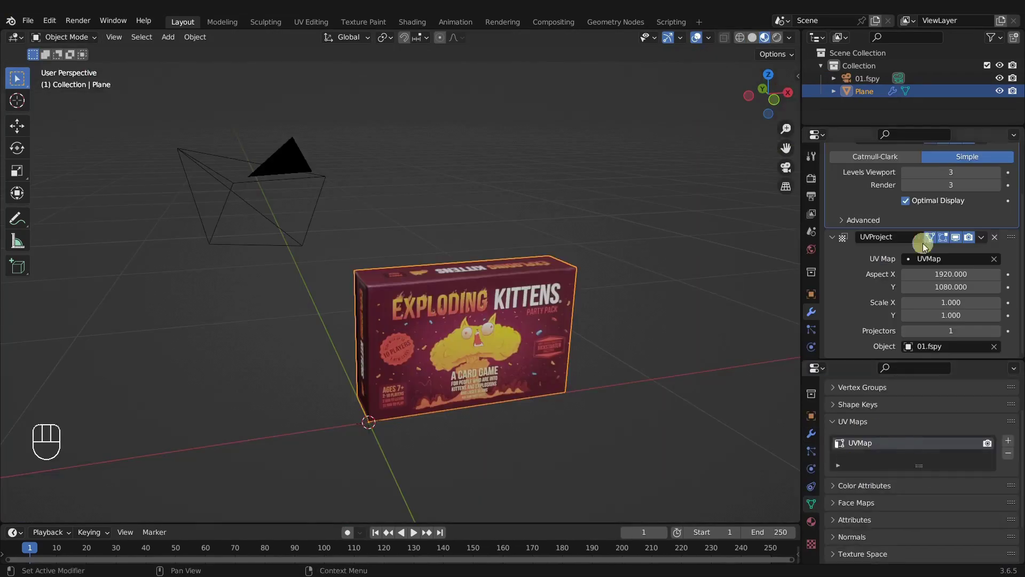
# Show the box in the UV Editing workspace and review its Subdivision and UVProject modifiers with the UVMap_Orig and UVMap_Mod maps.
pyautogui.click(311, 21)
pyautogui.scroll(-3, 88, 188)
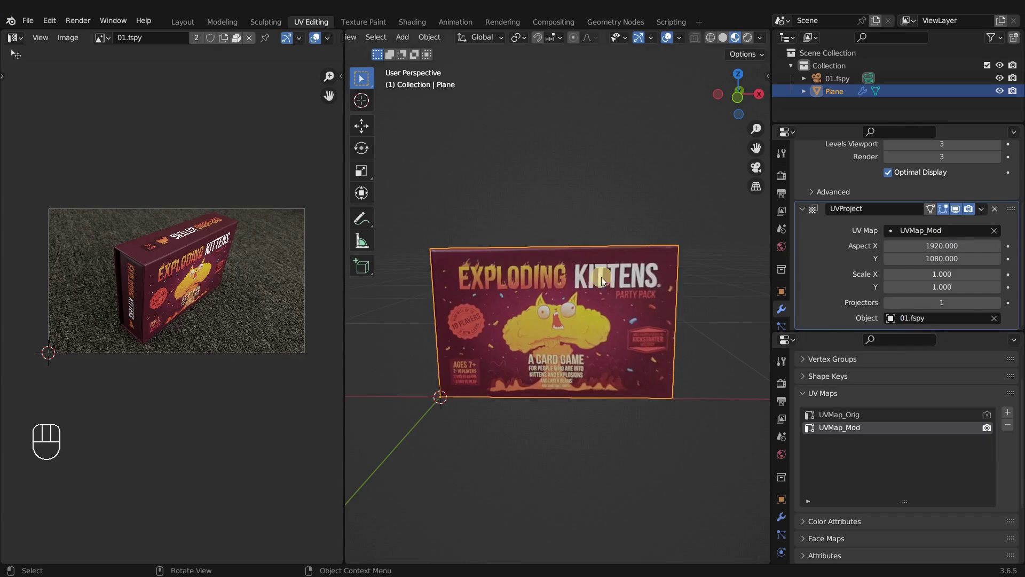
pyautogui.scroll(5, 1007, 297)
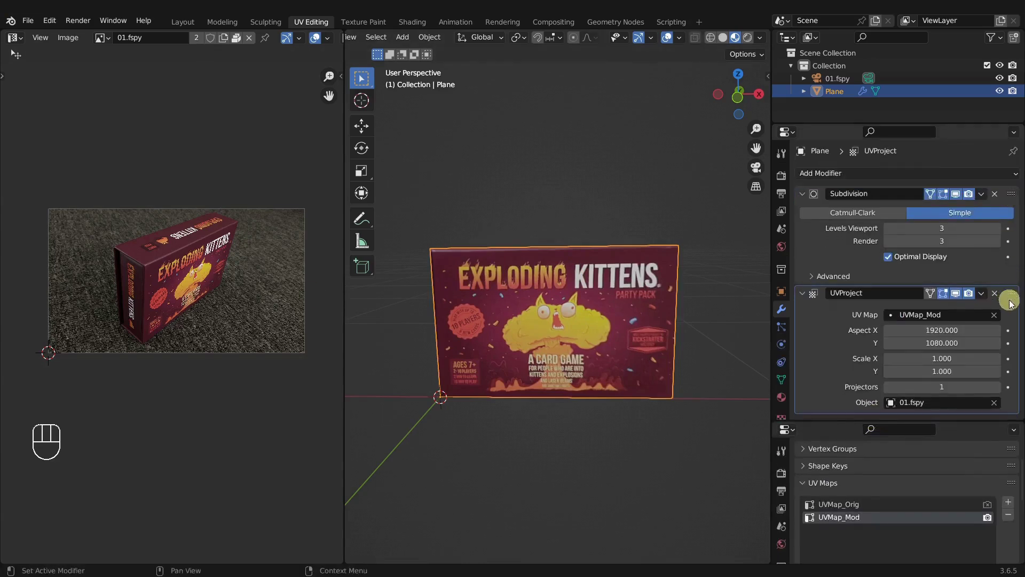
pyautogui.press('g')
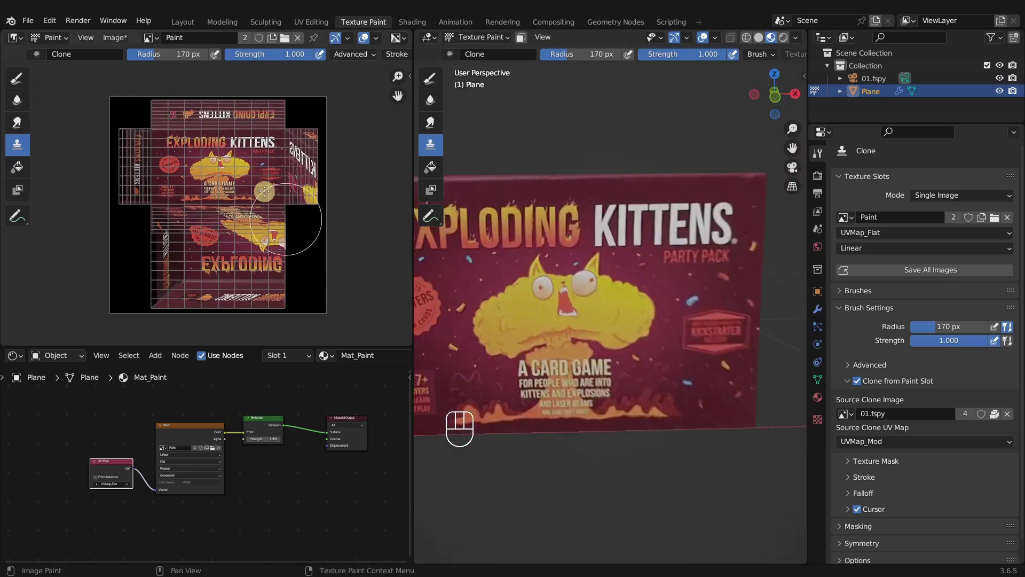
# Open the image commands for the clone-painted Paint texture.
pyautogui.click(115, 37)
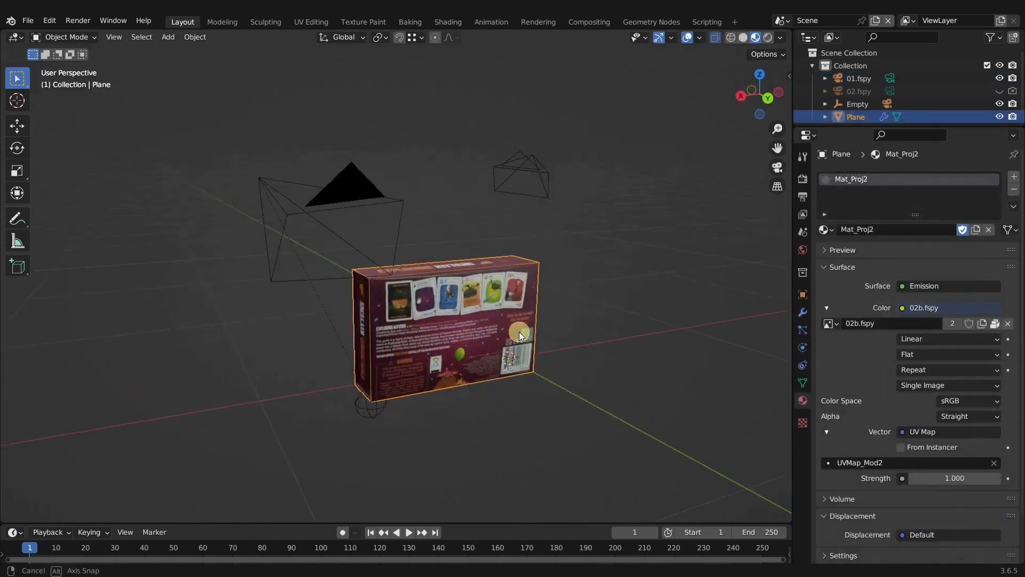
# Inspect the Mat_Proj2 photo projection on the back and sides of the box.
pyautogui.moveTo(374, 256)
pyautogui.mouseDown(button='middle')
pyautogui.moveTo(411, 262)
pyautogui.moveTo(391, 258)
pyautogui.mouseUp(button='middle')
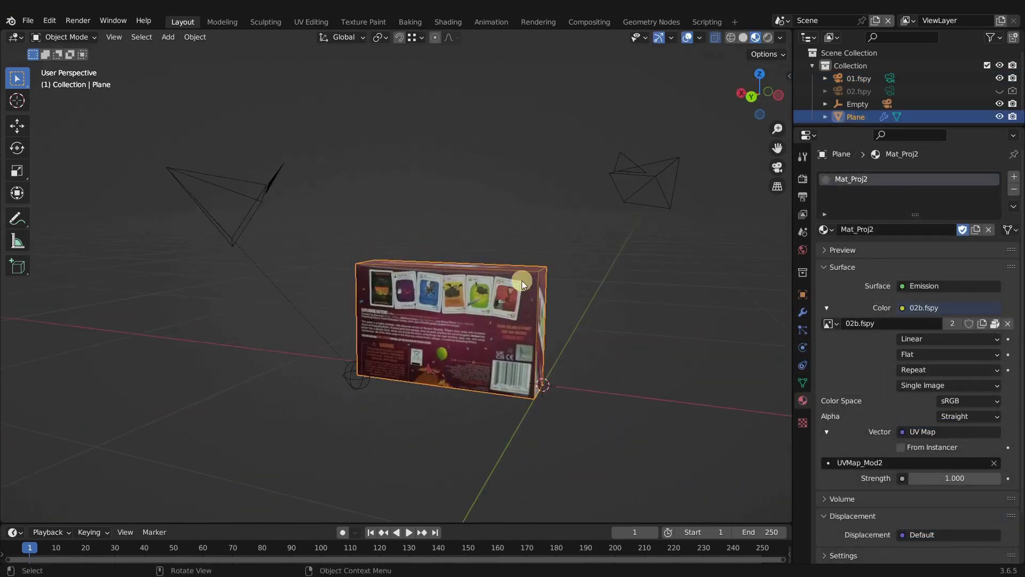
pyautogui.moveTo(505, 312)
pyautogui.mouseDown(button='middle')
pyautogui.moveTo(539, 299)
pyautogui.moveTo(529, 278)
pyautogui.moveTo(507, 309)
pyautogui.mouseUp(button='middle')
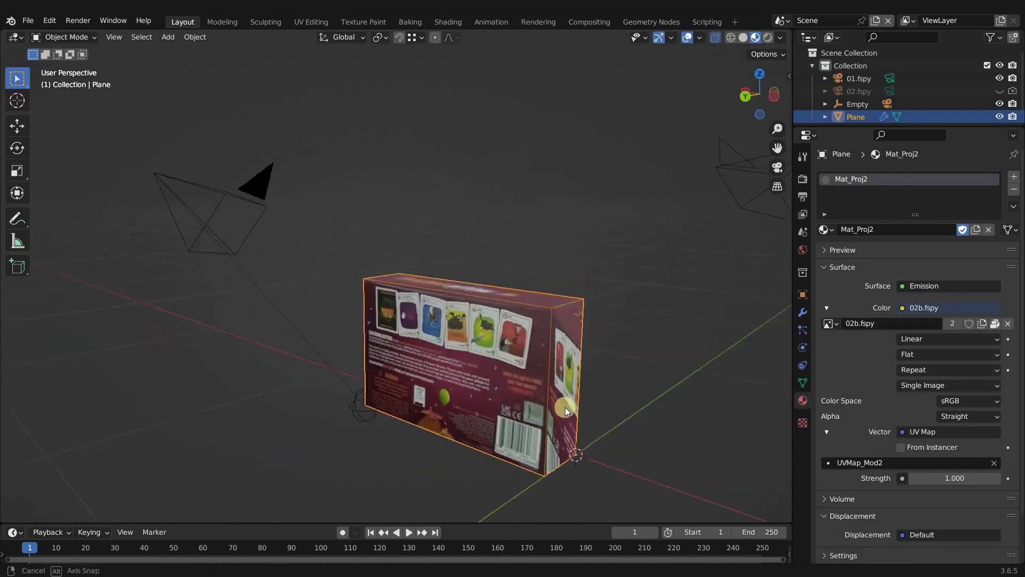
# Choose the 02b_Mask texture for painting and switch the box to face selection in Edit Mode.
pyautogui.click(846, 251)
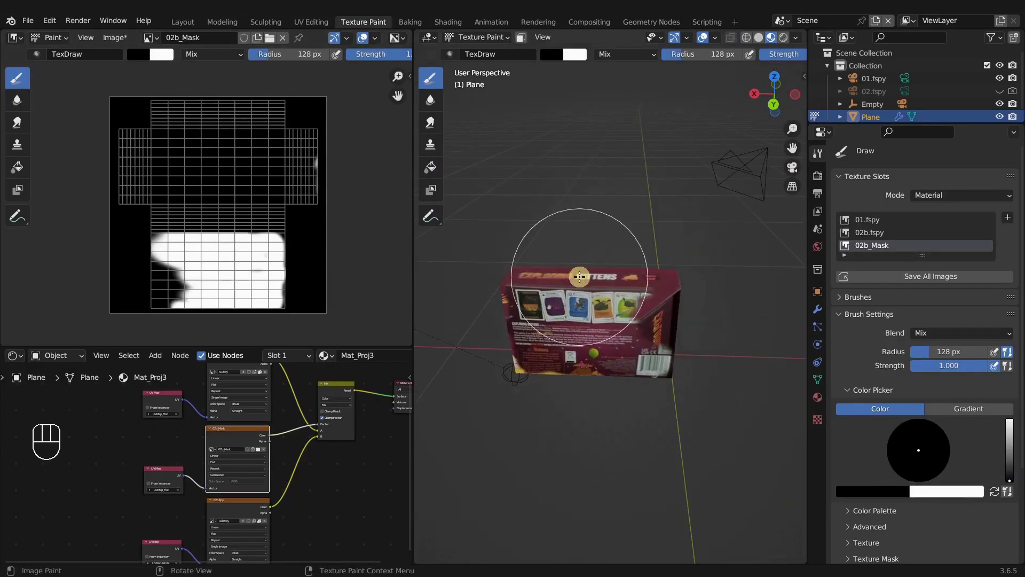
pyautogui.press('Tab')
pyautogui.press('3')
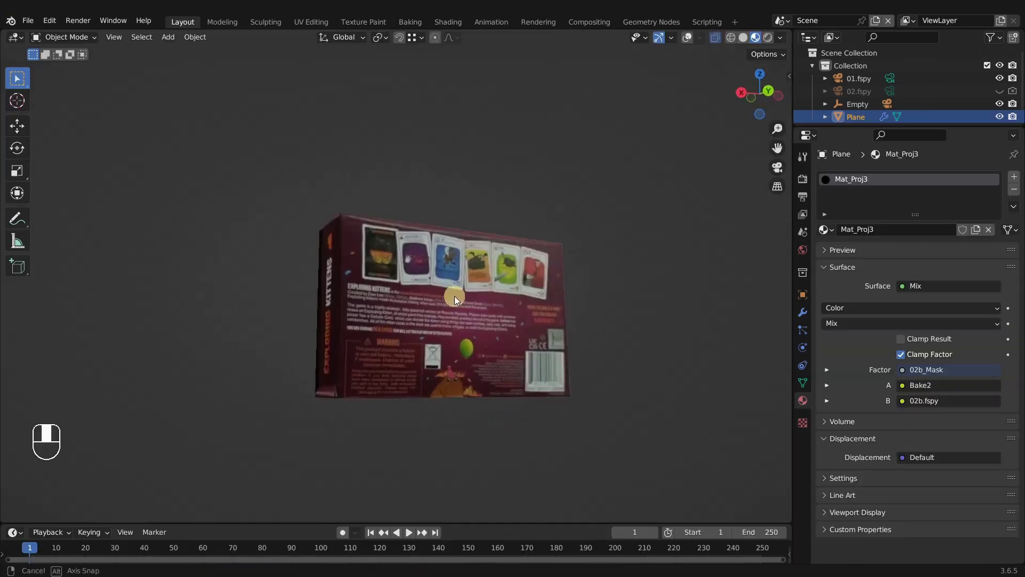
# Inspect the blended Mat_Proj3 material on the back, sides and front of the box.
pyautogui.moveTo(454, 295); pyautogui.dragTo(379, 316, button='middle')
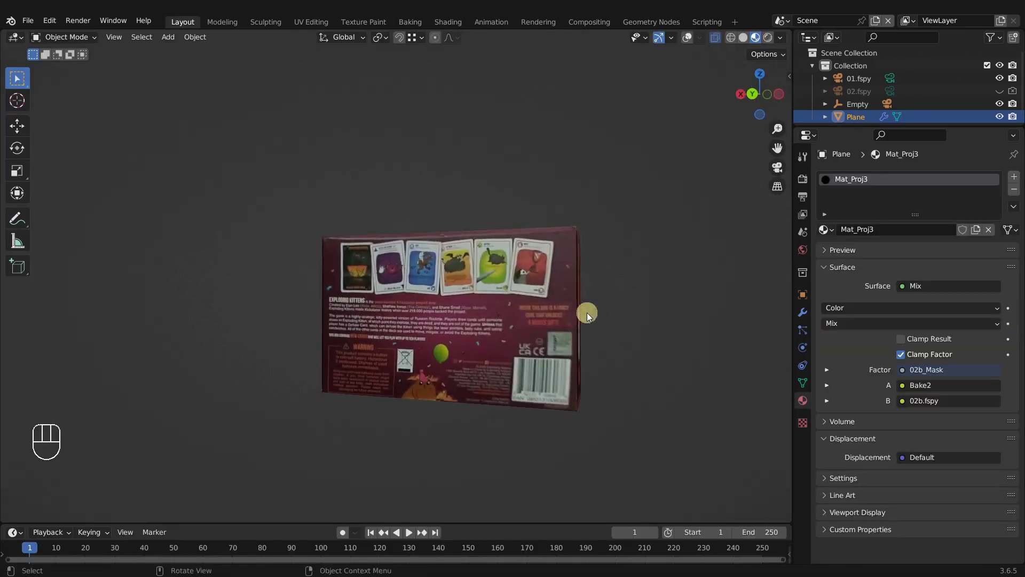
pyautogui.moveTo(587, 315); pyautogui.dragTo(441, 323, button='middle')
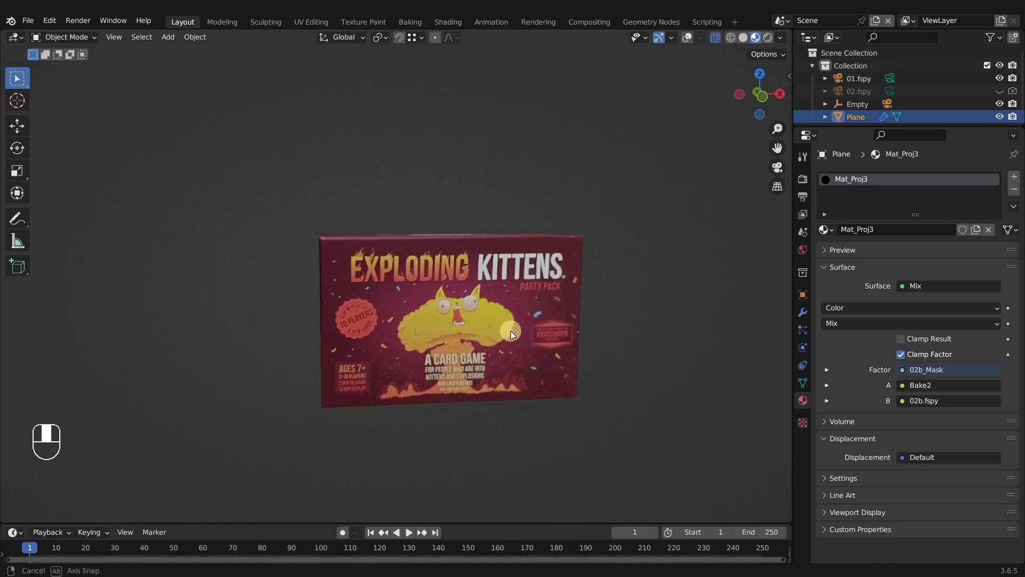
pyautogui.moveTo(511, 334)
pyautogui.mouseDown(button='middle')
pyautogui.moveTo(399, 380)
pyautogui.moveTo(468, 342)
pyautogui.moveTo(528, 335)
pyautogui.mouseUp(button='middle')
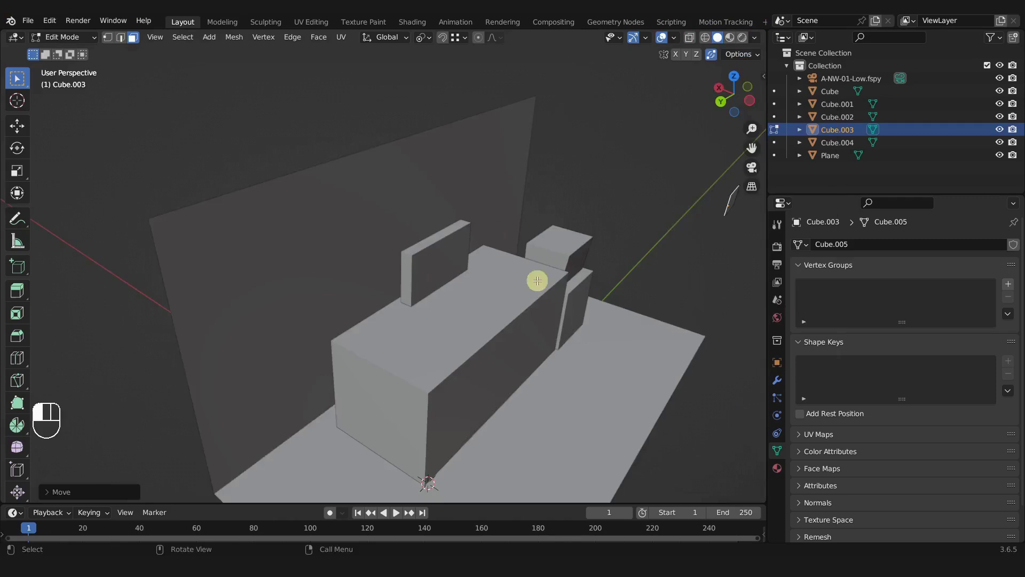
# Check the desk blockout from the camera and move the monitor's block along Z to fit the photographed screen.
pyautogui.moveTo(535, 279); pyautogui.dragTo(412, 268, button='middle')
pyautogui.press('KP_0')
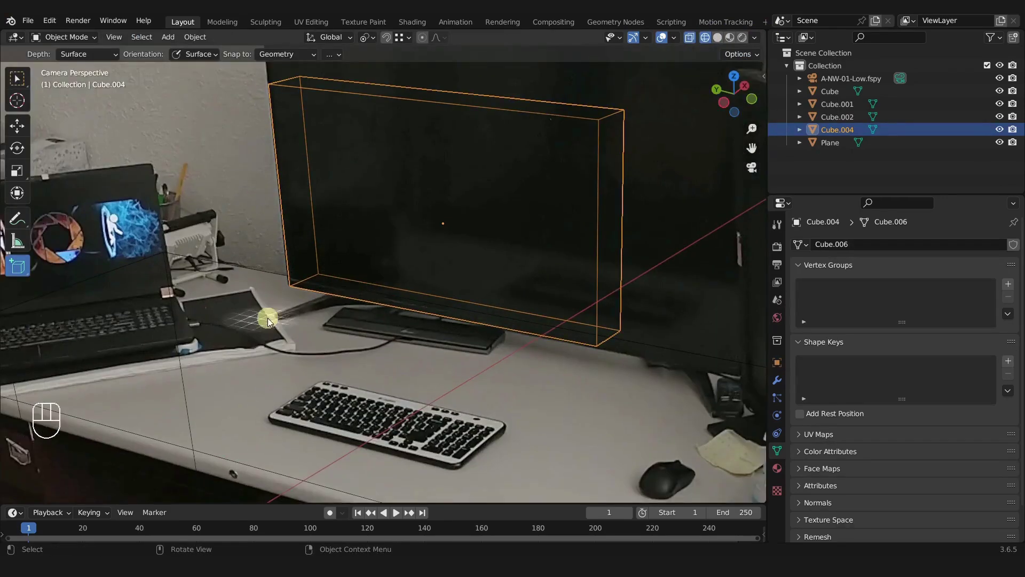
pyautogui.press('g')
pyautogui.press('z')
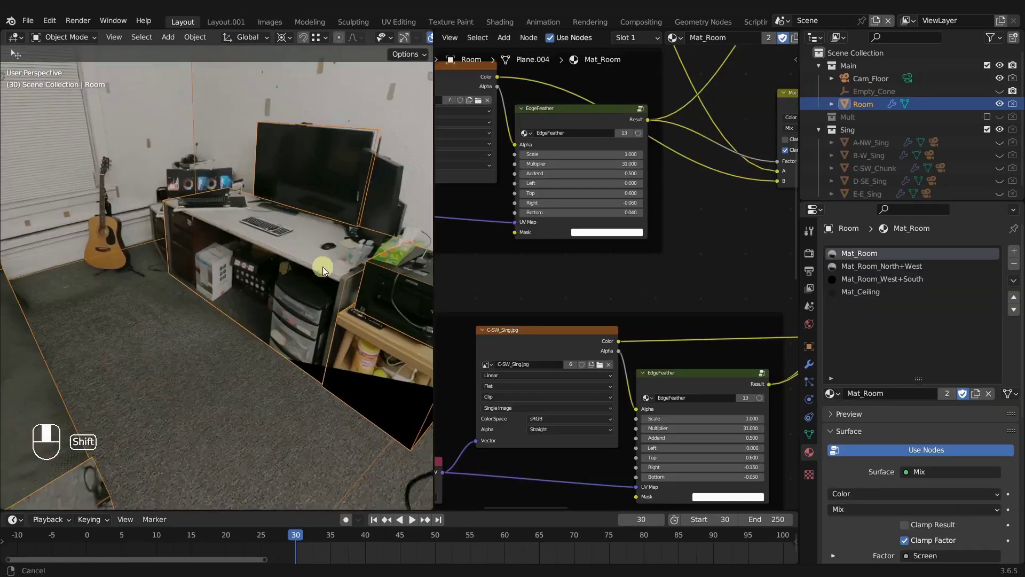
# Inspect the Mat_Room photo projection around the desk and drawers.
pyautogui.moveTo(323, 267); pyautogui.dragTo(375, 276, button='middle')
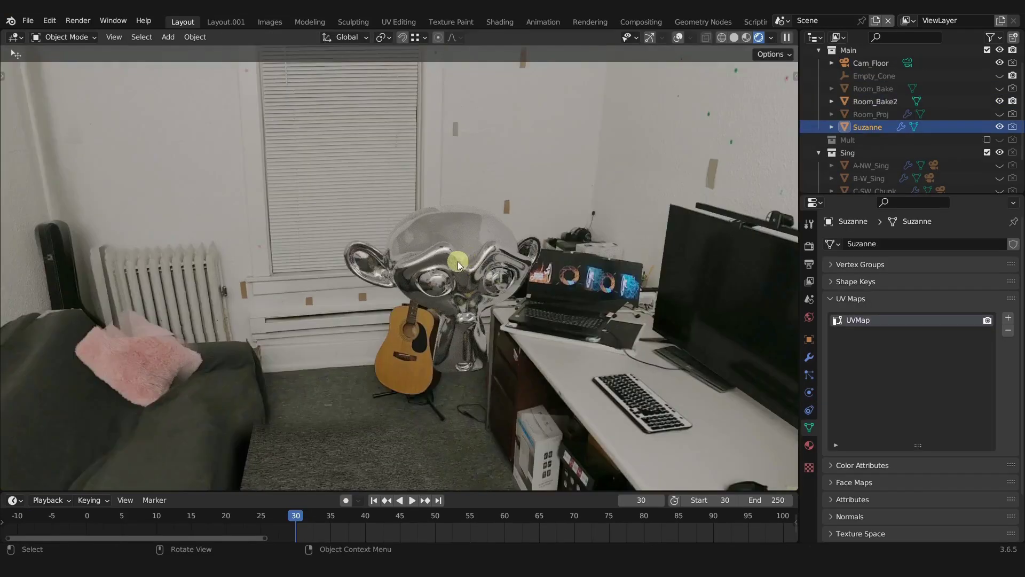
# Move the reflective Suzanne head through the baked room, placing it above the laptop to test its reflections.
pyautogui.press('g')
pyautogui.click(572, 181)
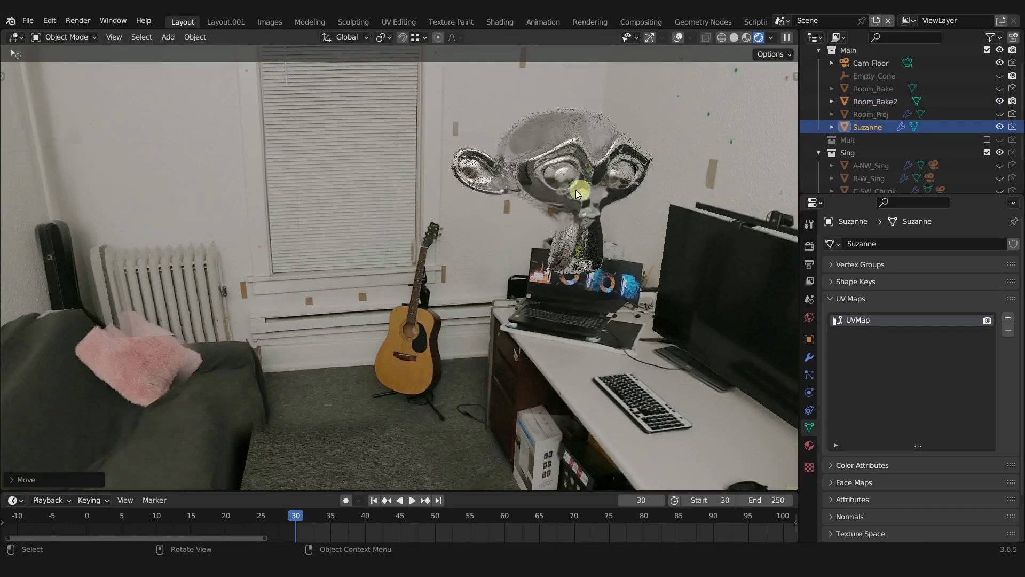
pyautogui.moveTo(577, 193)
pyautogui.mouseDown(button='middle')
pyautogui.moveTo(556, 204)
pyautogui.moveTo(565, 203)
pyautogui.mouseUp(button='middle')
pyautogui.press('g')
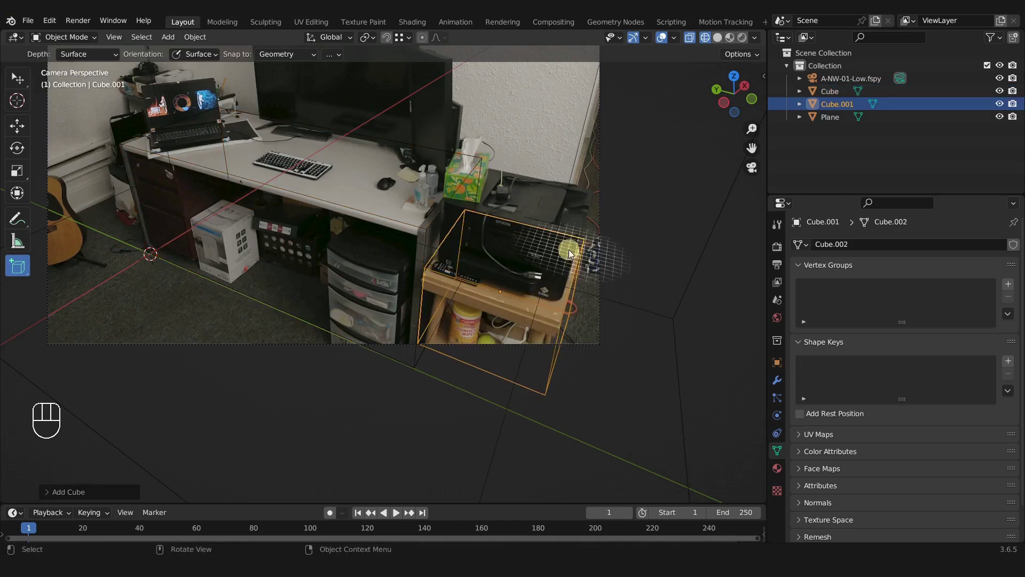
# Lower the bottom face of the printer stand's cube along Z, snapping it to floor level, and return to the camera view.
pyautogui.moveTo(480, 318); pyautogui.dragTo(248, 127, button='middle')
pyautogui.press('Tab')
pyautogui.press('g')
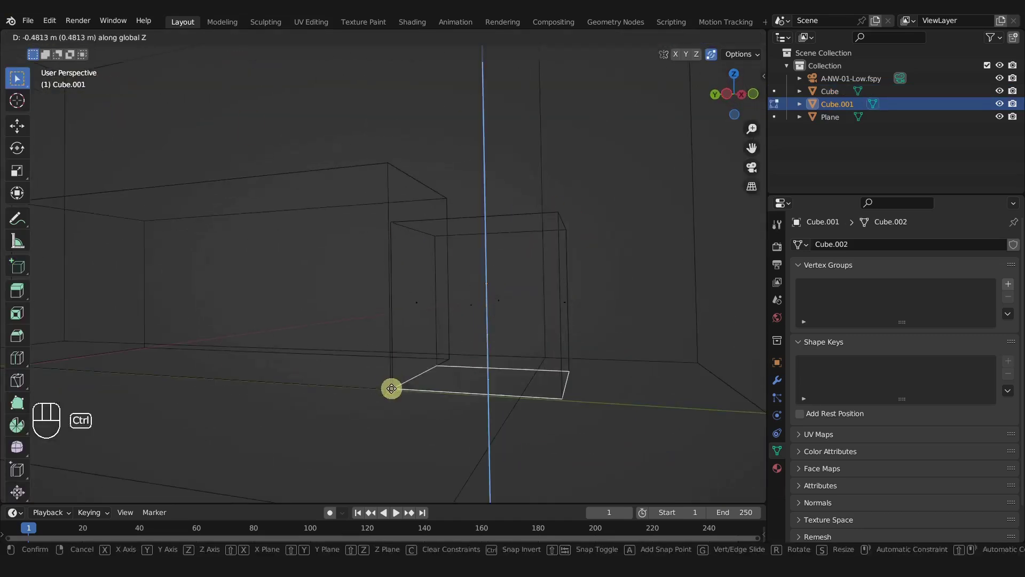
pyautogui.click(528, 419)
pyautogui.press('KP_0')
# Make the Room mesh unselectable and use A-NW-03-High as the active camera.
pyautogui.click(939, 123)
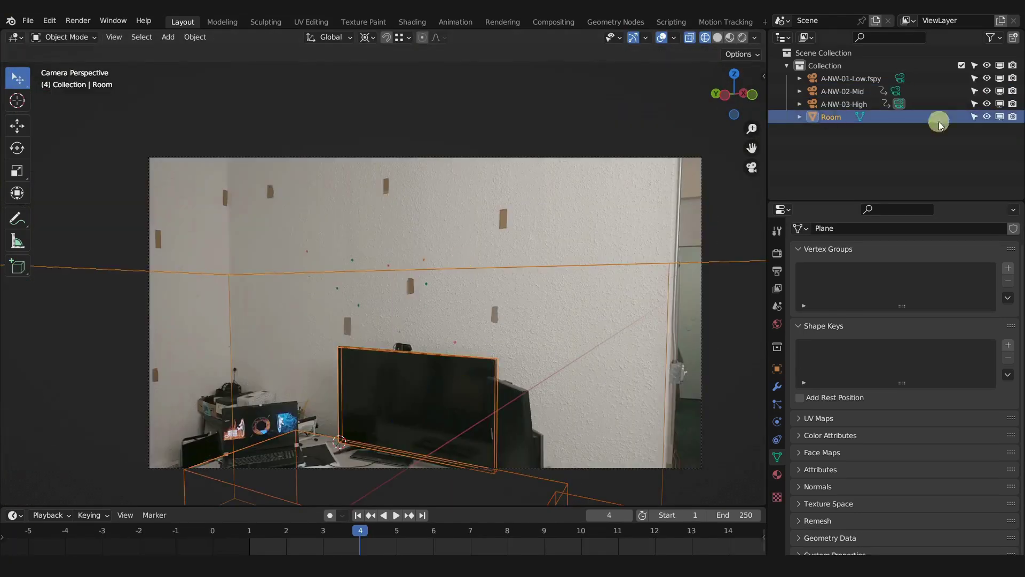
pyautogui.press('Tab')
pyautogui.click(678, 401)
pyautogui.press('ctrl+KP_0')
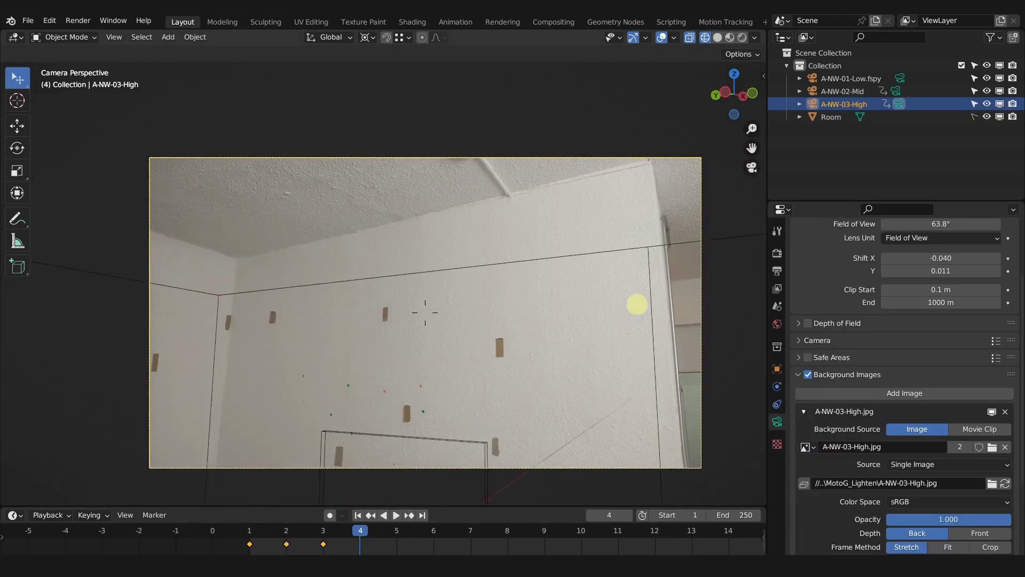
# Move the upper edge of the Room mesh's walls along Z to fit the ceiling line in the A-NW-03-High photo.
pyautogui.click(405, 323)
pyautogui.press('Tab')
pyautogui.press('g')
pyautogui.press('z')
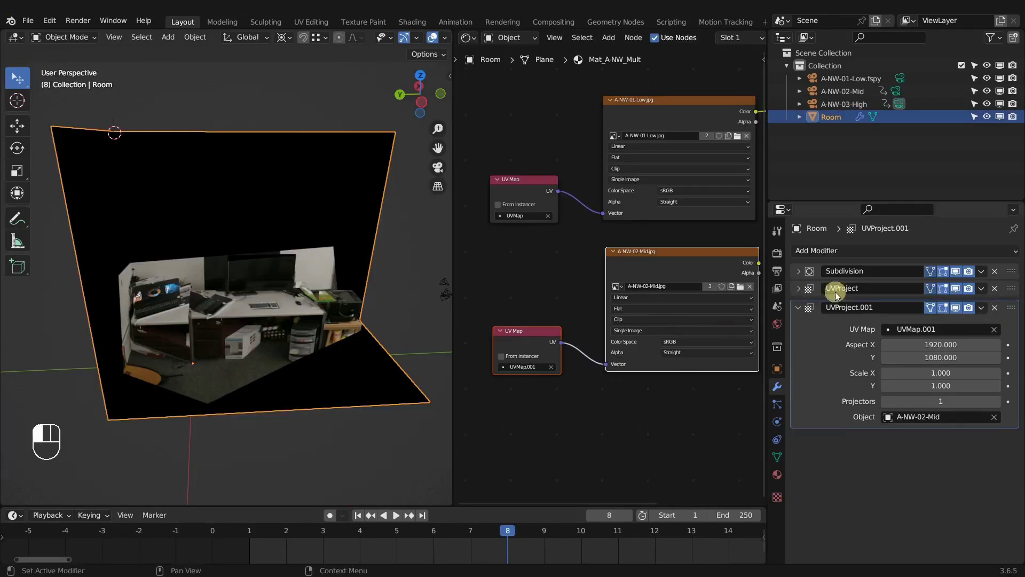
# Mix the A-NW-01-Low.jpg and A-NW-02-Mid.jpg colours in Mat_A-NW_Mult, using the Mid image's alpha as the factor.
pyautogui.keyDown('ctrl'); pyautogui.keyDown('shift'); pyautogui.moveTo(566, 240); pyautogui.dragTo(638, 316, button='right'); pyautogui.keyUp('shift'); pyautogui.keyUp('ctrl')
pyautogui.moveTo(578, 290); pyautogui.dragTo(630, 287)
pyautogui.scroll(5, 232, 264)
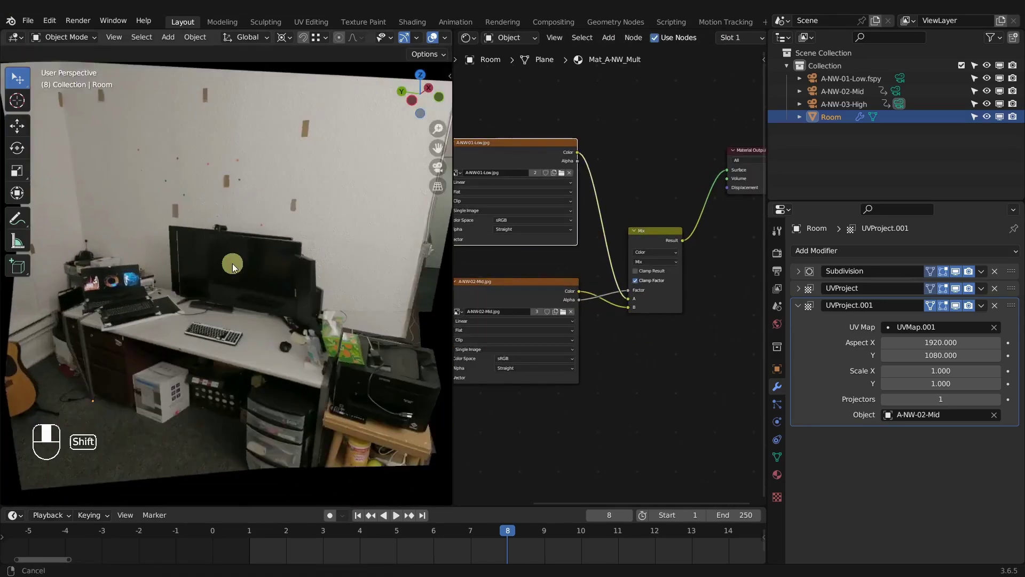
# Duplicate an image texture node in Mat_A-NW_Mult and paint a stroke on the A-NW-03-High_MASK image.
pyautogui.scroll(-5, 283, 292)
pyautogui.hotkey('shift', 'd')
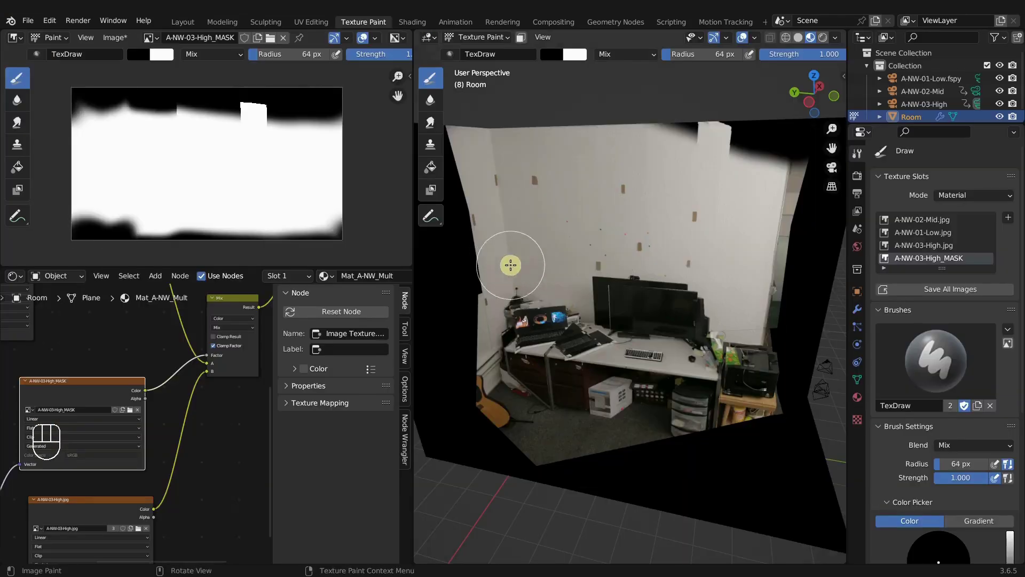
pyautogui.moveTo(323, 139); pyautogui.dragTo(252, 206)
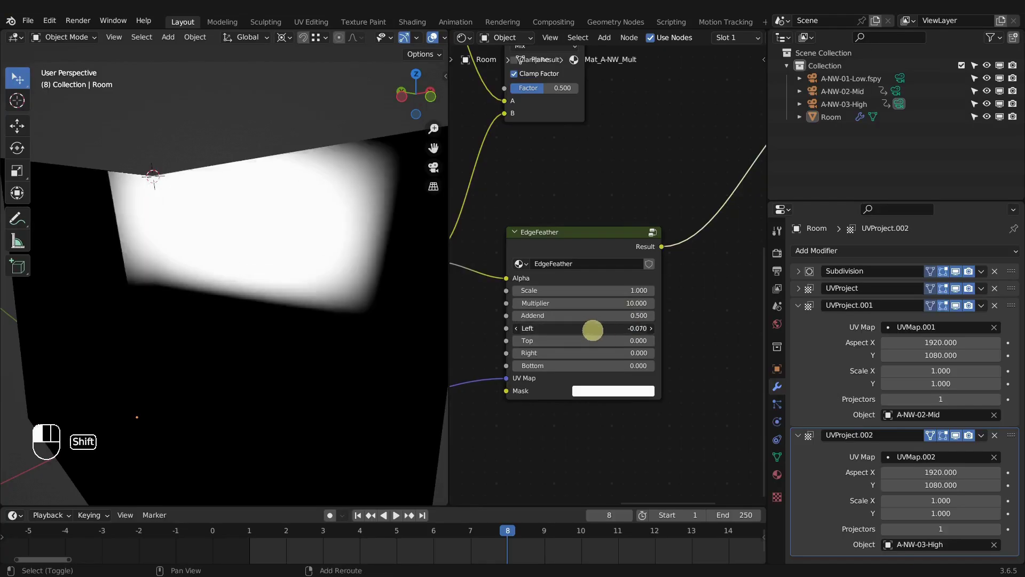
# Adjust the EdgeFeather node's edge values, with Top at 0.500 and Right at 0.090, to blend the A-NW-03-High projection.
pyautogui.keyDown('shift'); pyautogui.moveTo(591, 331); pyautogui.dragTo(597, 360); pyautogui.keyUp('shift')
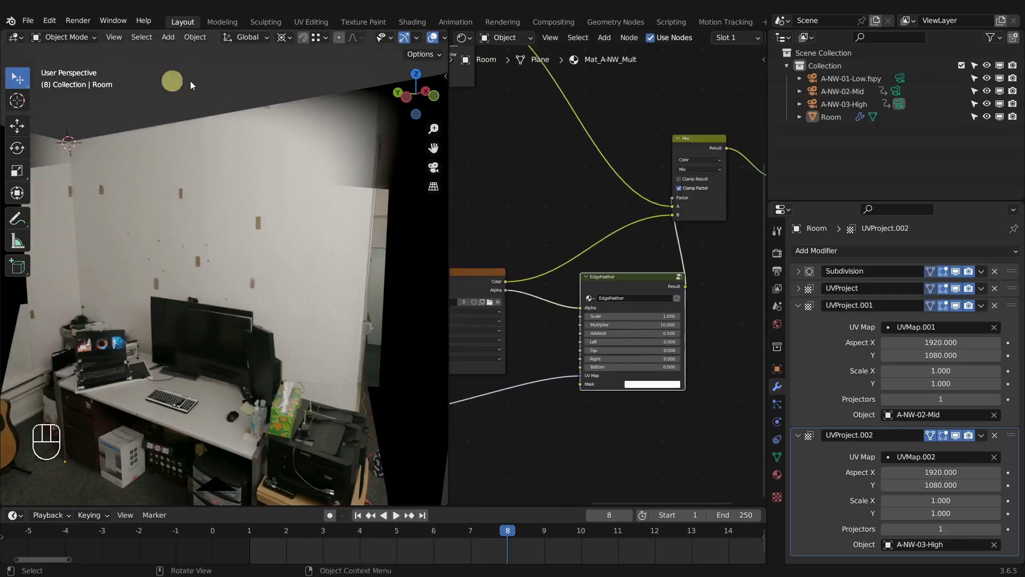
pyautogui.scroll(3, 571, 326)
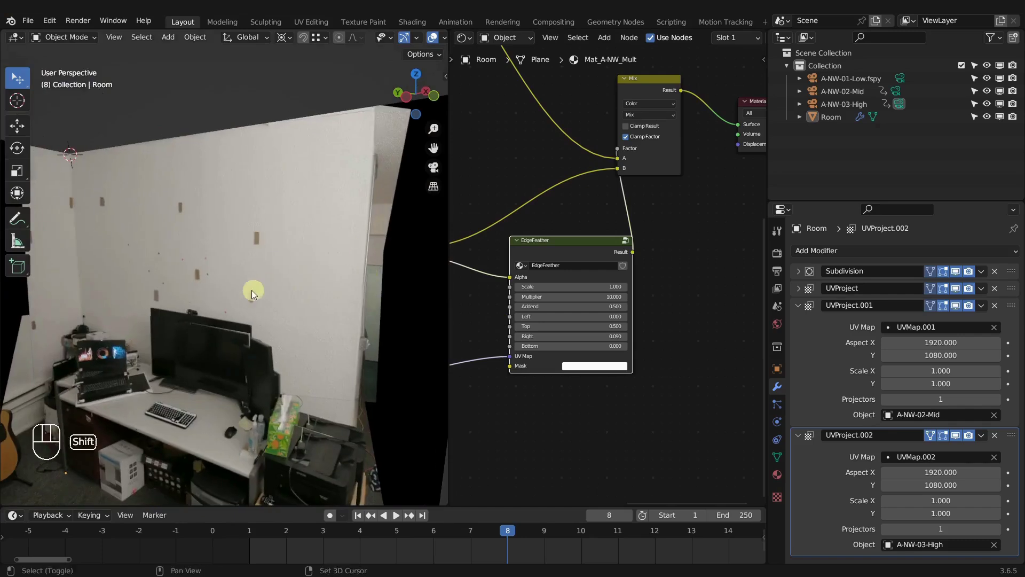
pyautogui.keyDown('shift'); pyautogui.moveTo(566, 316); pyautogui.dragTo(551, 317); pyautogui.keyUp('shift')
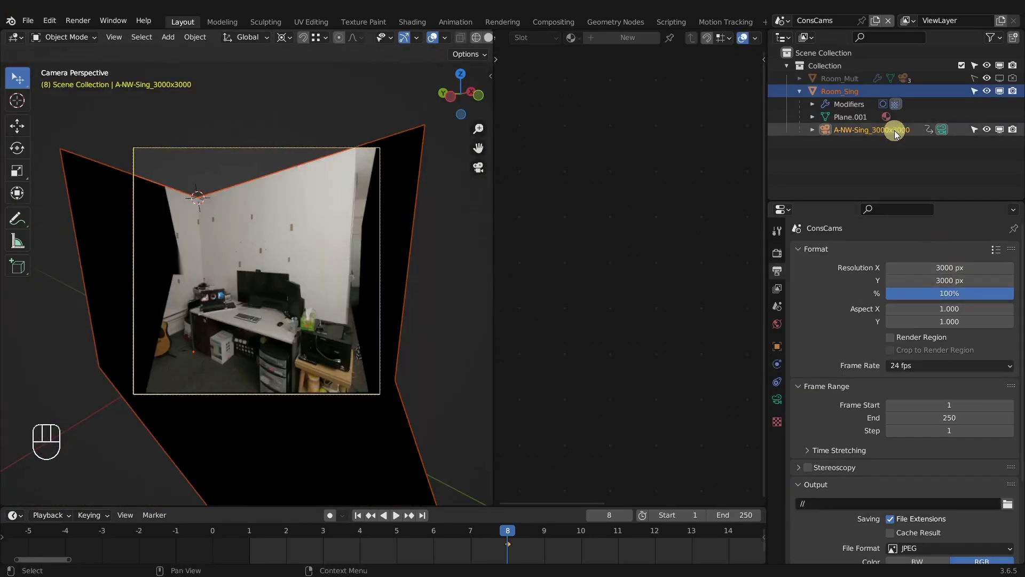
# Position the A-NW_Sing and B-W_Sing room sections against each other, moving B-W_Sing only in the horizontal plane.
pyautogui.moveTo(278, 277); pyautogui.dragTo(320, 292, button='middle')
pyautogui.moveTo(264, 255); pyautogui.dragTo(290, 303, button='middle')
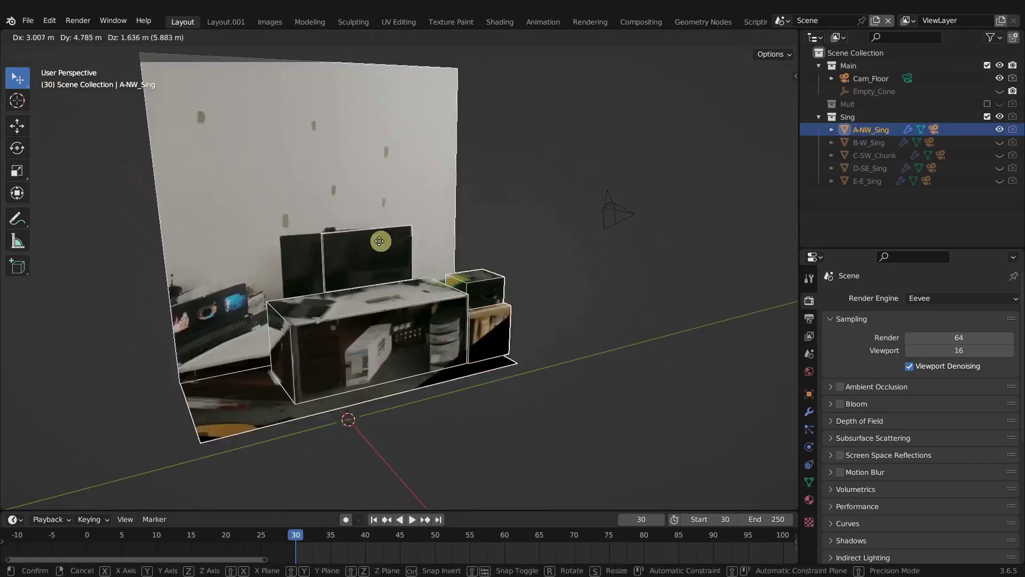
pyautogui.click(553, 275)
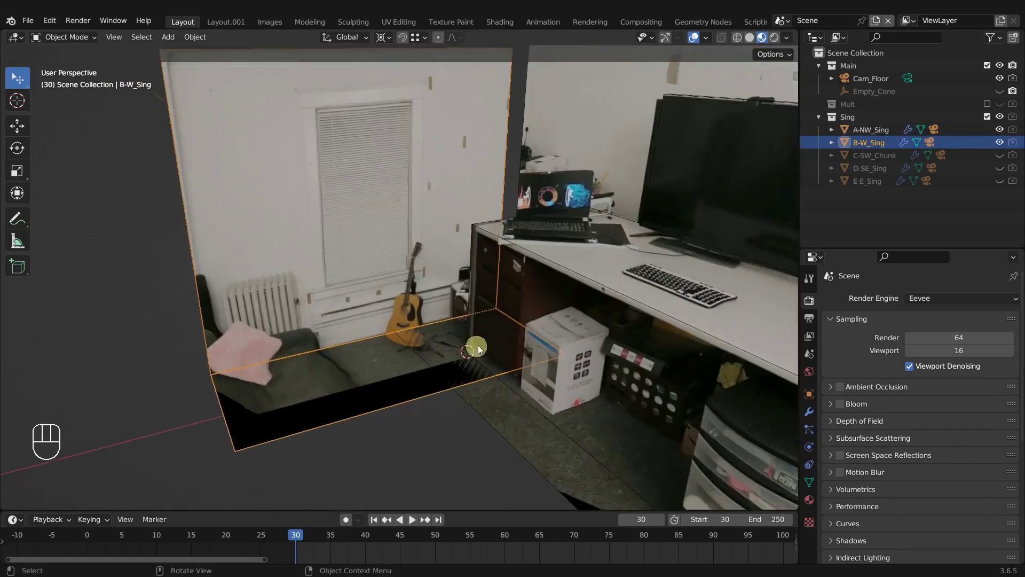
pyautogui.press('g')
pyautogui.hotkey('shift', 'z')
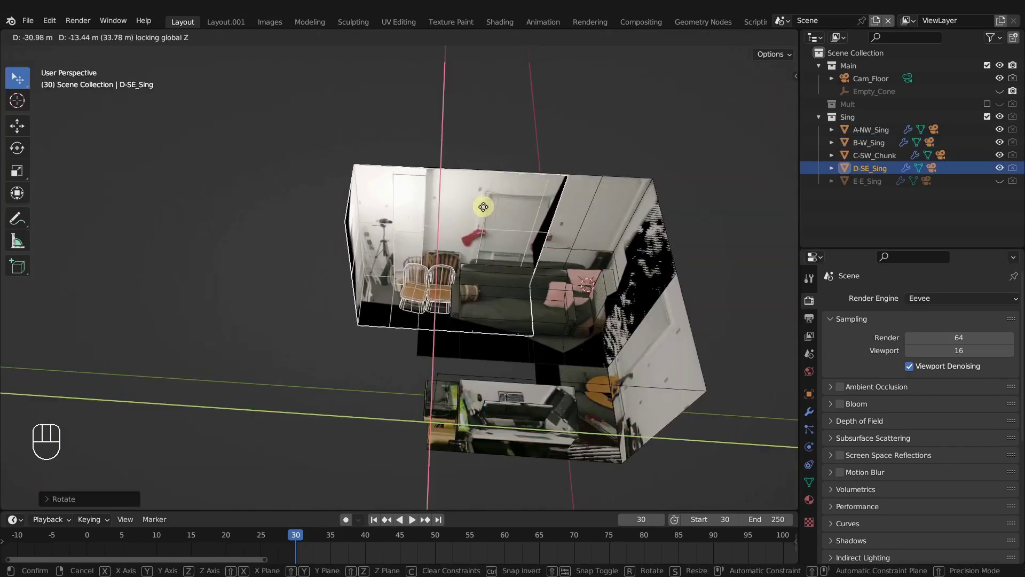
# Add an EdgeFeather group node to the D-SE_Single material and reposition a node in the Mat_Room material.
pyautogui.hotkey('shift', 'F3')
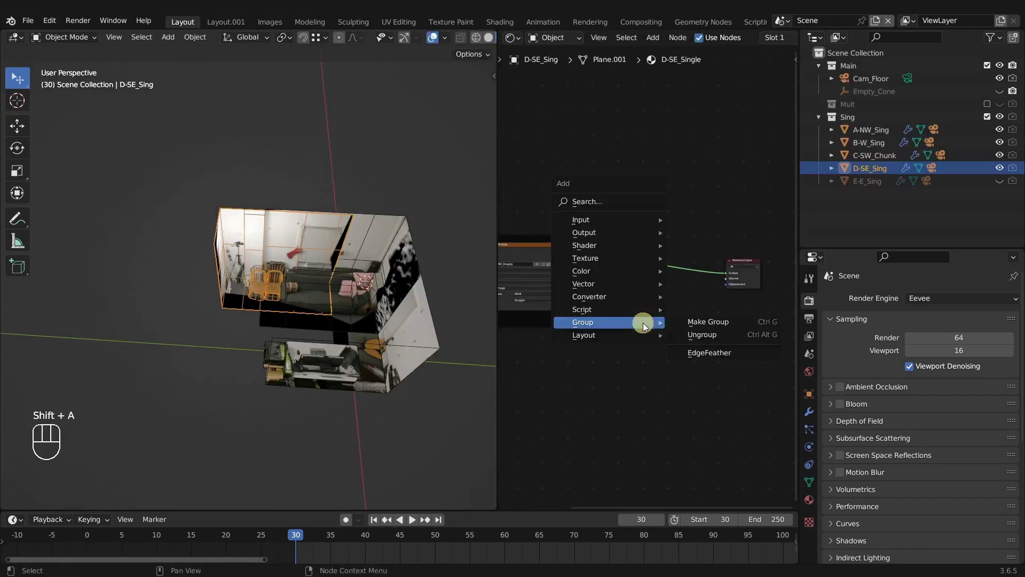
pyautogui.click(621, 243)
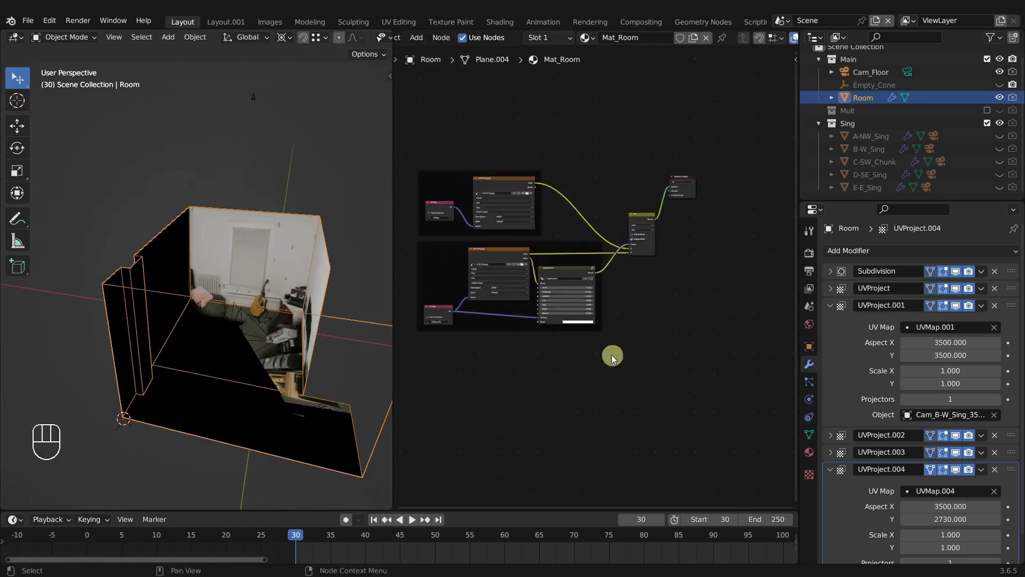
pyautogui.press('g')
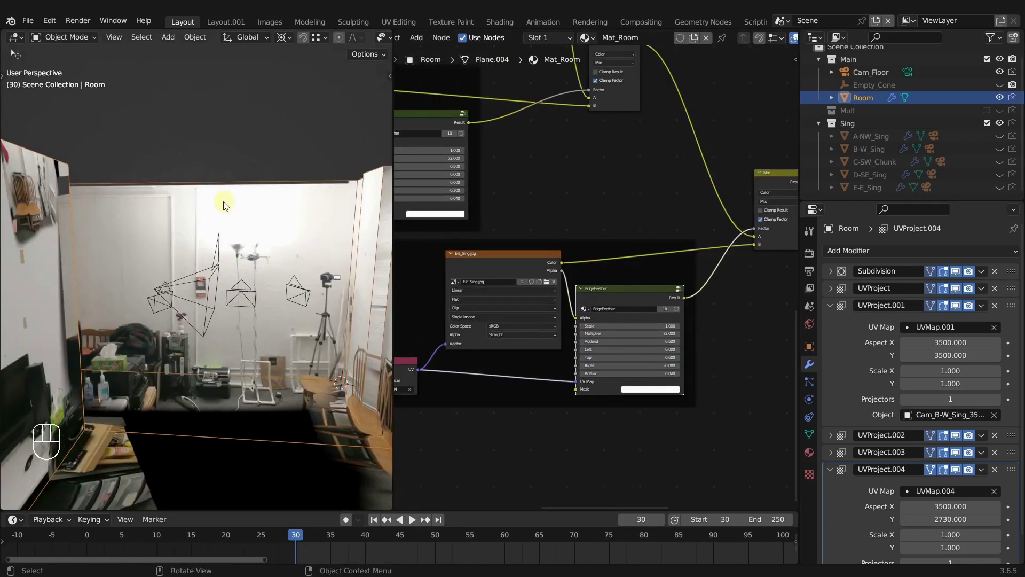
pyautogui.scroll(-5, 191, 229)
pyautogui.keyDown('shift'); pyautogui.moveTo(191, 229); pyautogui.dragTo(160, 278, button='middle'); pyautogui.keyUp('shift')
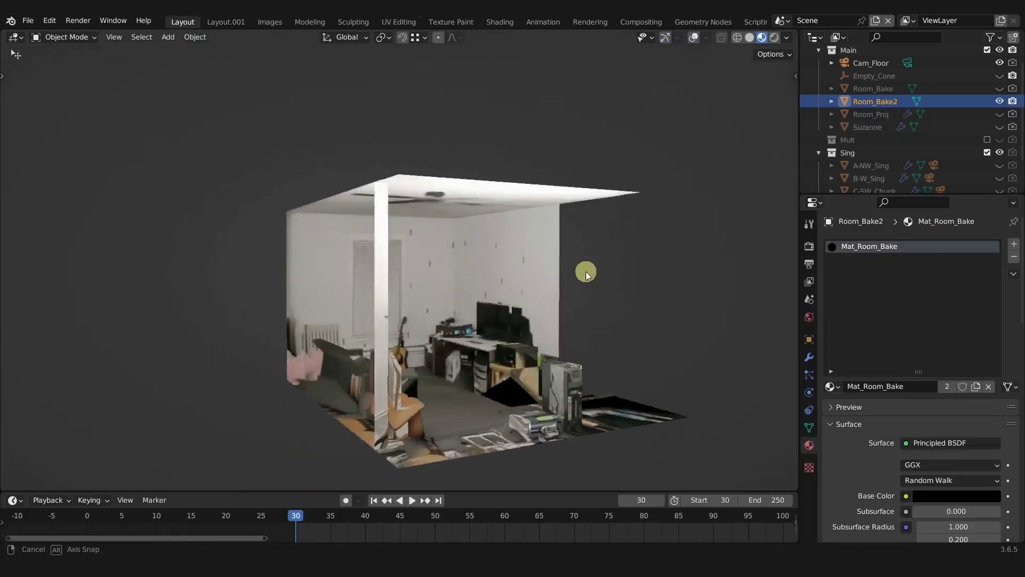
# Move Suzanne around inside the Room_Bake2 room, past the guitar and desk, to test the reflections.
pyautogui.moveTo(585, 271); pyautogui.dragTo(362, 293, button='middle')
pyautogui.scroll(10, 361, 293)
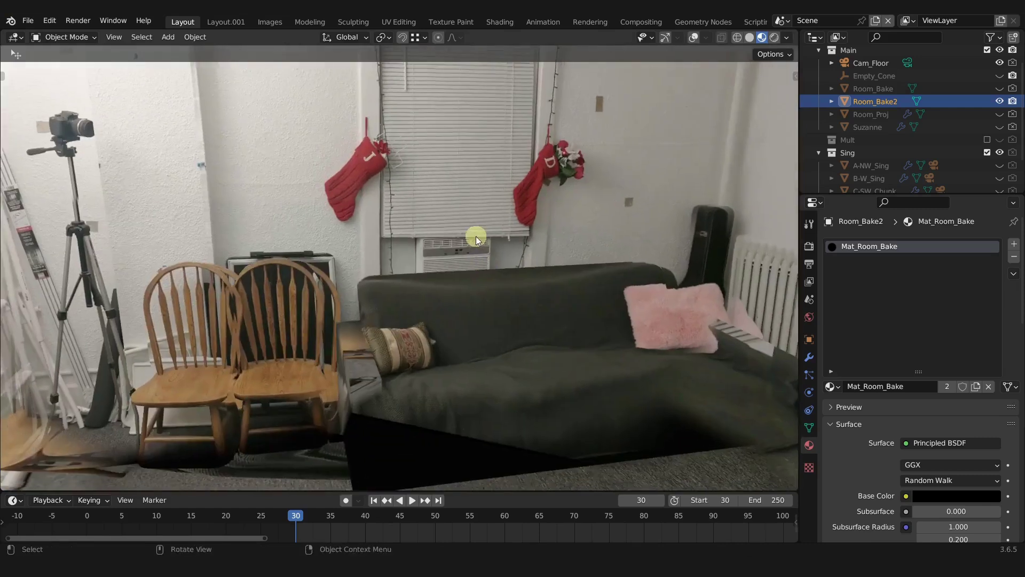
pyautogui.scroll(-2, 475, 236)
pyautogui.click(487, 293)
pyautogui.press('KP_Decimal')
pyautogui.press('g')
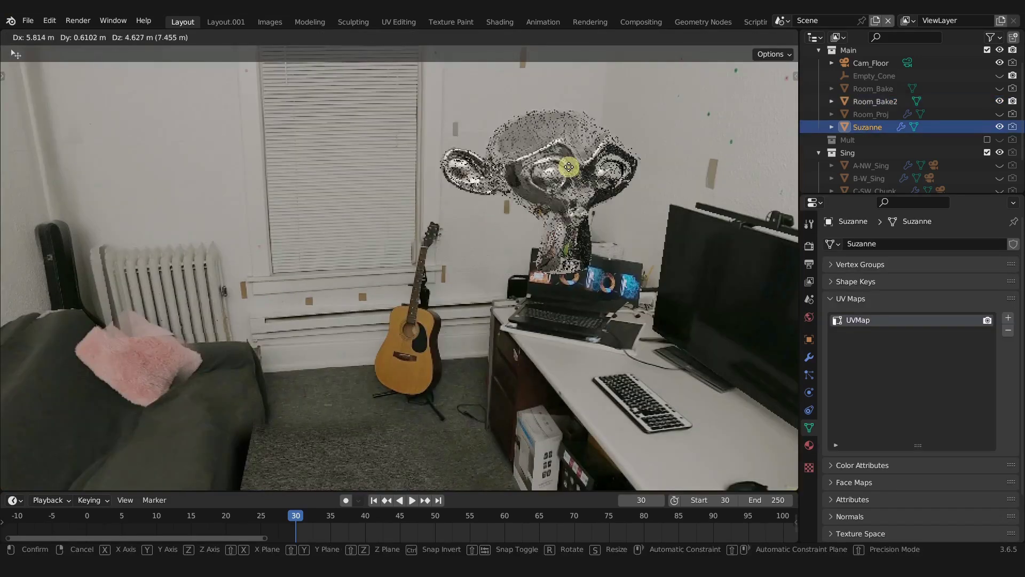
pyautogui.moveTo(563, 187); pyautogui.dragTo(608, 178, button='middle')
pyautogui.press('g')
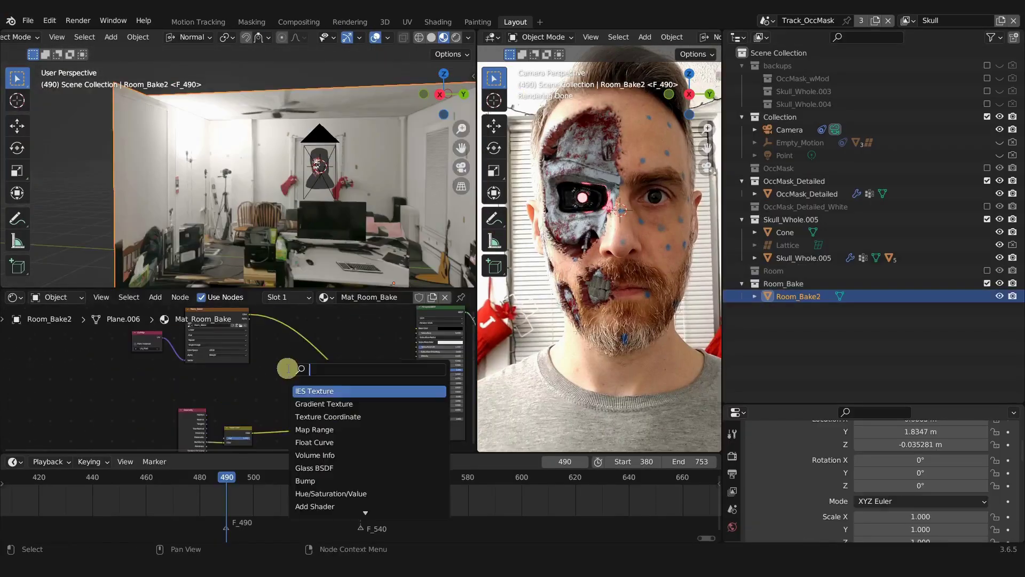
# Add a node to the Mat_Room_Bake material, finding it with the search text "mul".
pyautogui.write('mul')
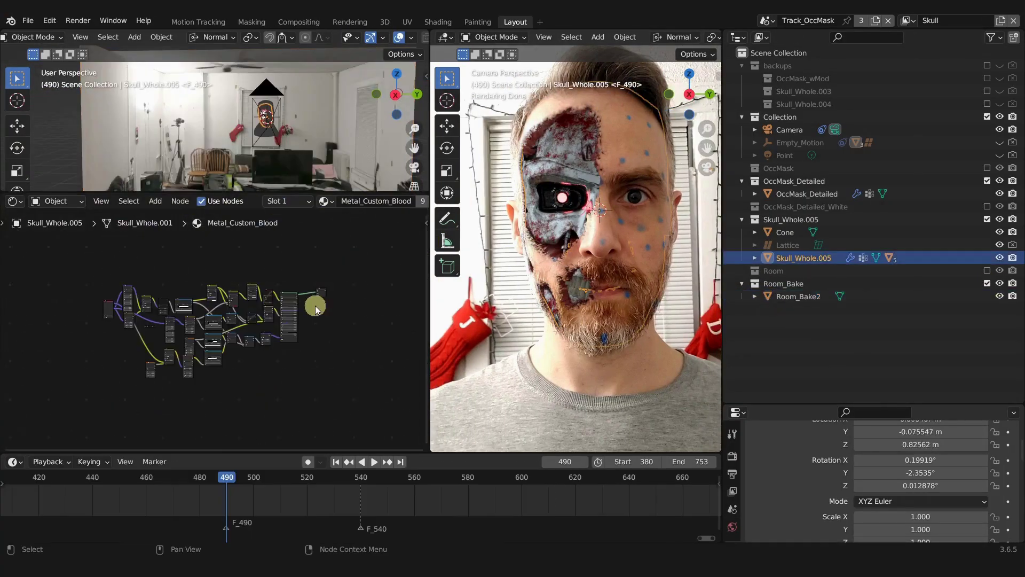
pyautogui.scroll(5, 315, 309)
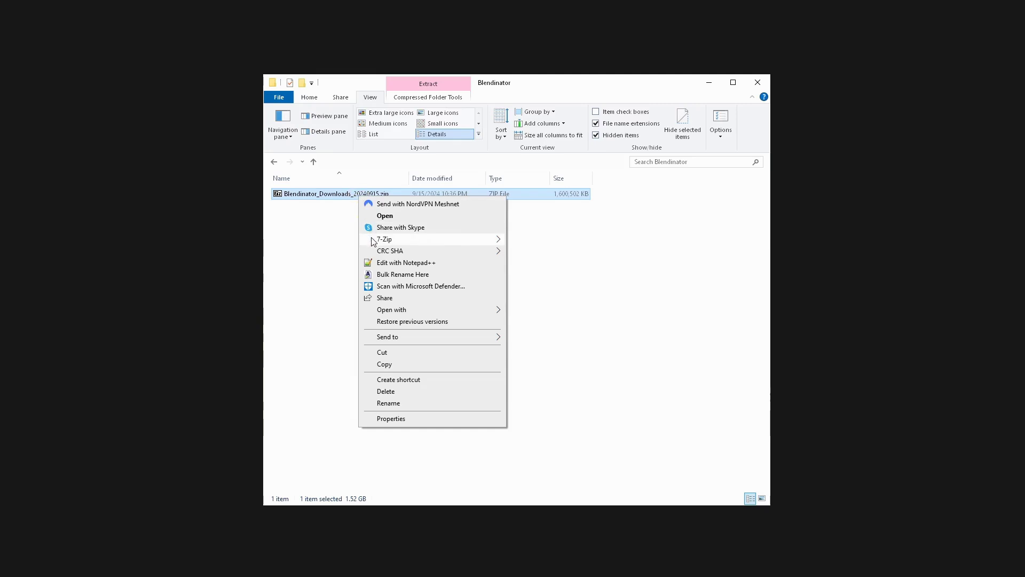
# Switch to File Explorer and bring up the 7-Zip options for Blendinator_Downloads_20240915.zip.
pyautogui.moveTo(373, 241)
pyautogui.click(319, 291)
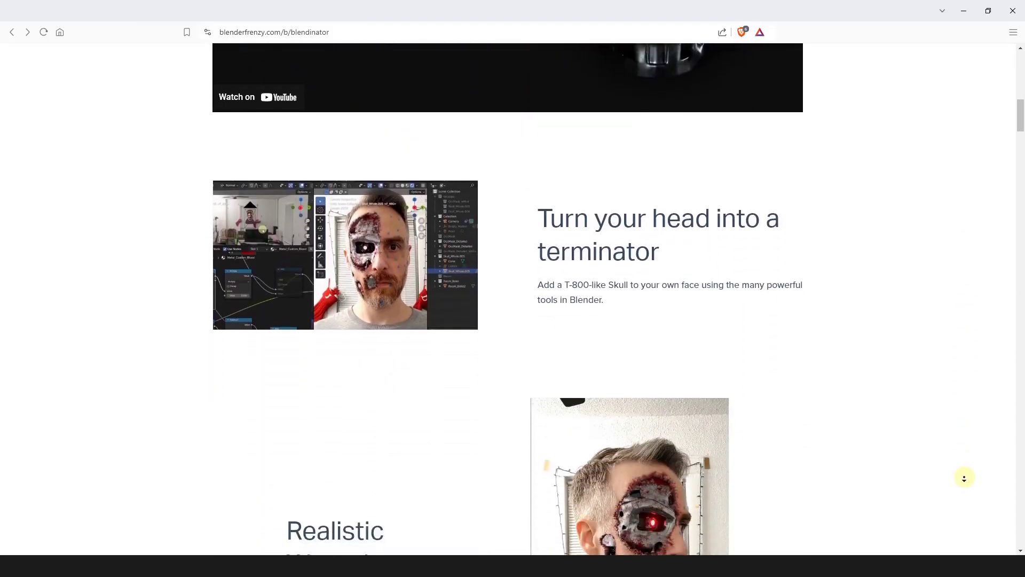
# In the browser, look through the Blendinator course page down to the curriculum and view the Chapter 0 lessons.
pyautogui.scroll(-10, 964, 478)
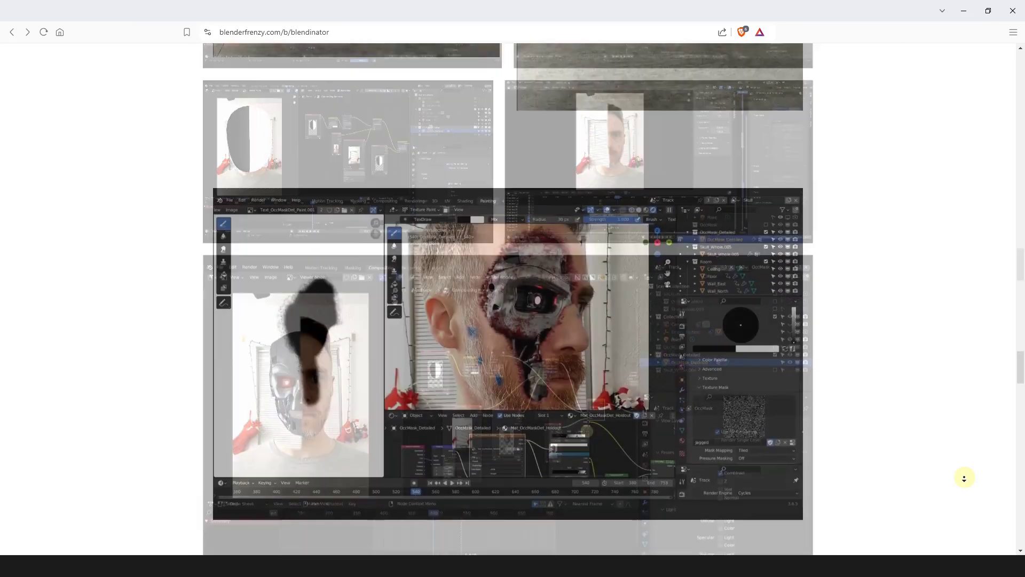
pyautogui.scroll(-10, 965, 478)
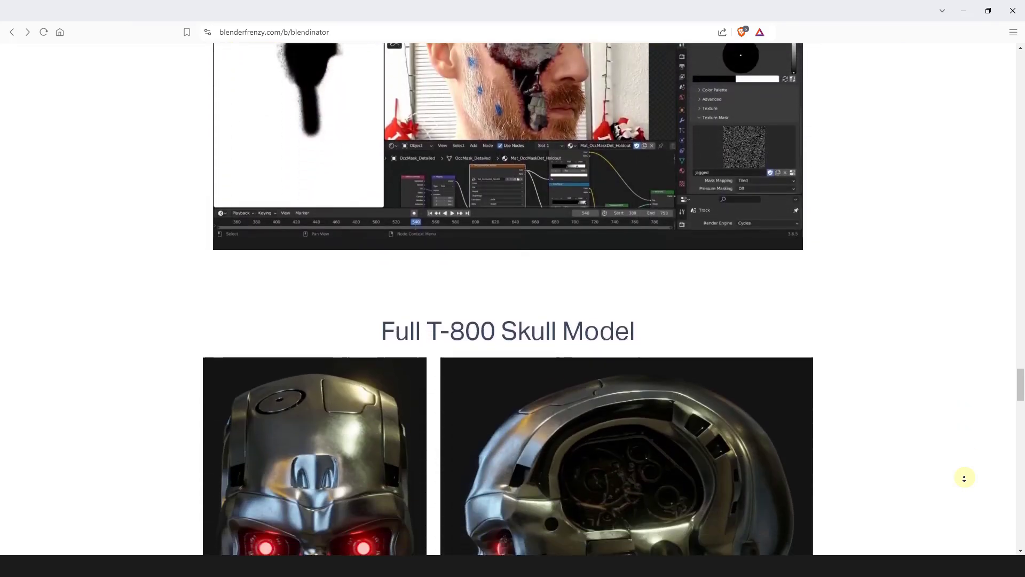
pyautogui.scroll(-10, 964, 478)
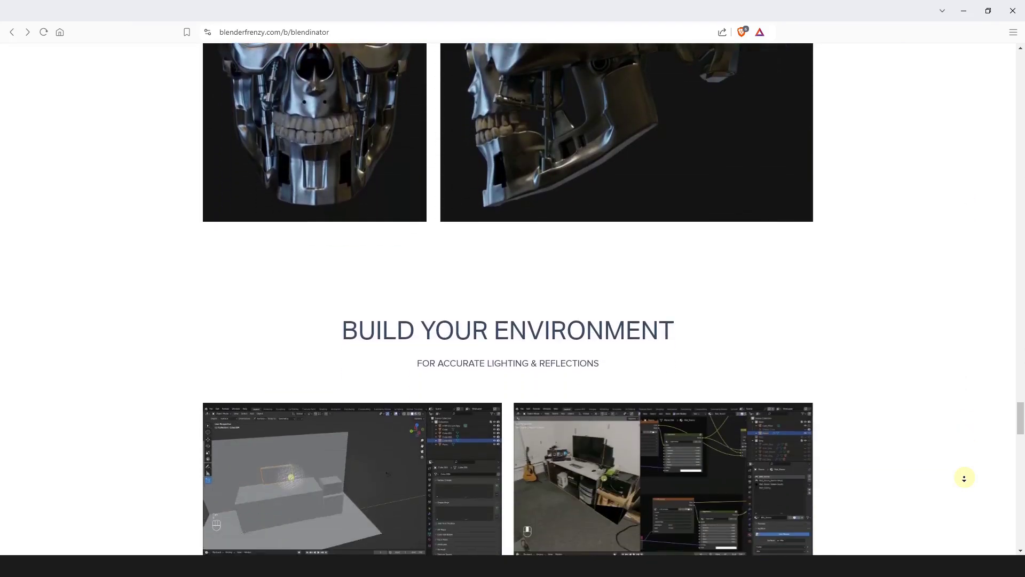
pyautogui.scroll(-10, 964, 478)
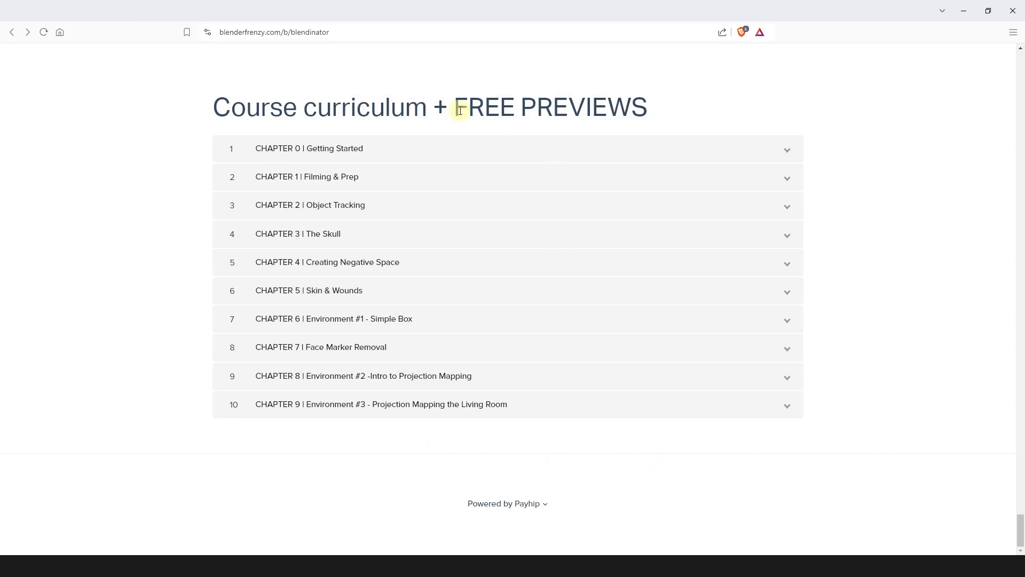
pyautogui.click(320, 152)
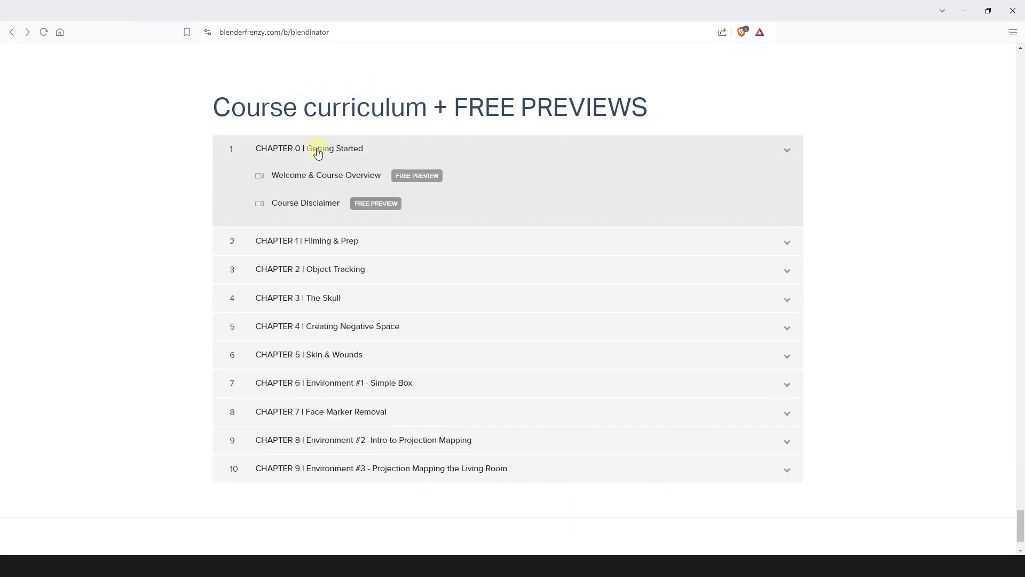
pyautogui.click(318, 152)
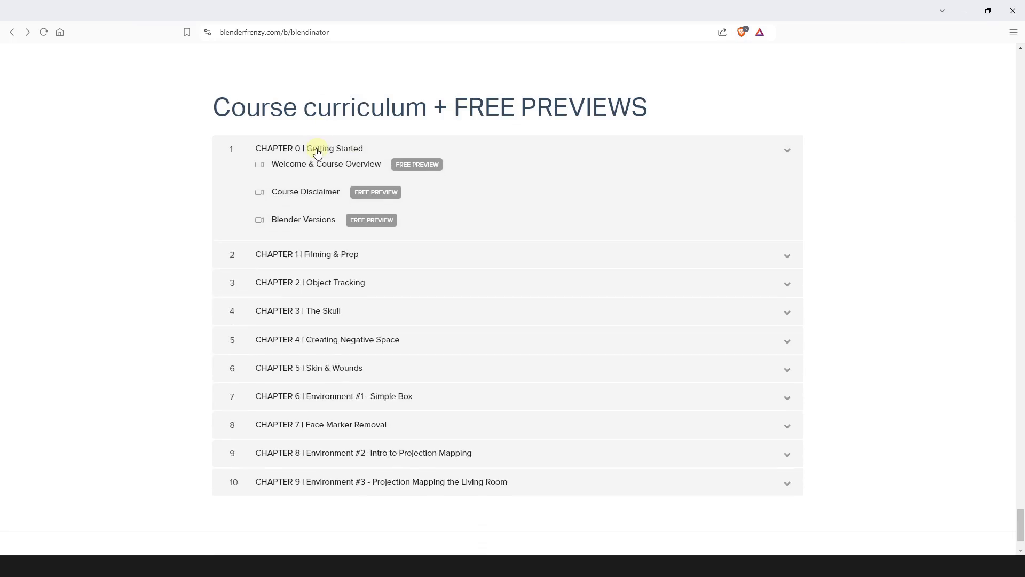
# View the Chapter 1 and Chapter 2 lessons in the curriculum and open the Explaining Keyframes free preview.
pyautogui.click(311, 179)
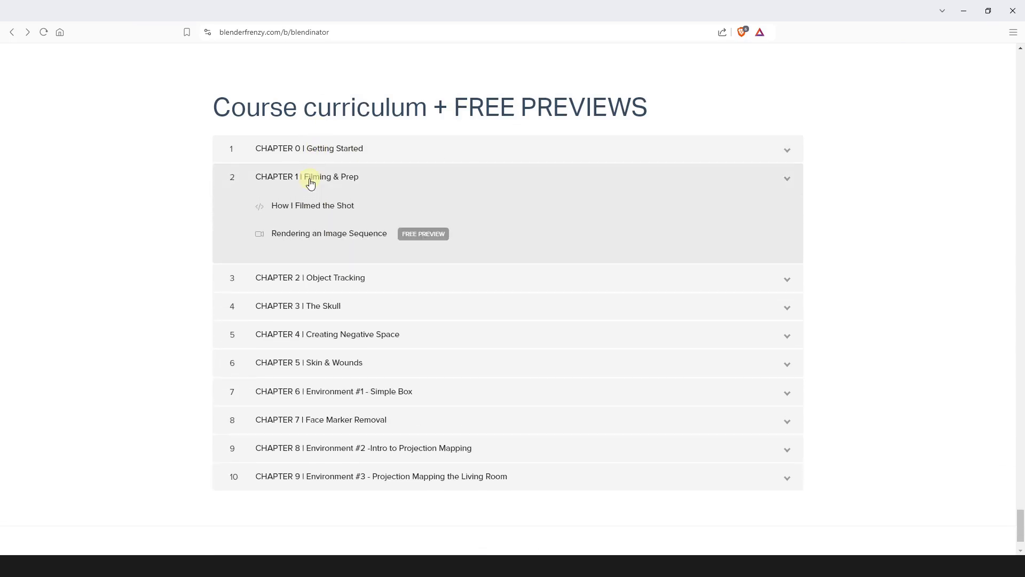
pyautogui.click(311, 184)
pyautogui.click(304, 210)
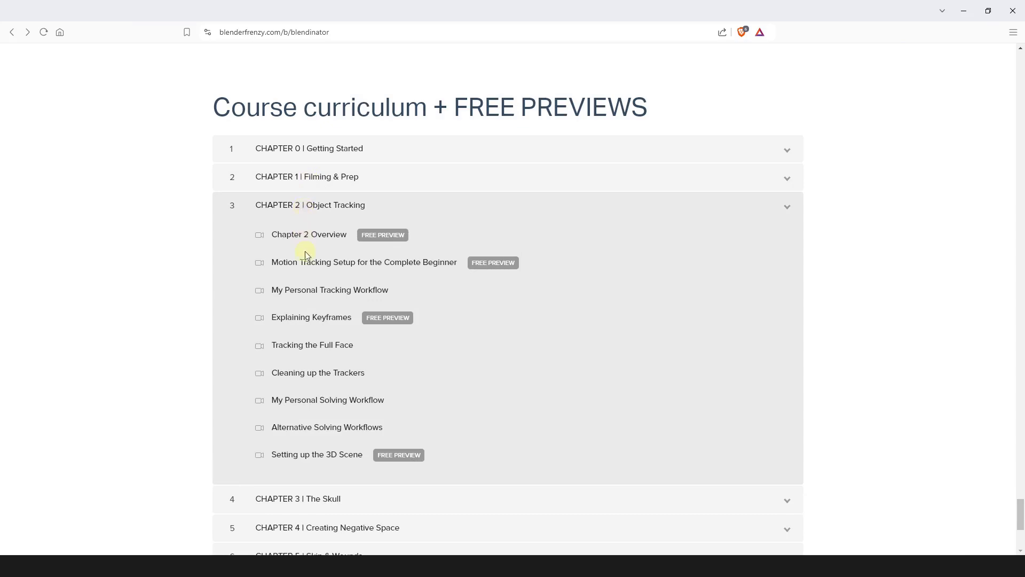
pyautogui.click(313, 317)
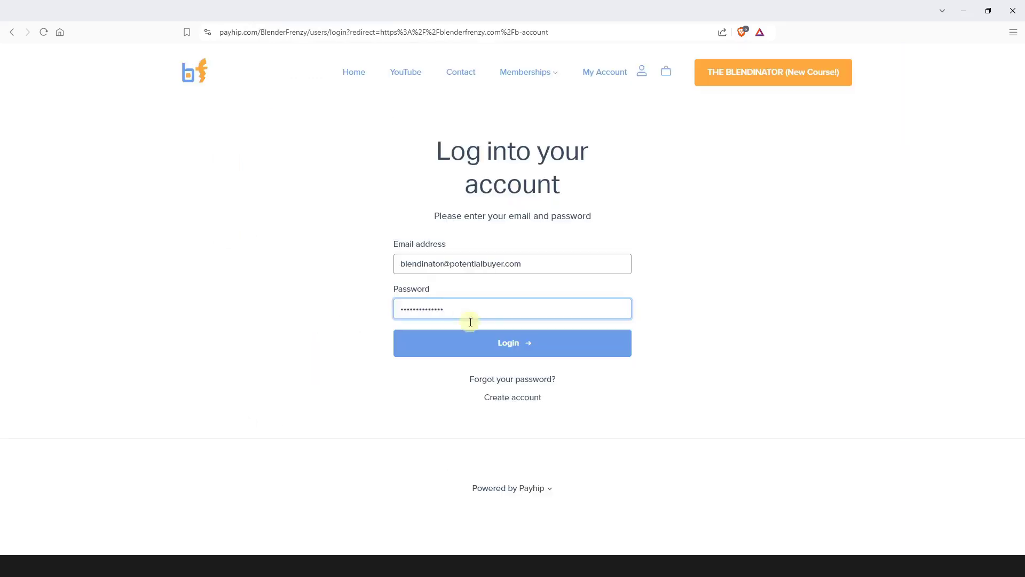
# Log into the free-preview account with the entered credentials and open the Blendinator course under Your Products.
pyautogui.click(512, 347)
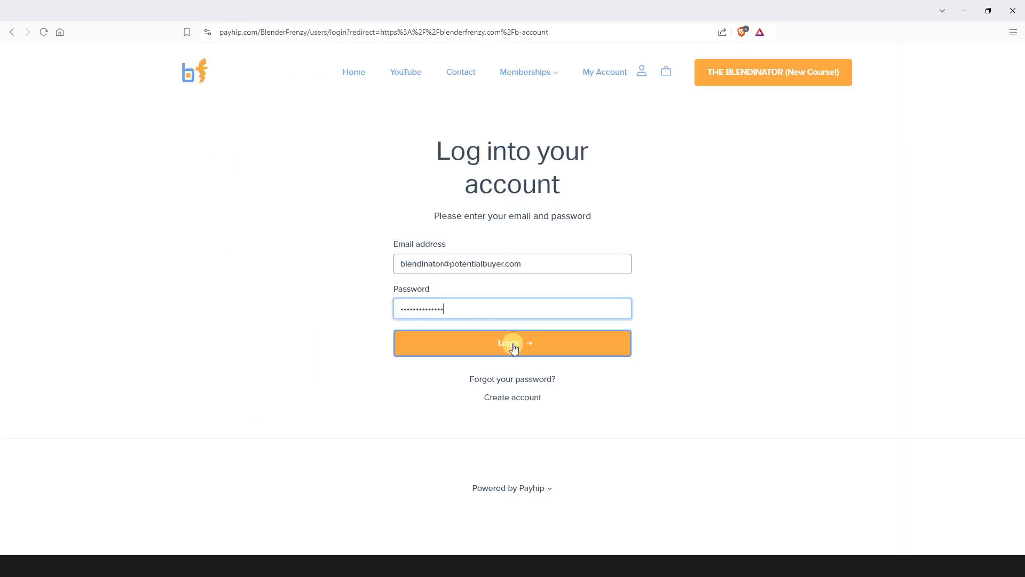
pyautogui.scroll(-2, 447, 165)
pyautogui.scroll(-3, 447, 167)
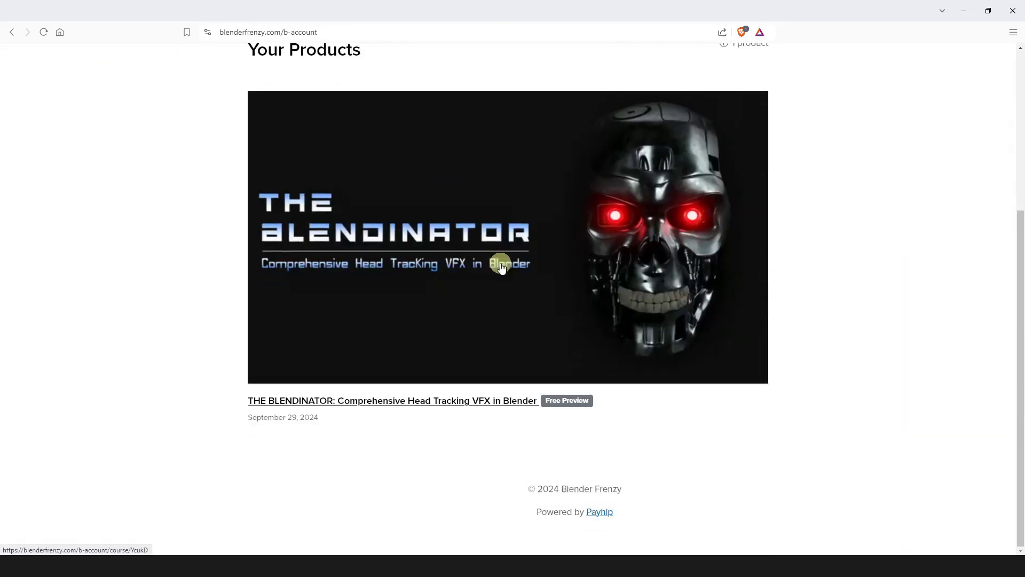
pyautogui.click(462, 361)
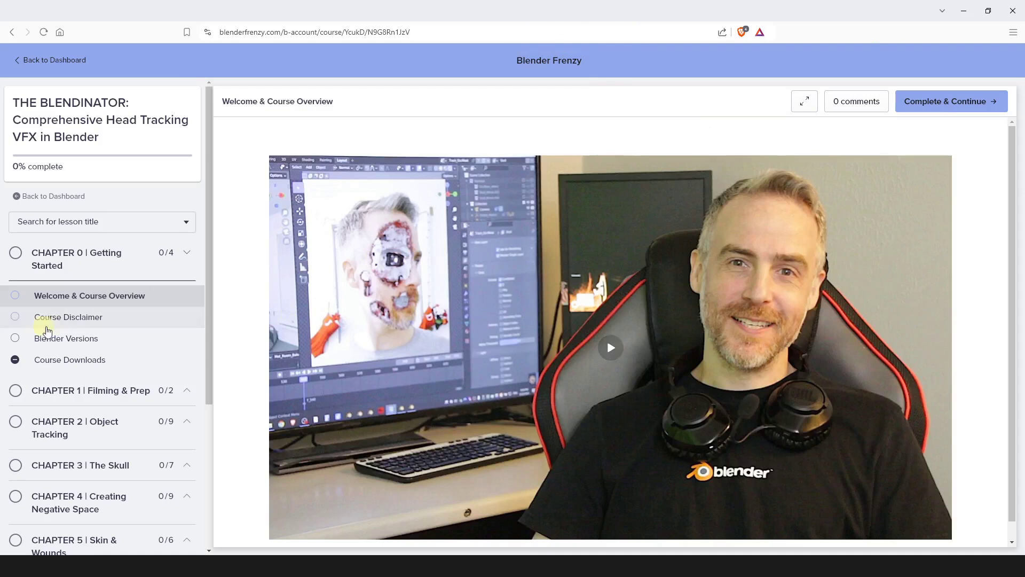
# Open the Rendering an Image Sequence lesson in Chapter 1 and the Explaining Keyframes lesson in Chapter 2.
pyautogui.click(40, 384)
pyautogui.click(40, 380)
pyautogui.scroll(-3, 68, 387)
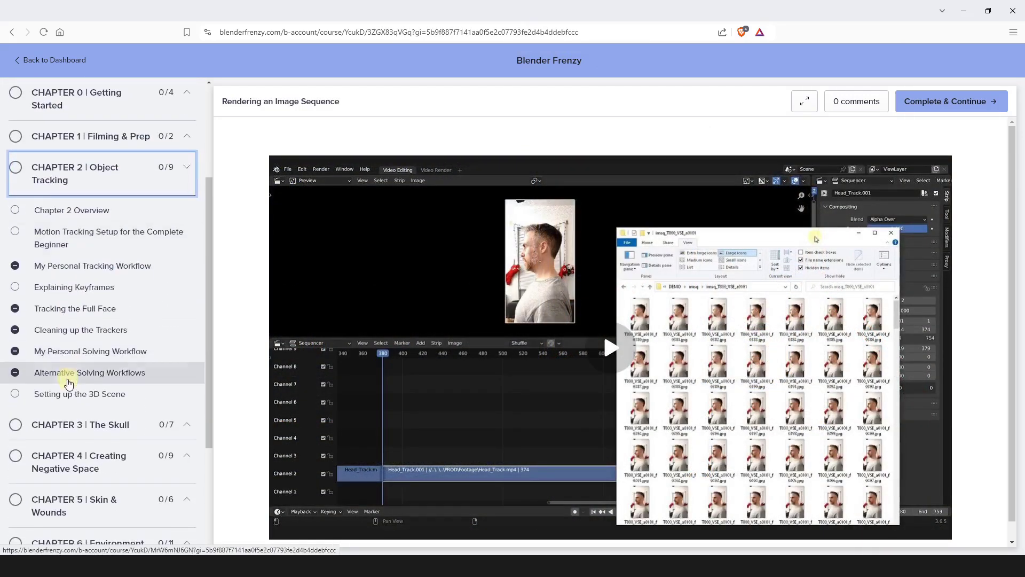
pyautogui.click(74, 290)
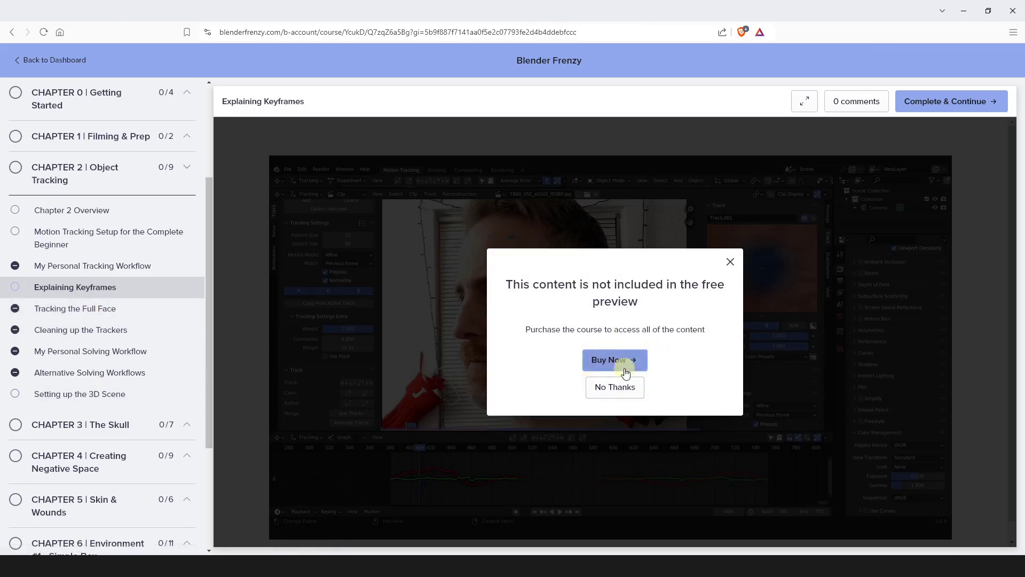
# Start buying the Blendinator course through the launch sale and tick the newsletter acknowledgement on the sign-up form.
pyautogui.click(614, 361)
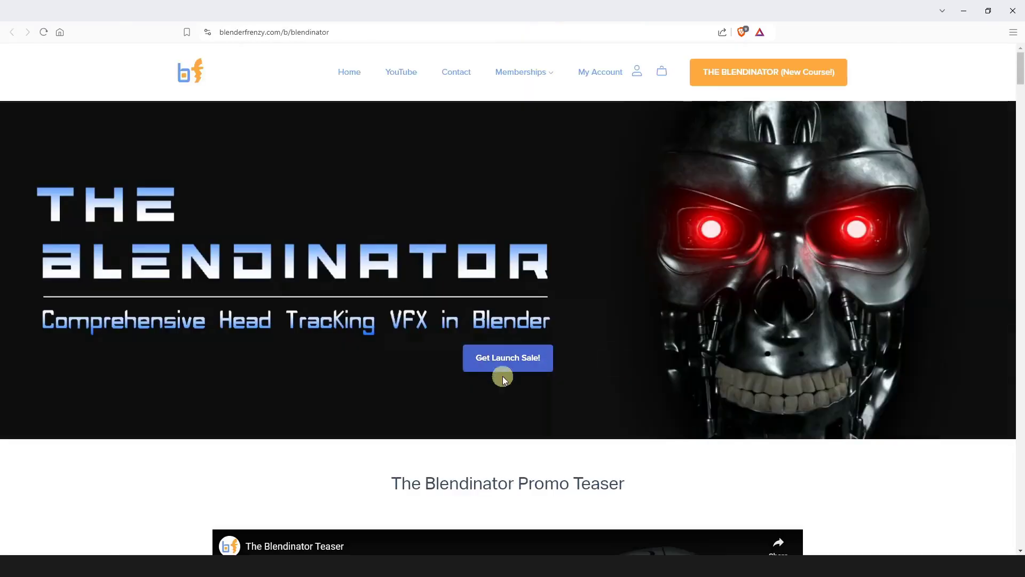
pyautogui.click(505, 357)
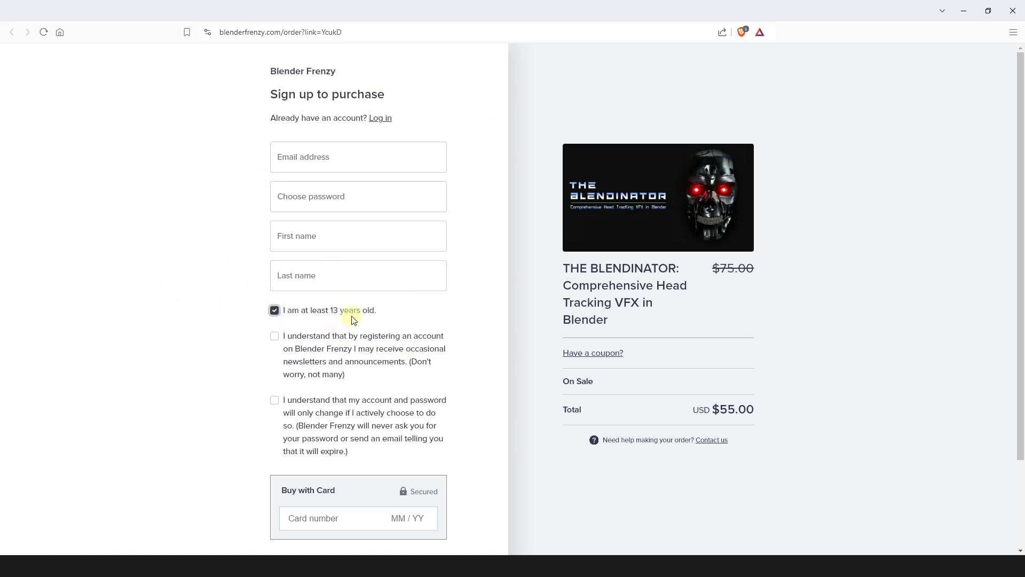
pyautogui.click(281, 337)
pyautogui.scroll(-2, 365, 363)
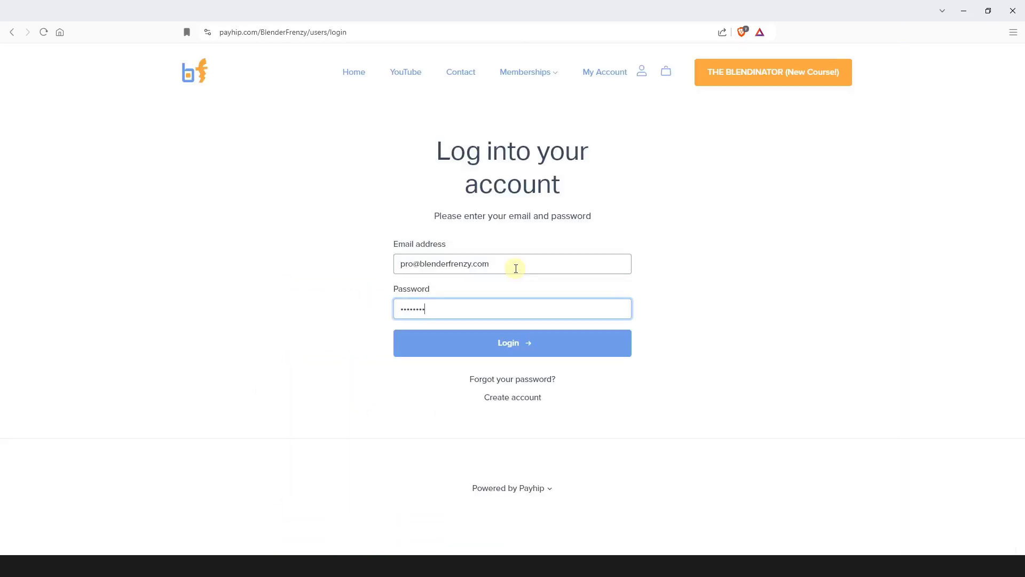
# Log into the purchased account, open the Blendinator course and go to the Course Downloads lesson in Chapter 0.
pyautogui.press('Return')
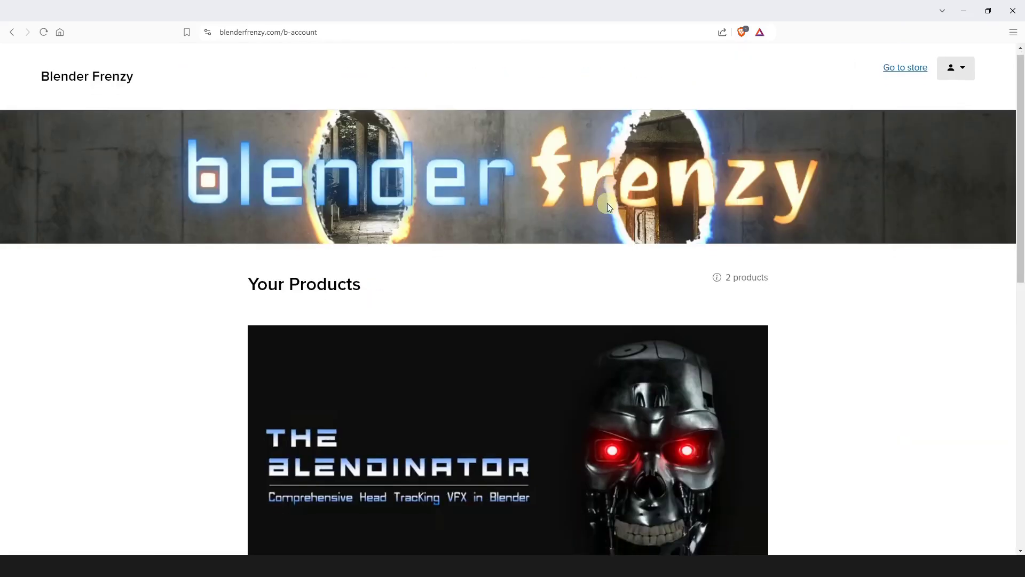
pyautogui.scroll(-3, 486, 271)
pyautogui.click(528, 457)
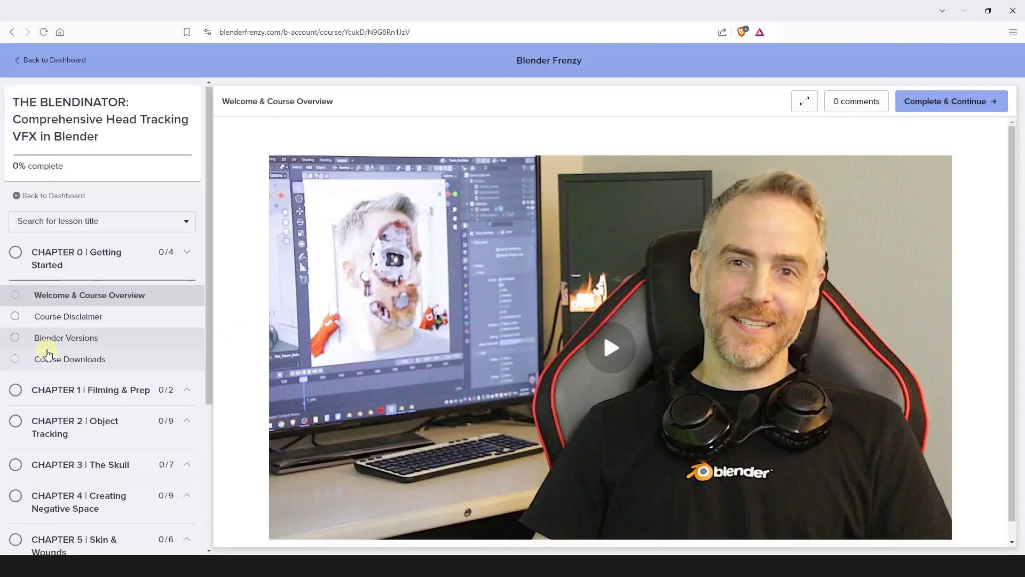
pyautogui.scroll(-1, 46, 347)
pyautogui.click(51, 303)
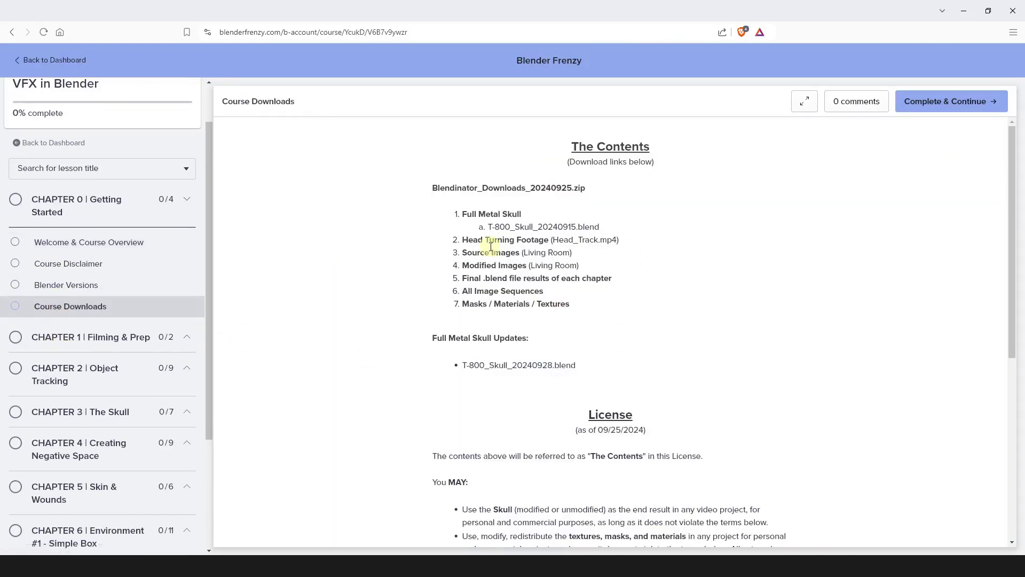
# Leave the downloads page, expand Chapter 6 and open the Combining the 3D Room + Skull lesson.
pyautogui.hotkey('alt', 'Left')
pyautogui.scroll(-3, 85, 400)
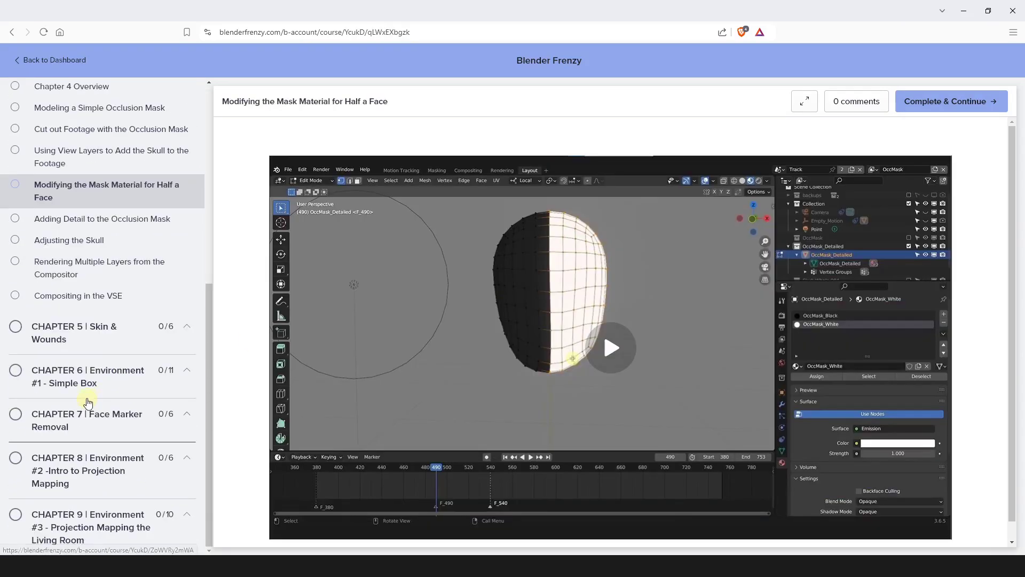
pyautogui.click(87, 380)
pyautogui.click(84, 368)
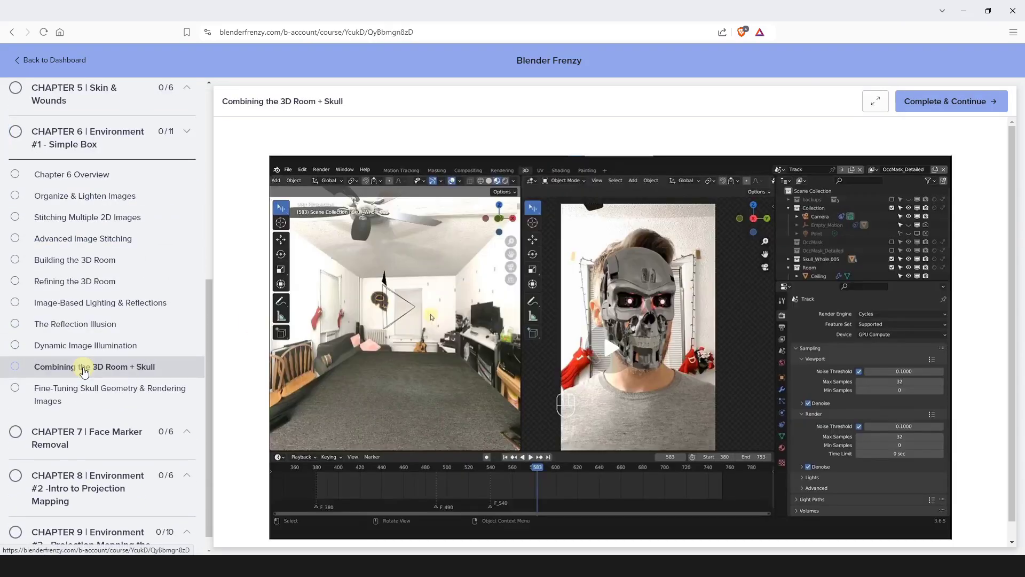